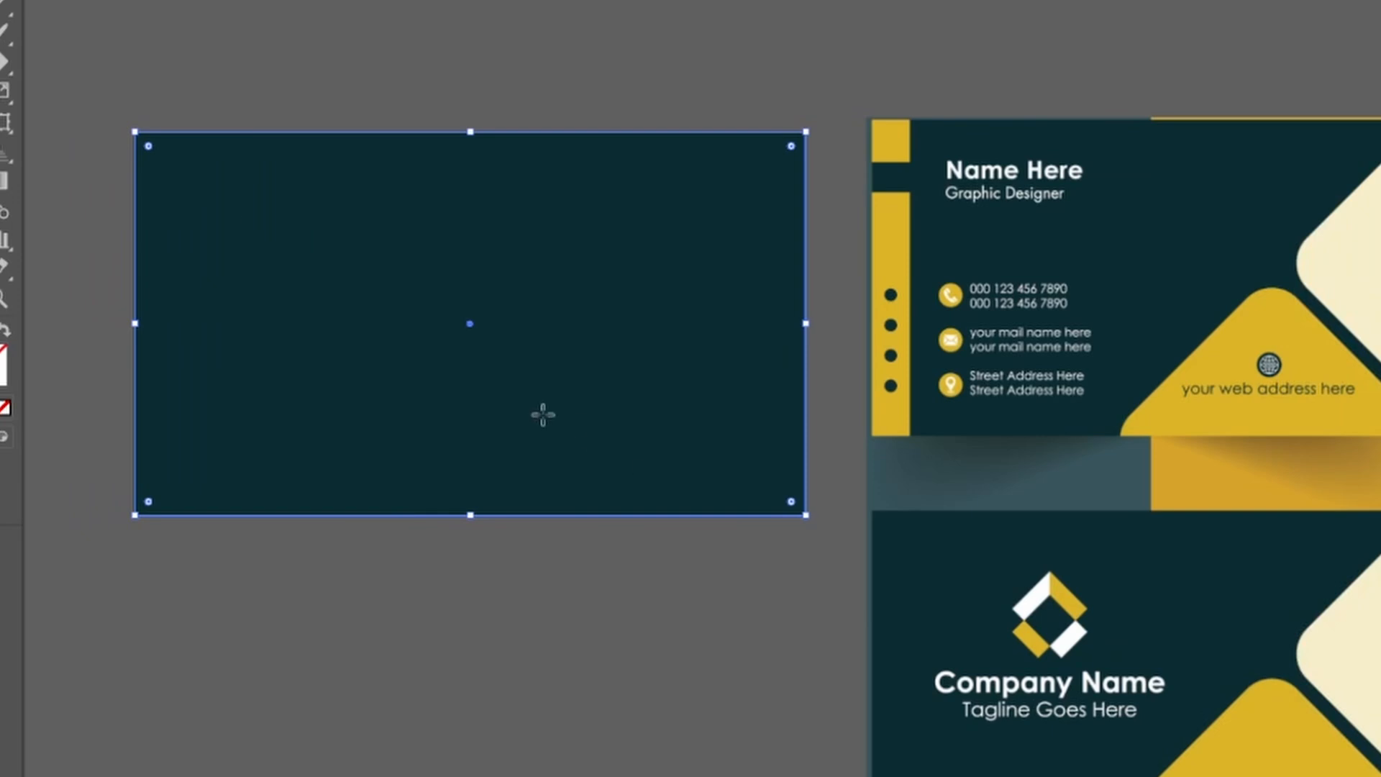
- Draw a rectangle over the dark card, tilt it diagonally with rounded corners, and fill it with the reference design's cream colour
left_click_drag(582, 443, 813, 672)
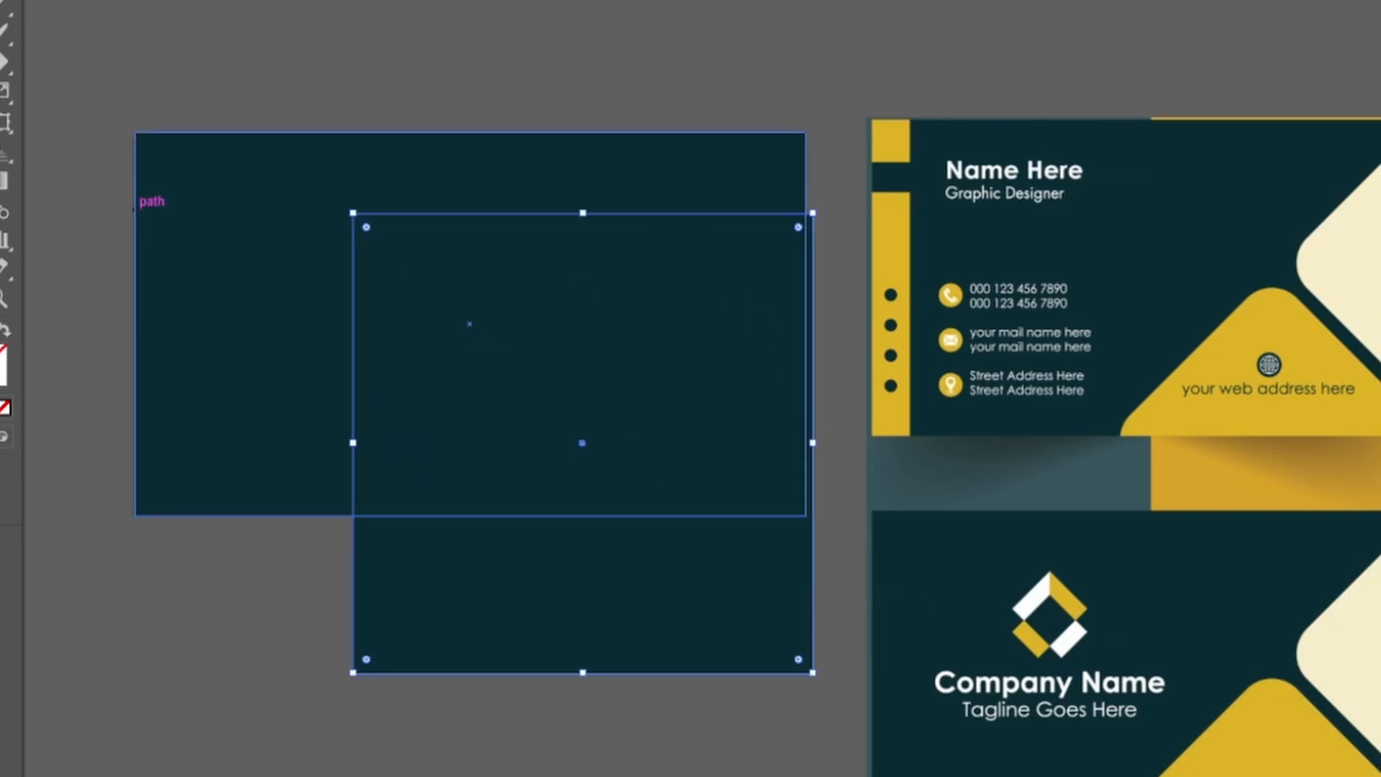
left_click_drag(813, 443, 651, 443)
left_click_drag(662, 208, 472, 232)
left_click(1342, 267)
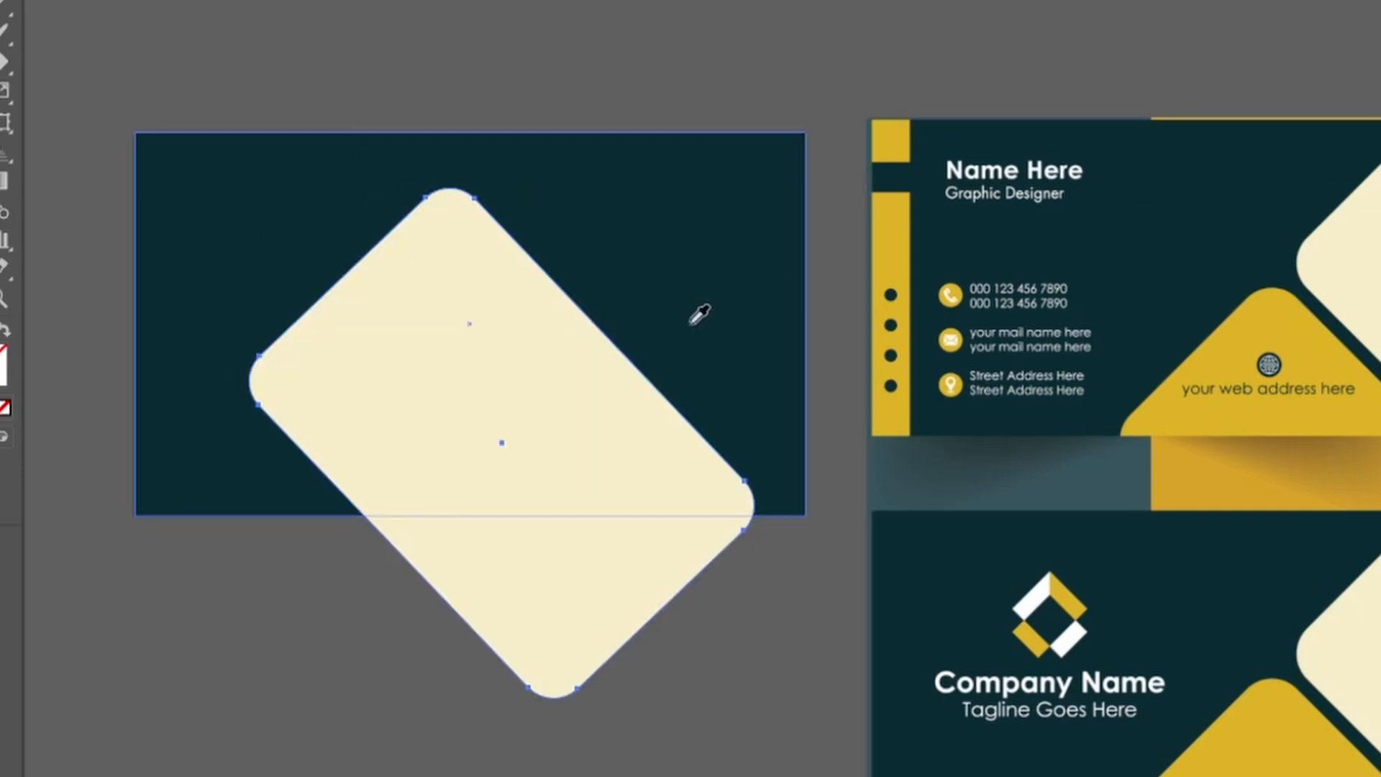
- Position the cream shape over the card's right edge, extending past it, and shift the reference image farther right
left_click_drag(607, 471, 953, 415)
left_click(1002, 81)
left_click_drag(890, 318, 924, 274)
left_click_drag(1102, 195, 1302, 195)
scroll(573, 287, "right", 5)
scroll(580, 279, "left", 4)
scroll(580, 279, "right", 1)
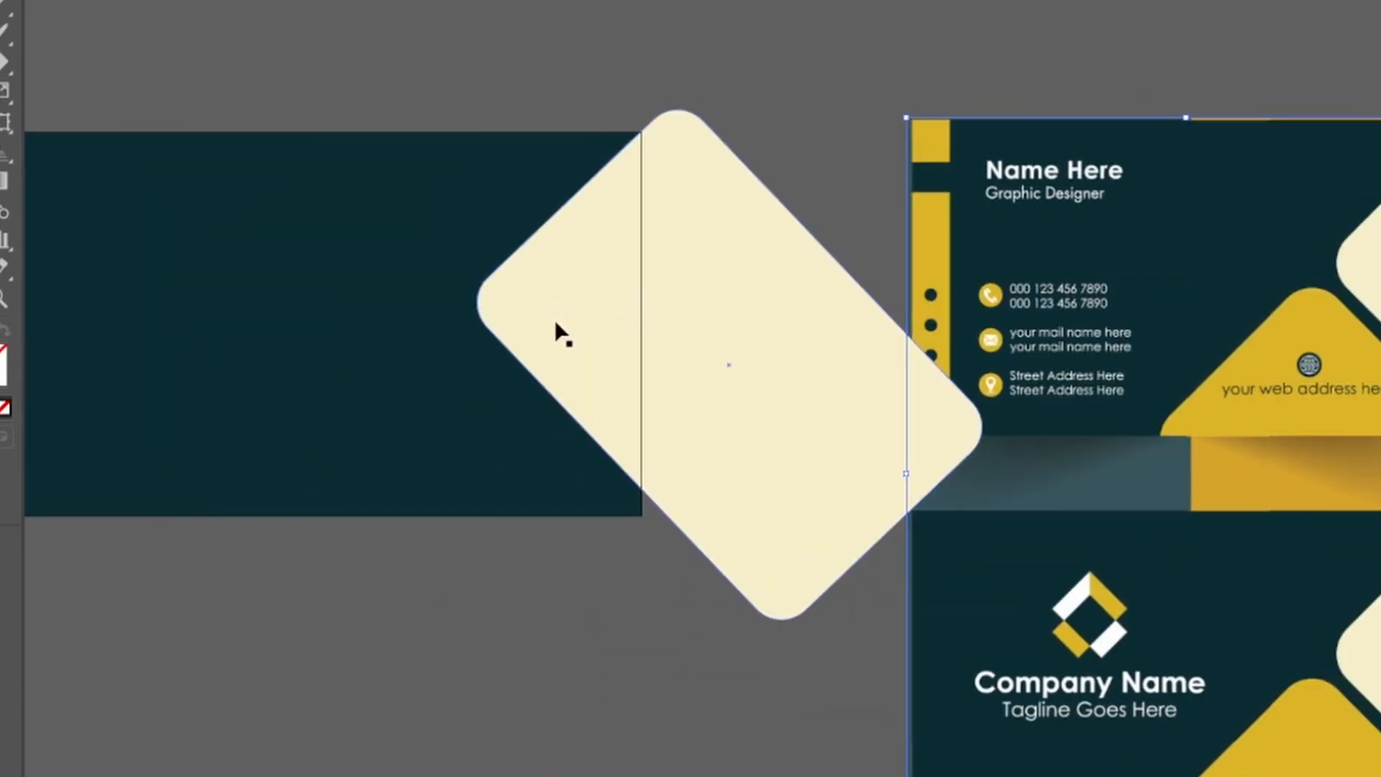
- Duplicate the cream shape below and to its left with a narrow gap, and fill the copy with the reference's yellow
left_click_drag(555, 328, 324, 540)
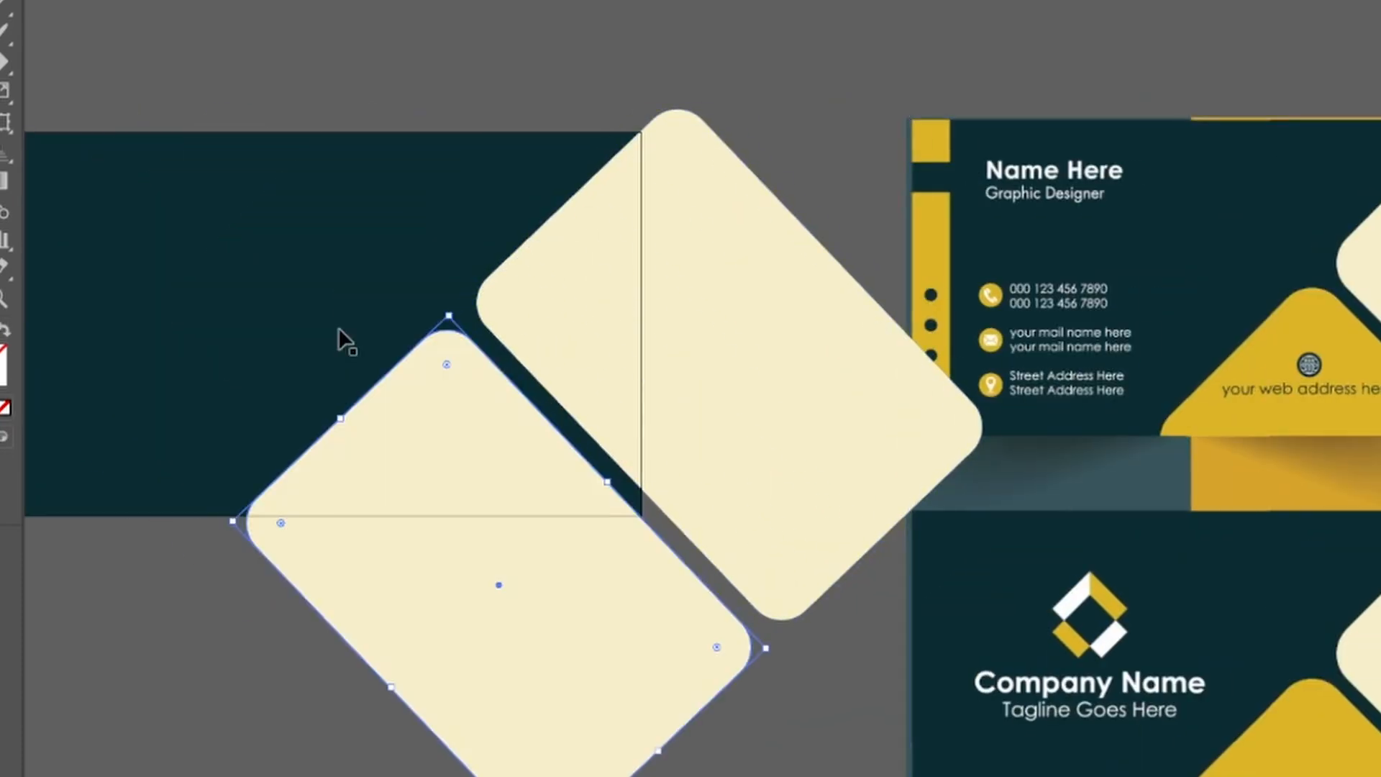
key("i")
left_click(1266, 419)
scroll(759, 430, "left", 3)
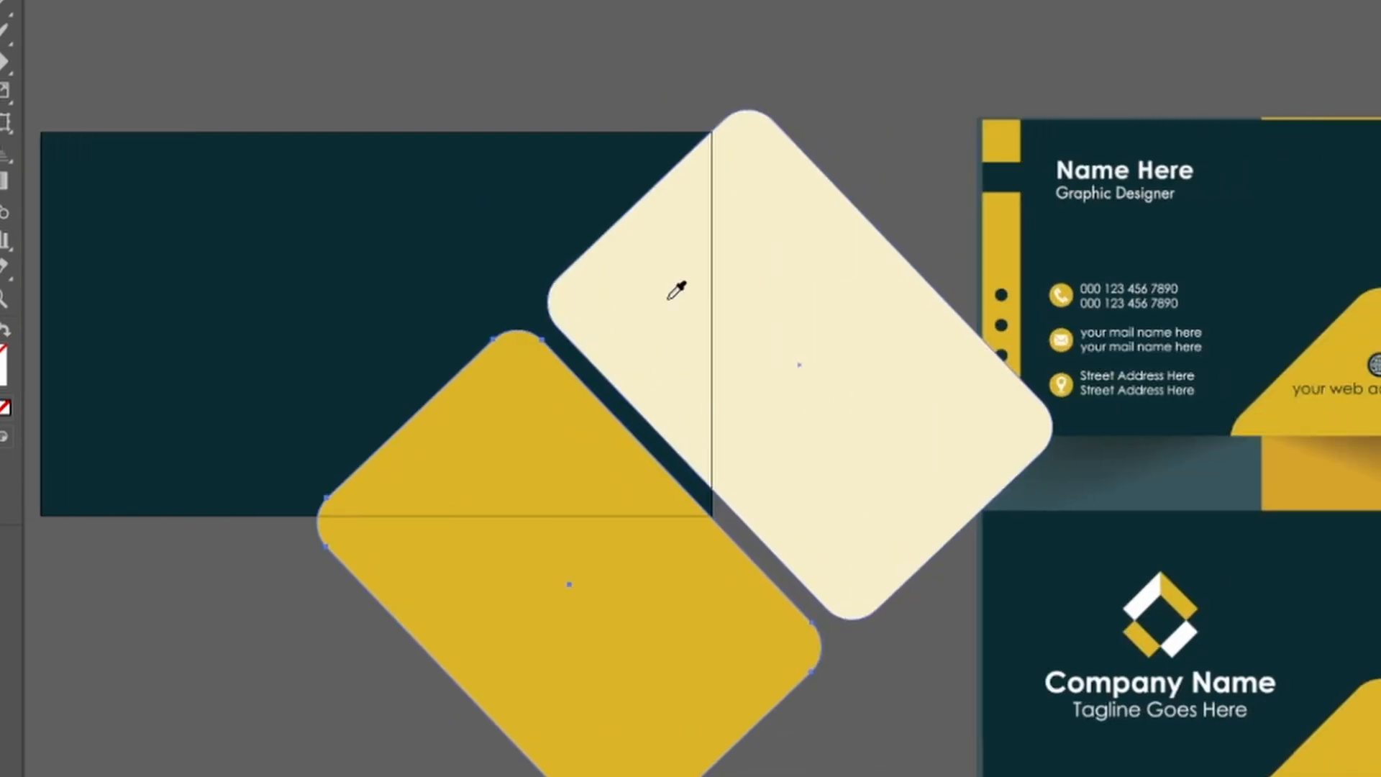
- Trim away the parts of the cream and yellow shapes outside the card, and bring the reference image back beside the card
left_click_drag(291, 81, 851, 697)
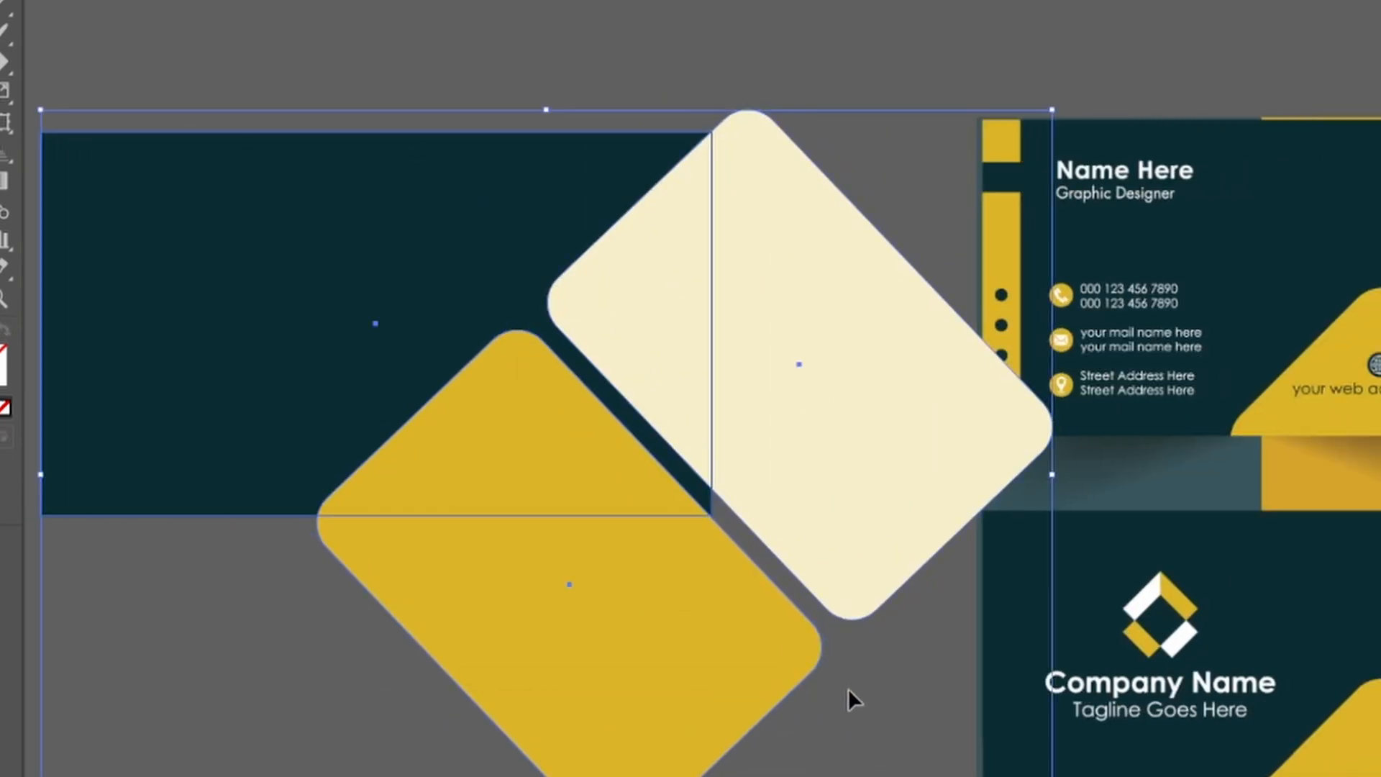
key("shift+m")
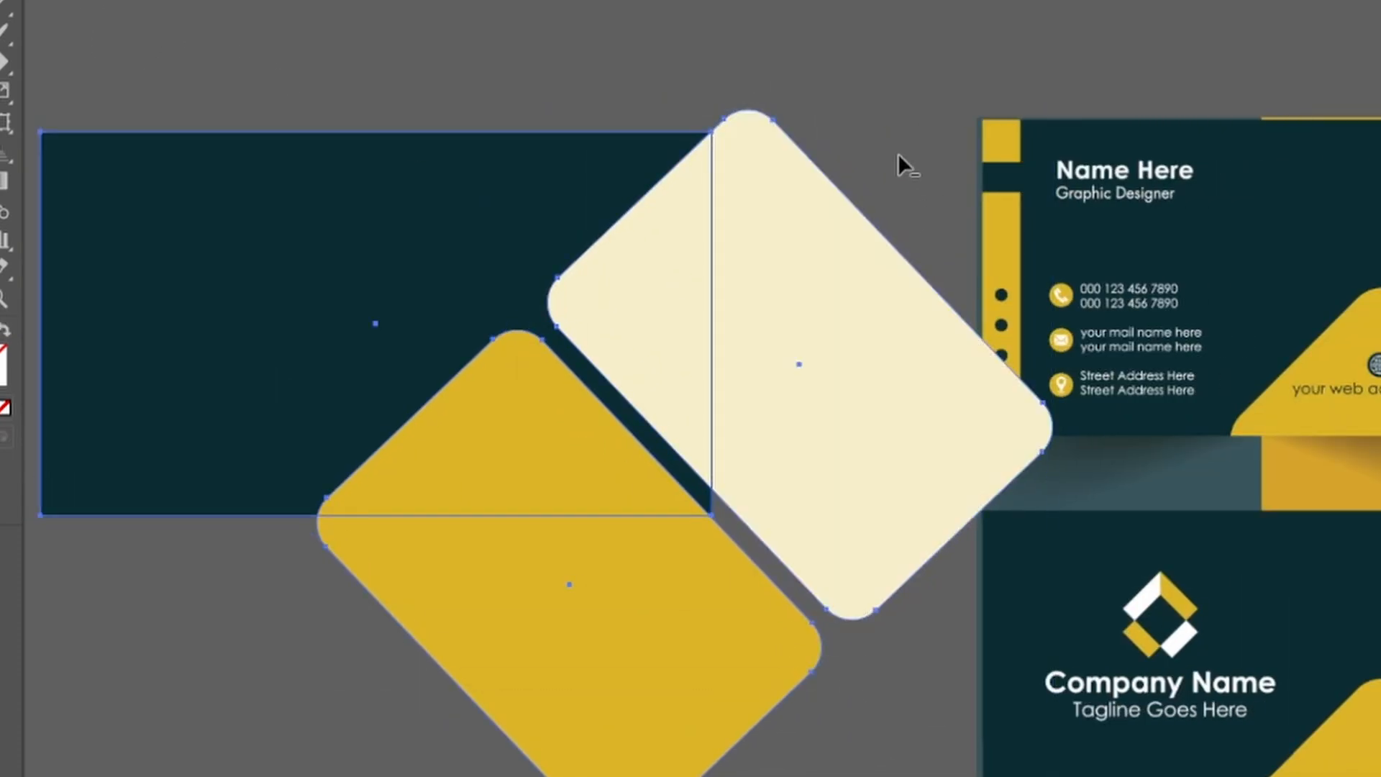
left_click_drag(864, 324, 631, 693)
left_click_drag(1233, 283, 1020, 302)
scroll(661, 291, "left", 4)
- Add the enlarged text "Name Here" in Poppins Medium near the card's upper-left corner
key("t")
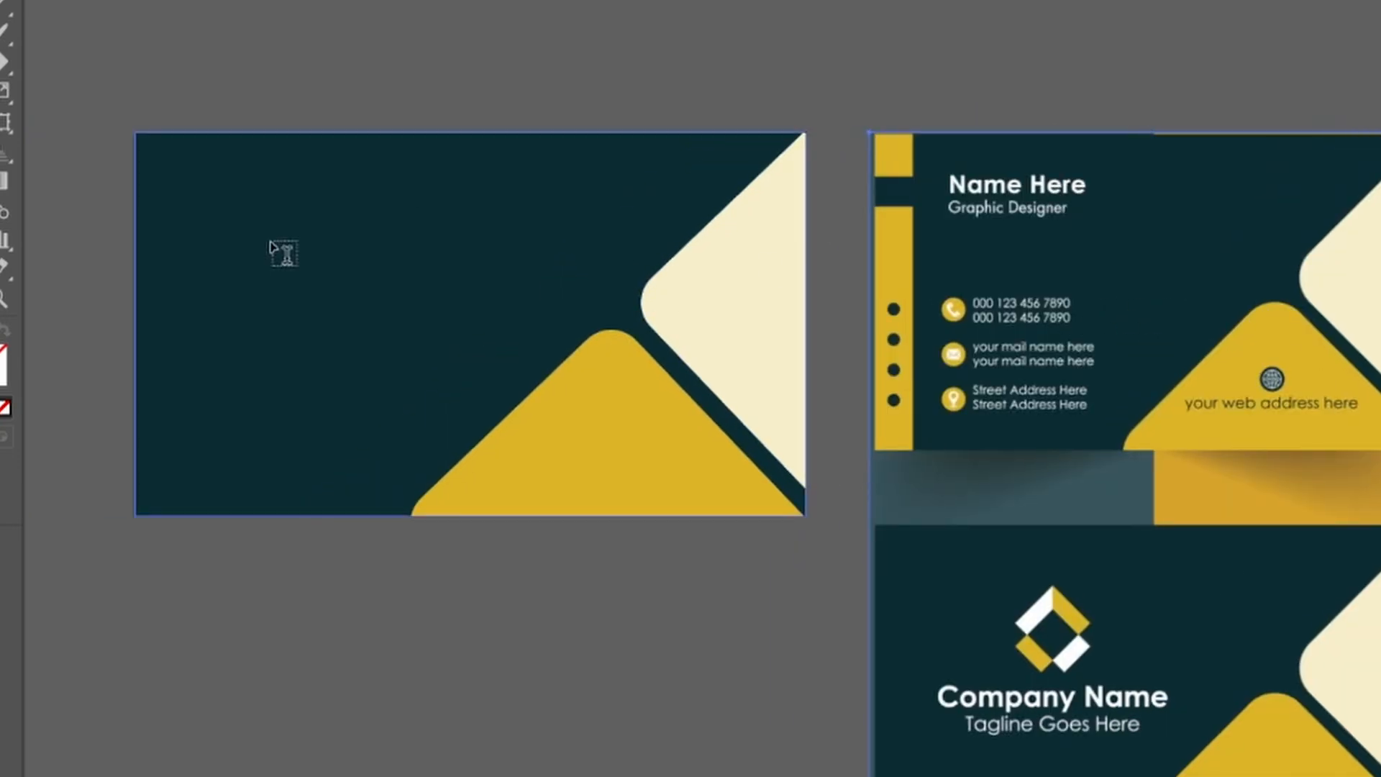
left_click(270, 231)
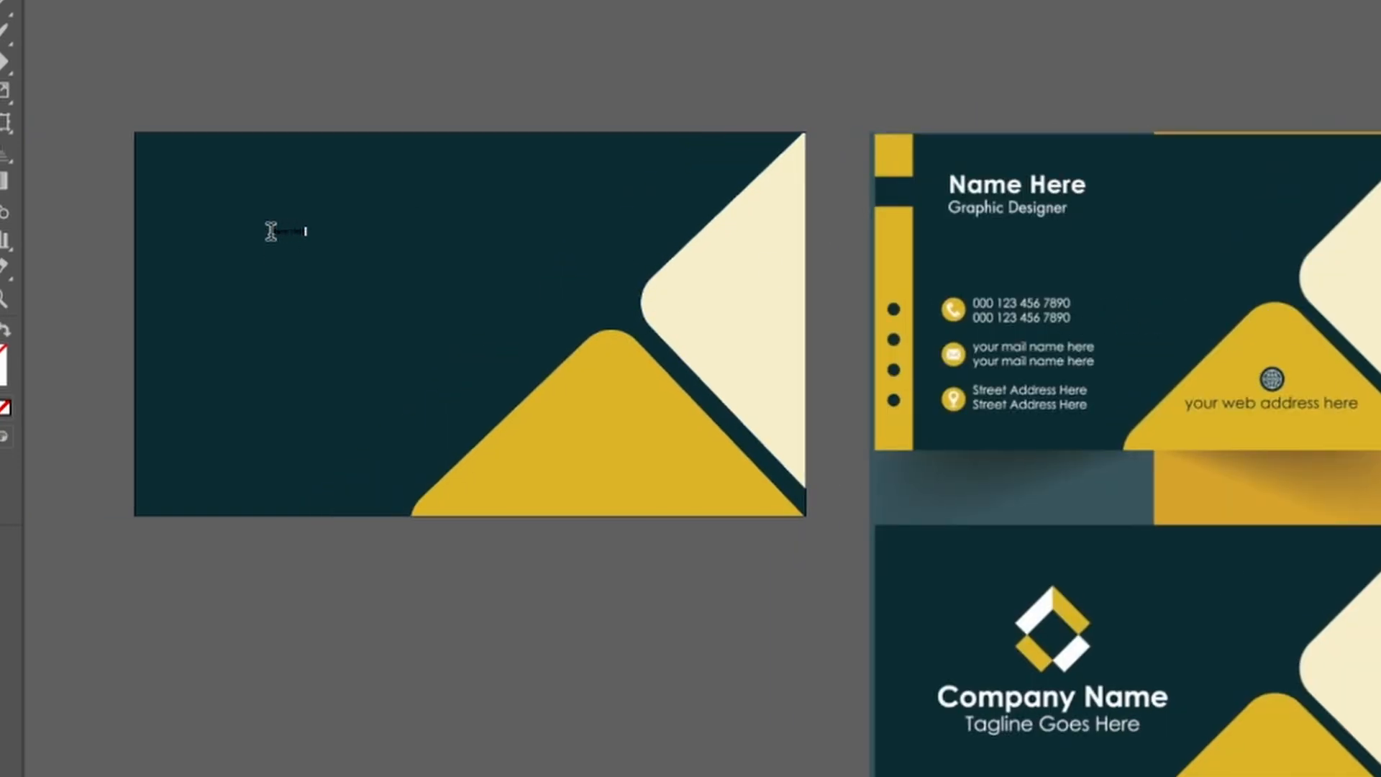
type("pop")
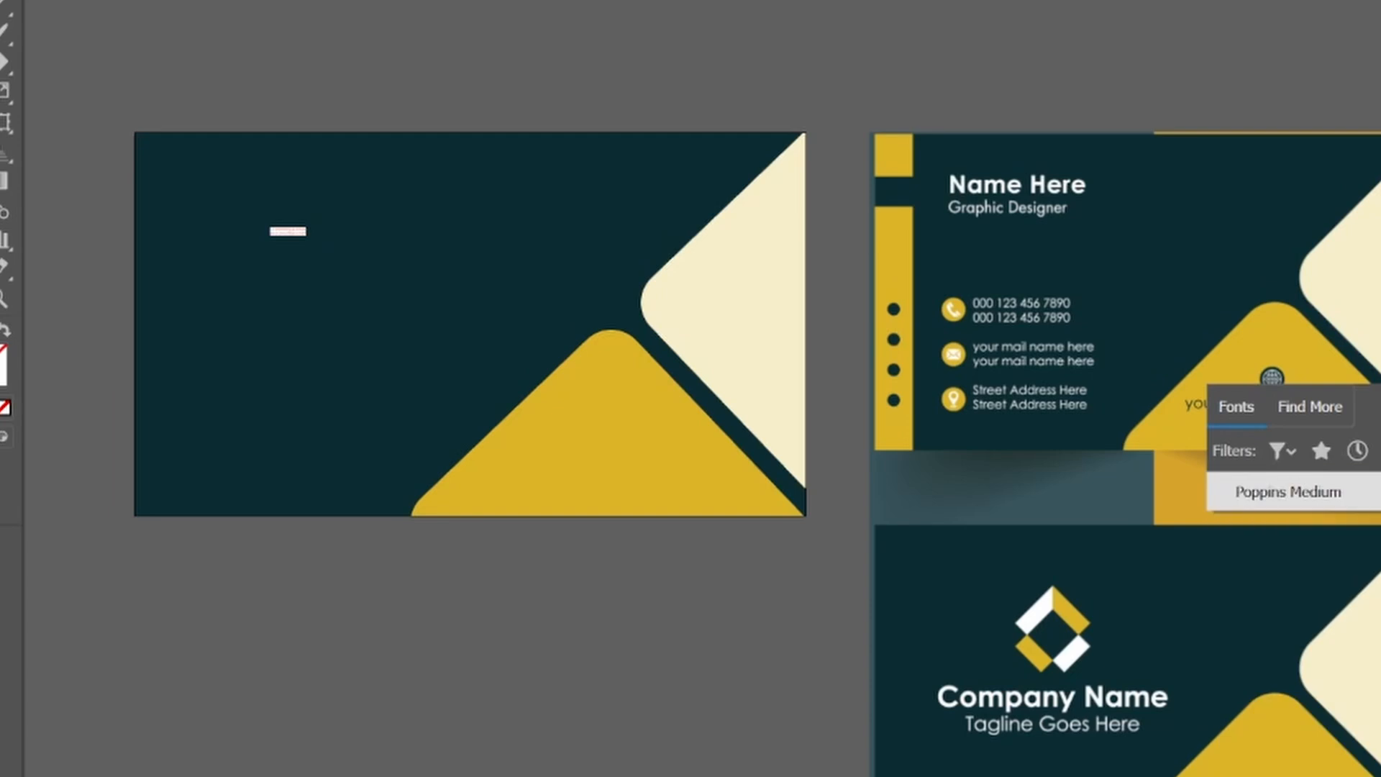
key("Return")
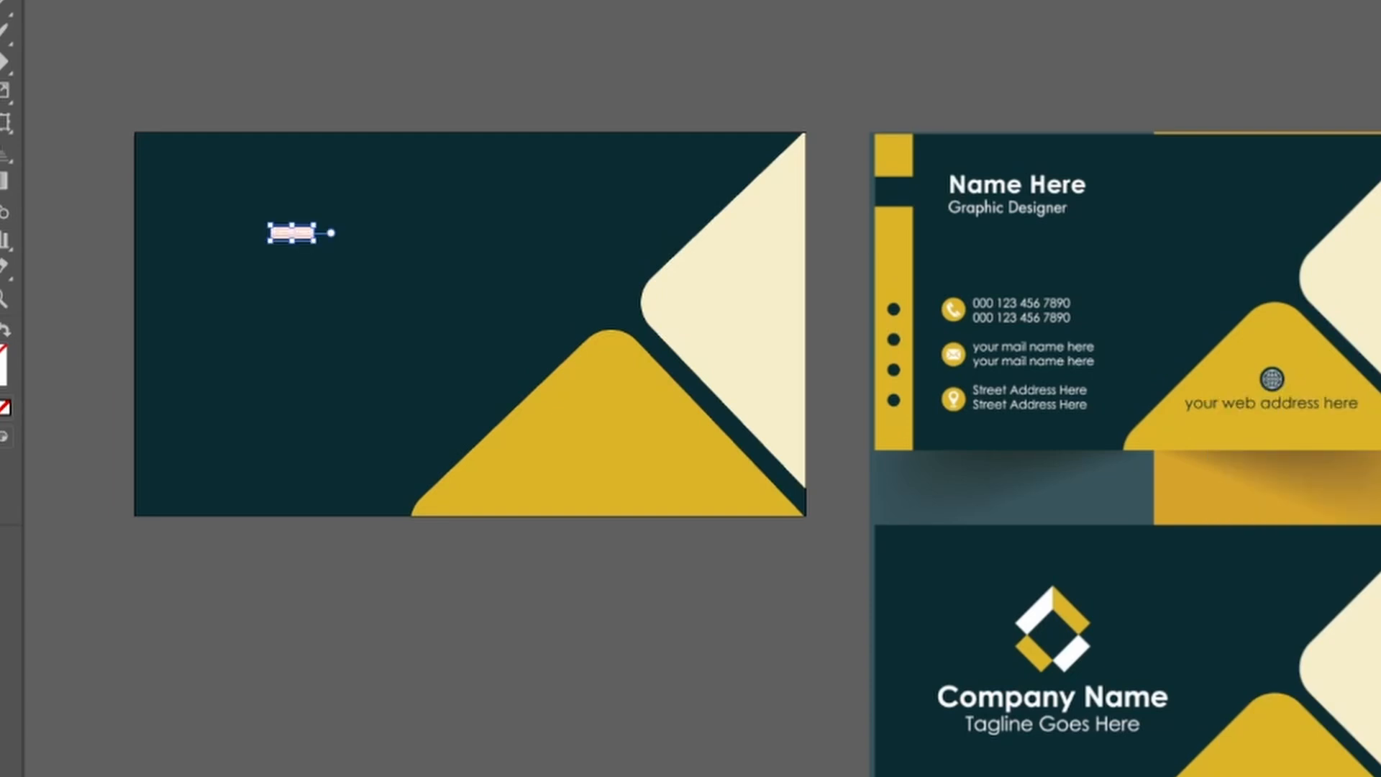
key("Return")
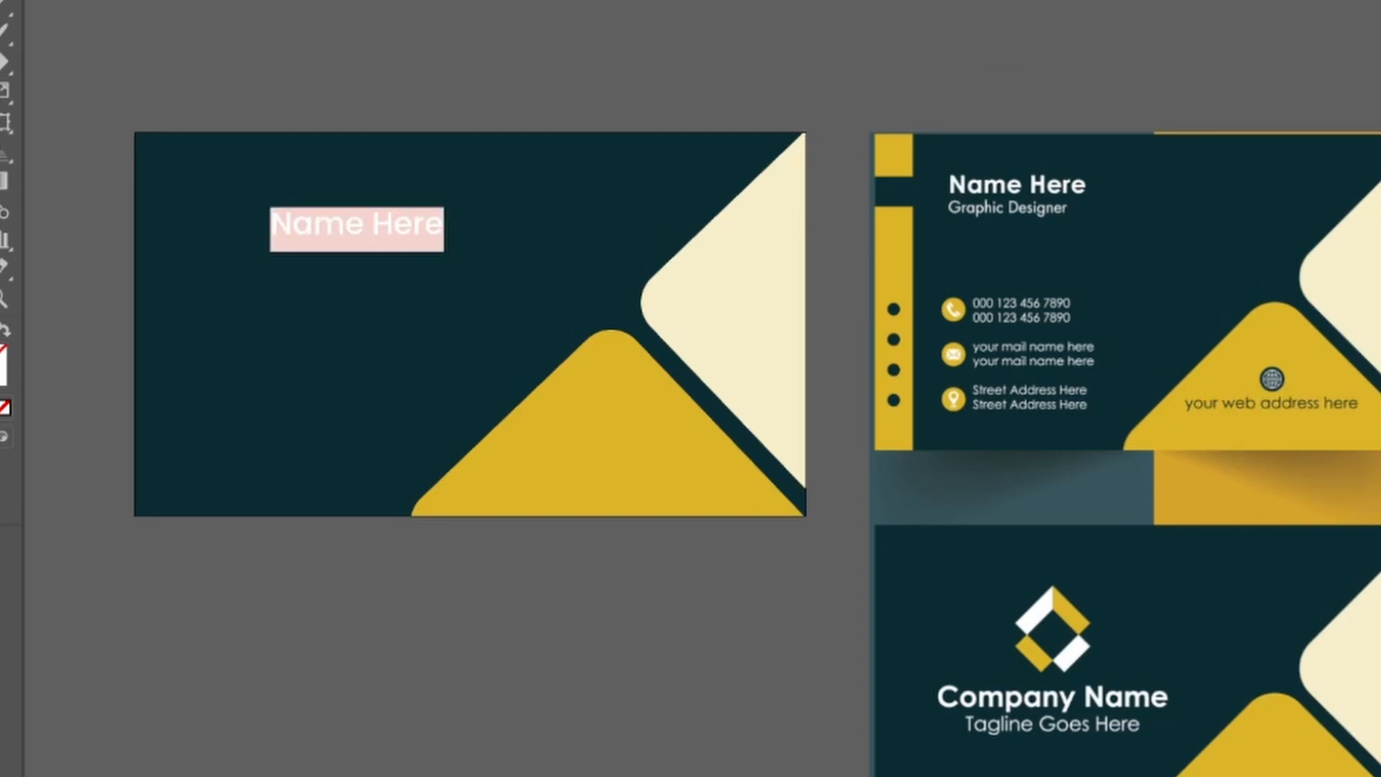
key("Escape")
left_click_drag(338, 216, 308, 180)
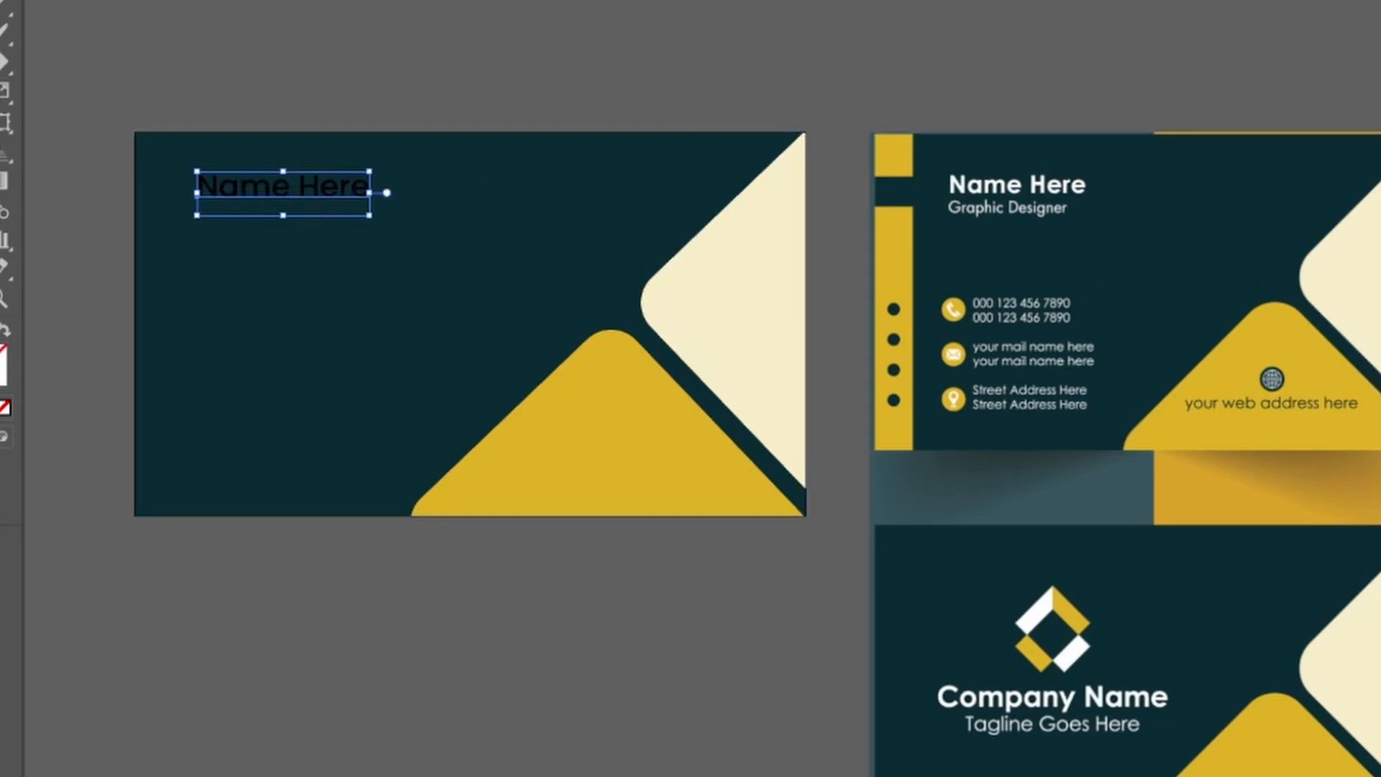
- Fill the "Name Here" text with white and reduce its font size slightly
left_click(1380, 189)
left_click(1298, 249)
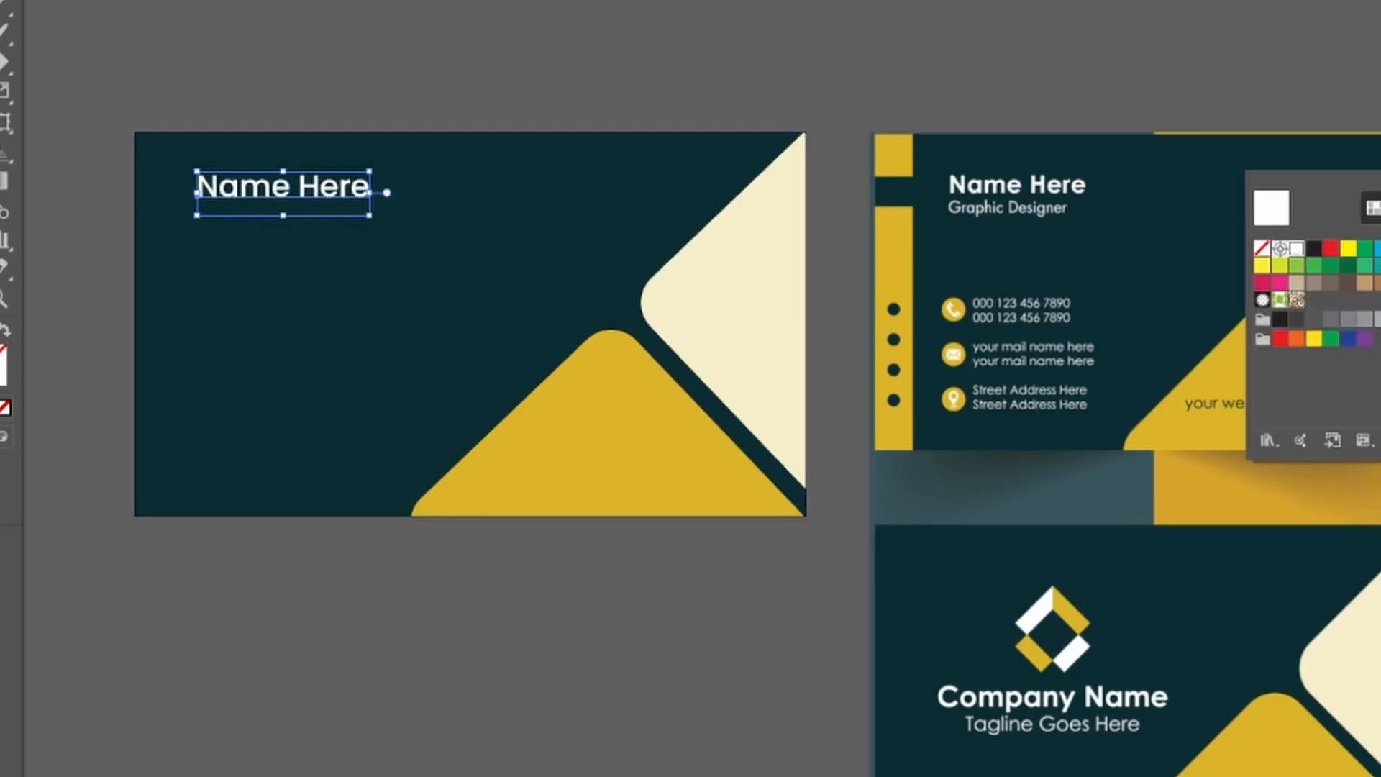
key("Escape")
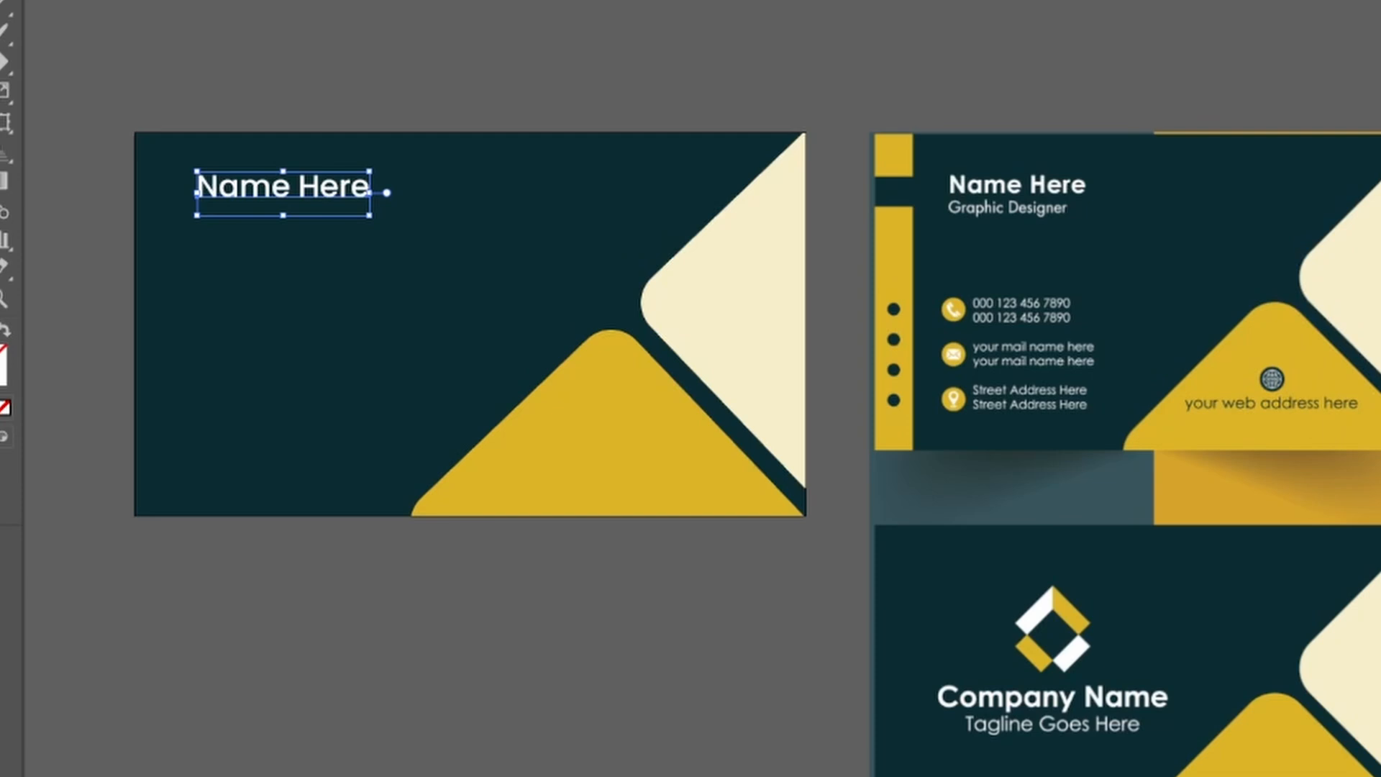
key("ctrl+shift+comma")
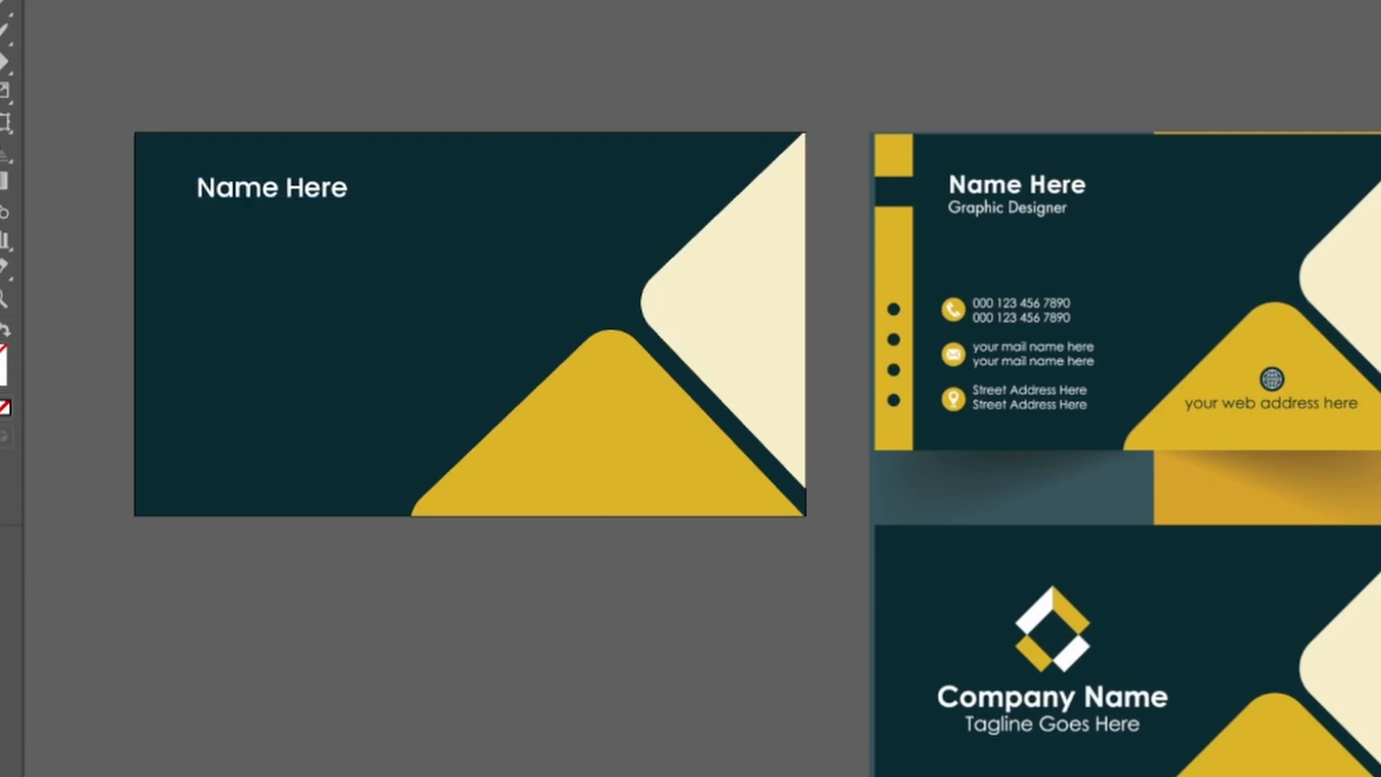
- Duplicate the "Name Here" text below itself, change the copy to "Graphic Designer", and left-align it under the name
left_click_drag(254, 186, 258, 211)
triple_click(258, 212)
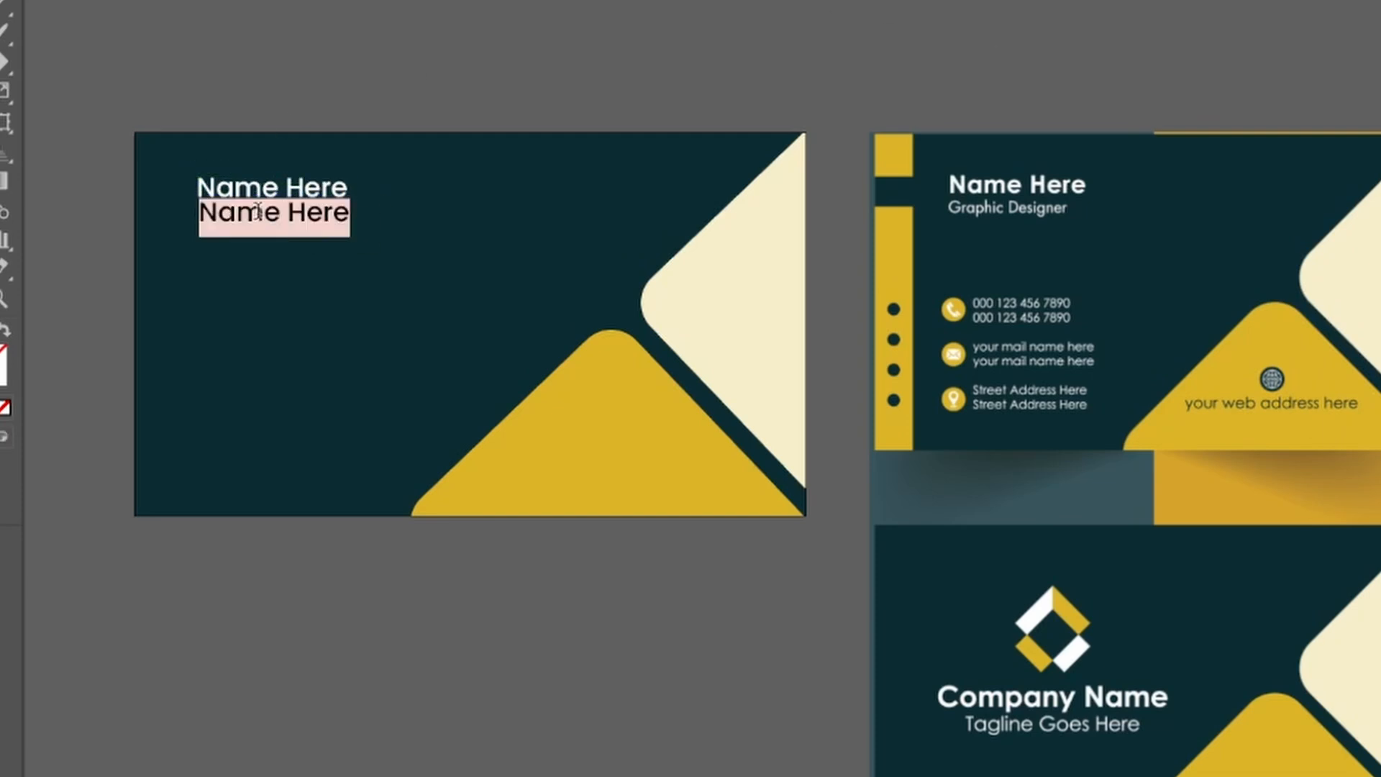
type("Graphic Designer")
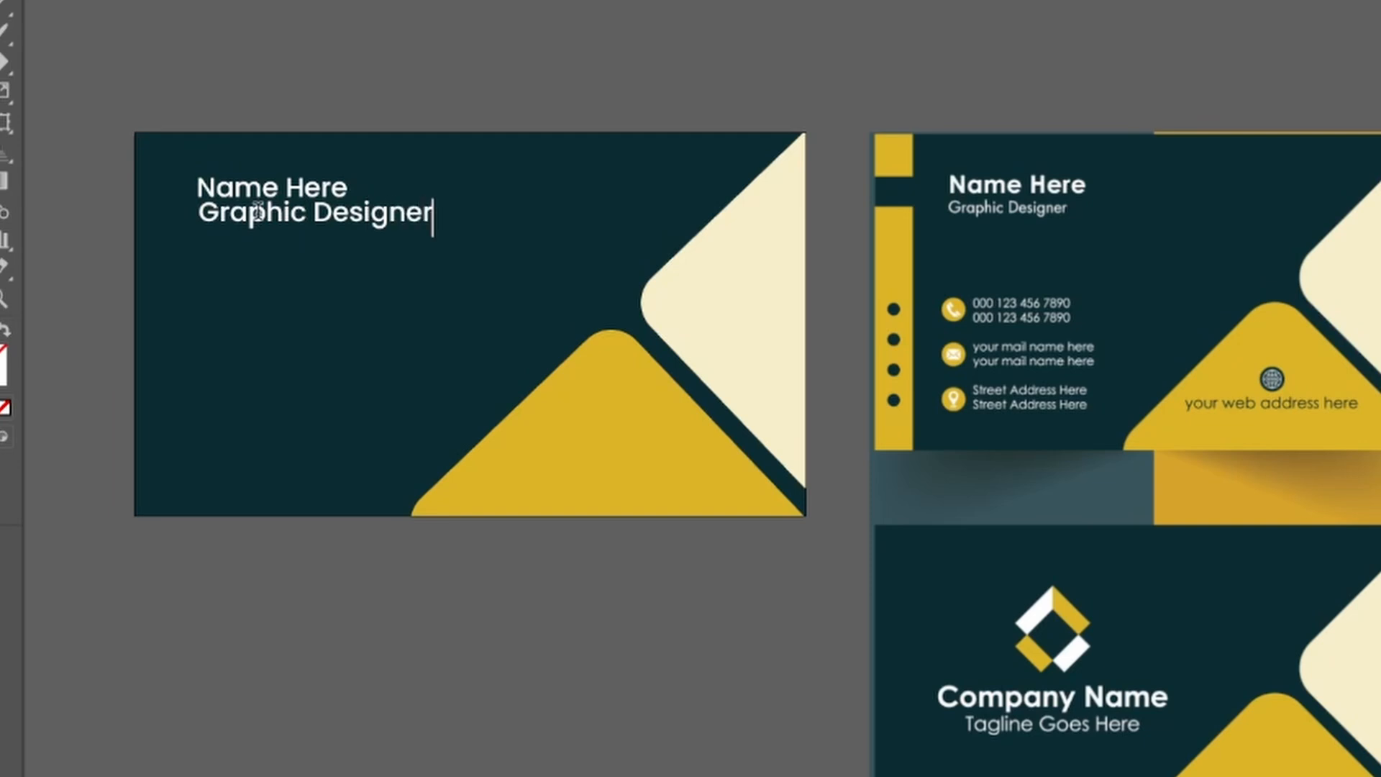
key("Escape")
left_click_drag(313, 214, 311, 223)
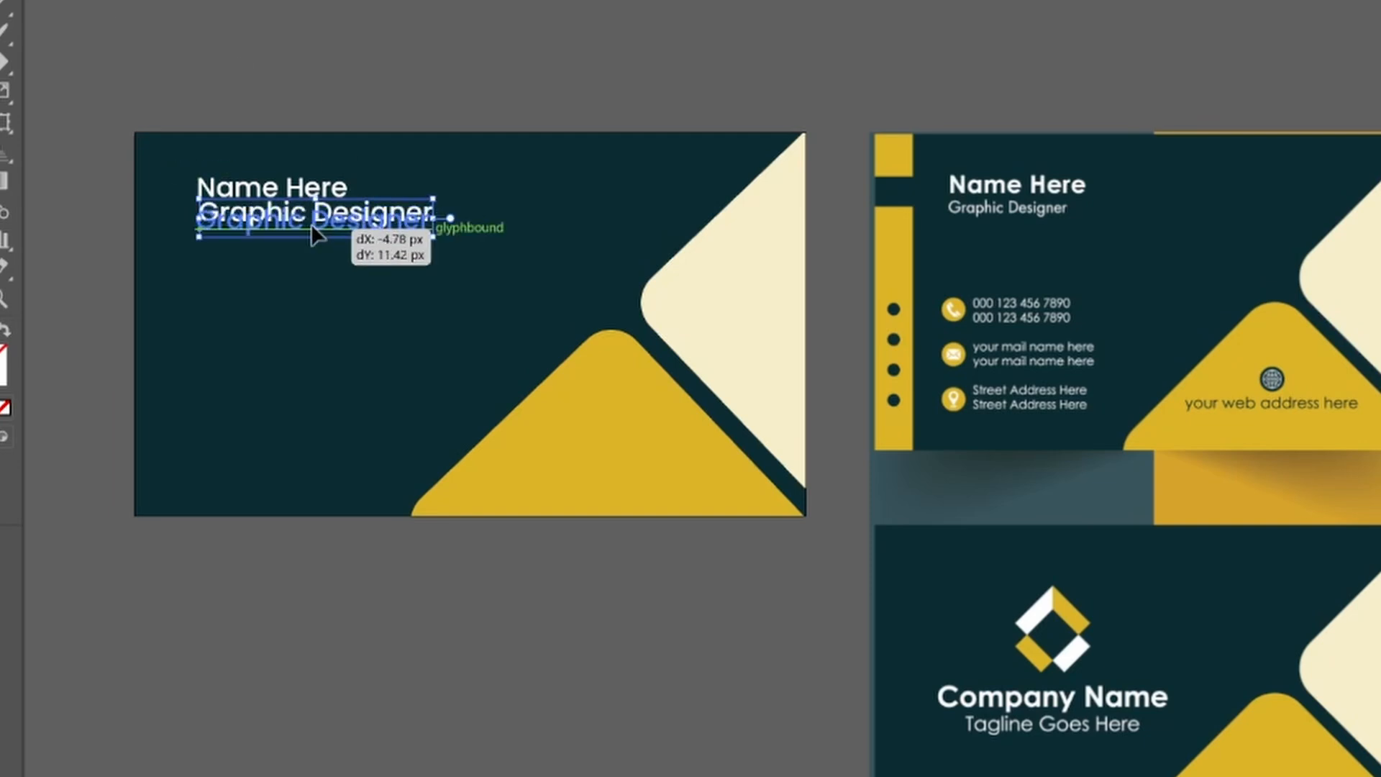
key("Right")
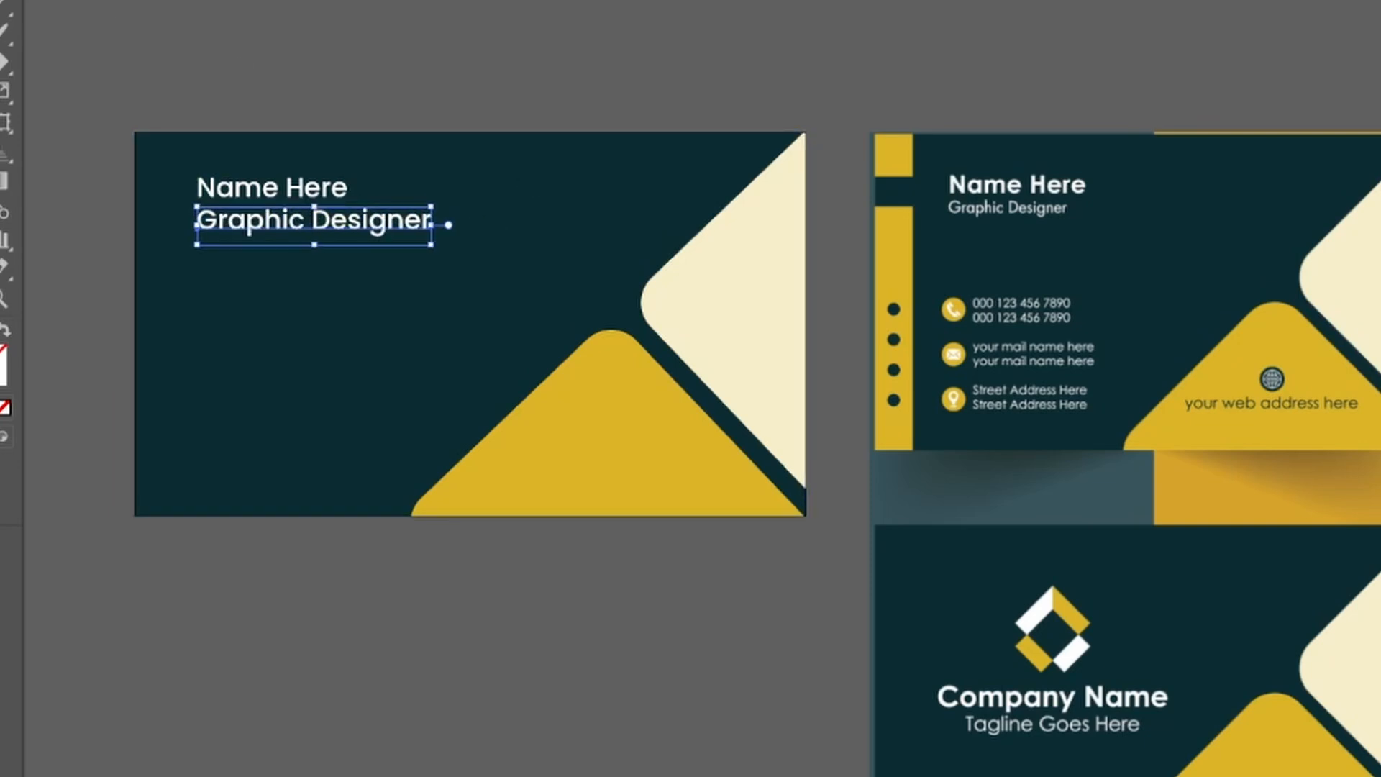
- Shrink the "Graphic Designer" text well below the name's size and move it closer under "Name Here"
key("ctrl+shift+comma")
key("ctrl+shift+comma")
key("ctrl+shift+comma")
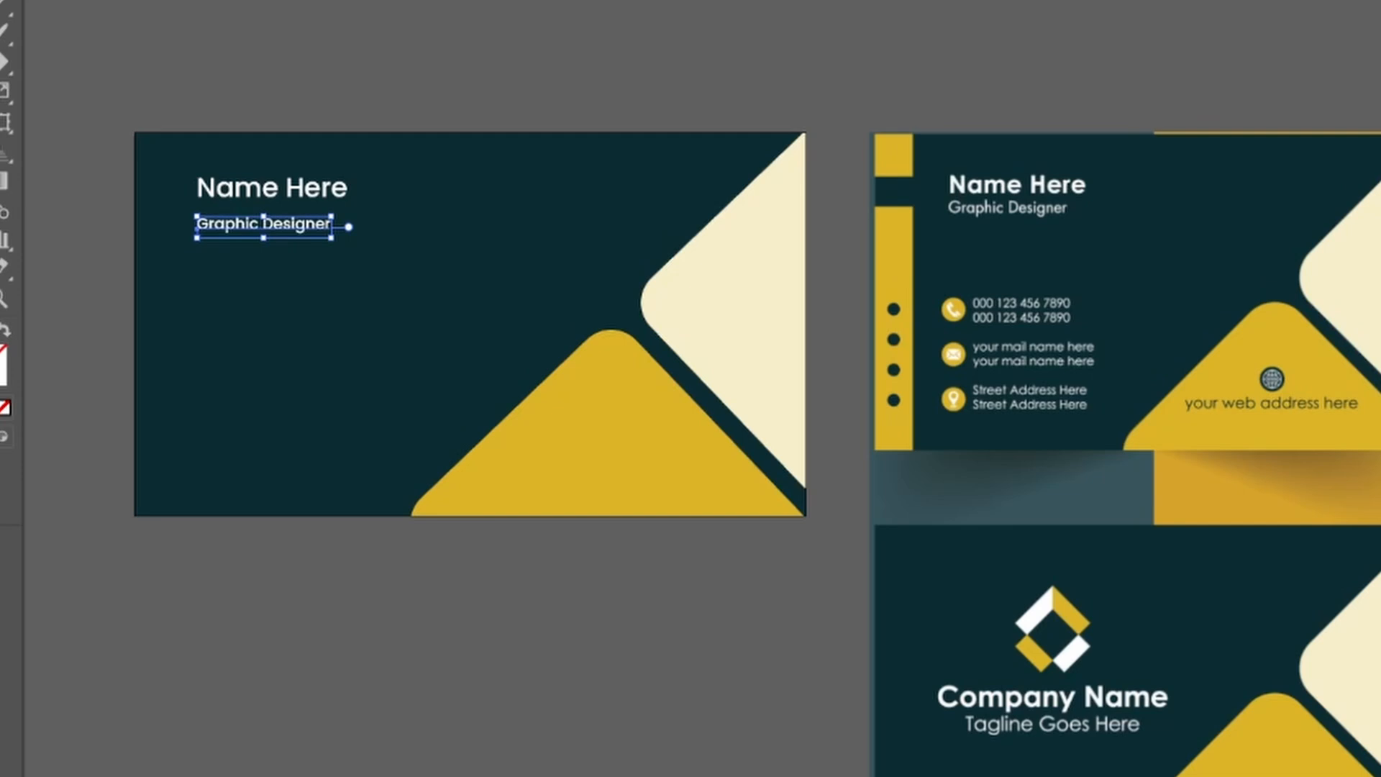
left_click(571, 45)
left_click_drag(268, 228, 269, 220)
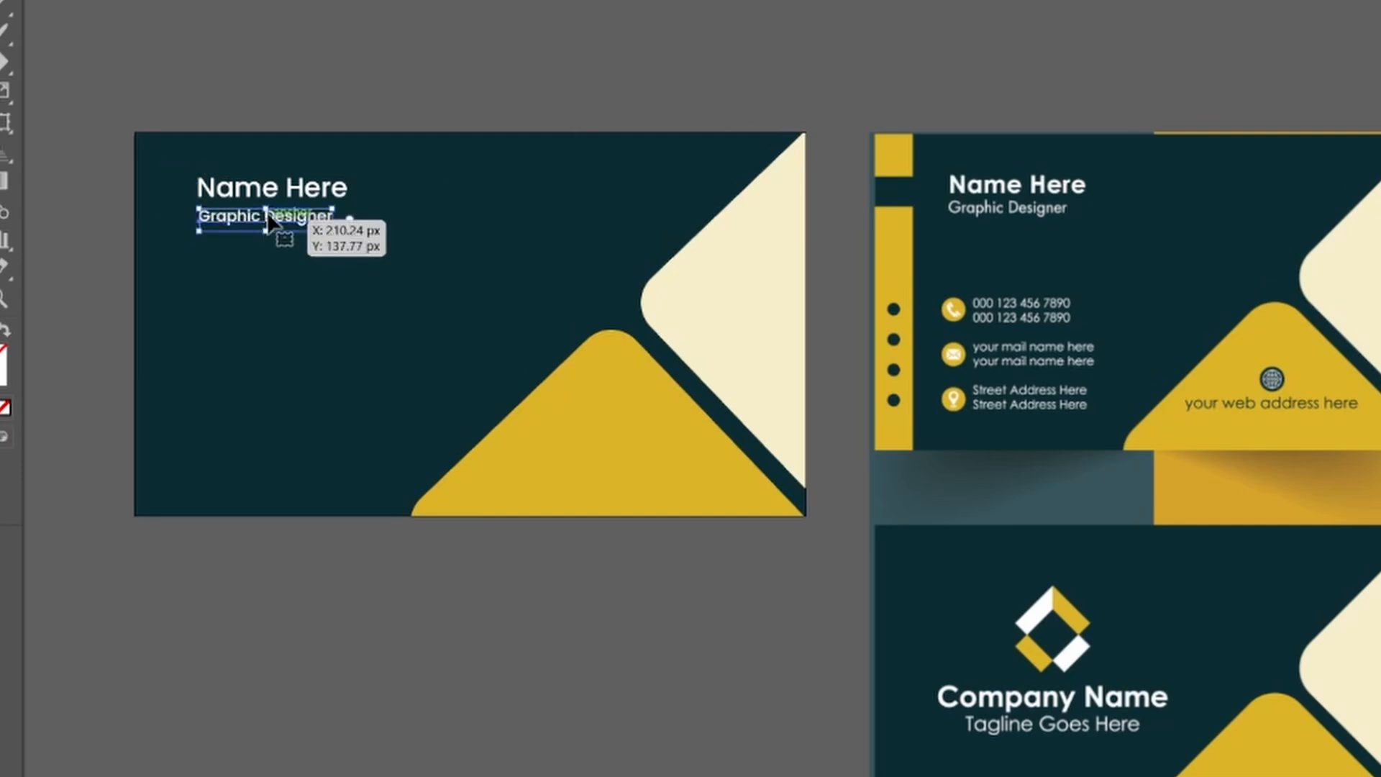
left_click(561, 36)
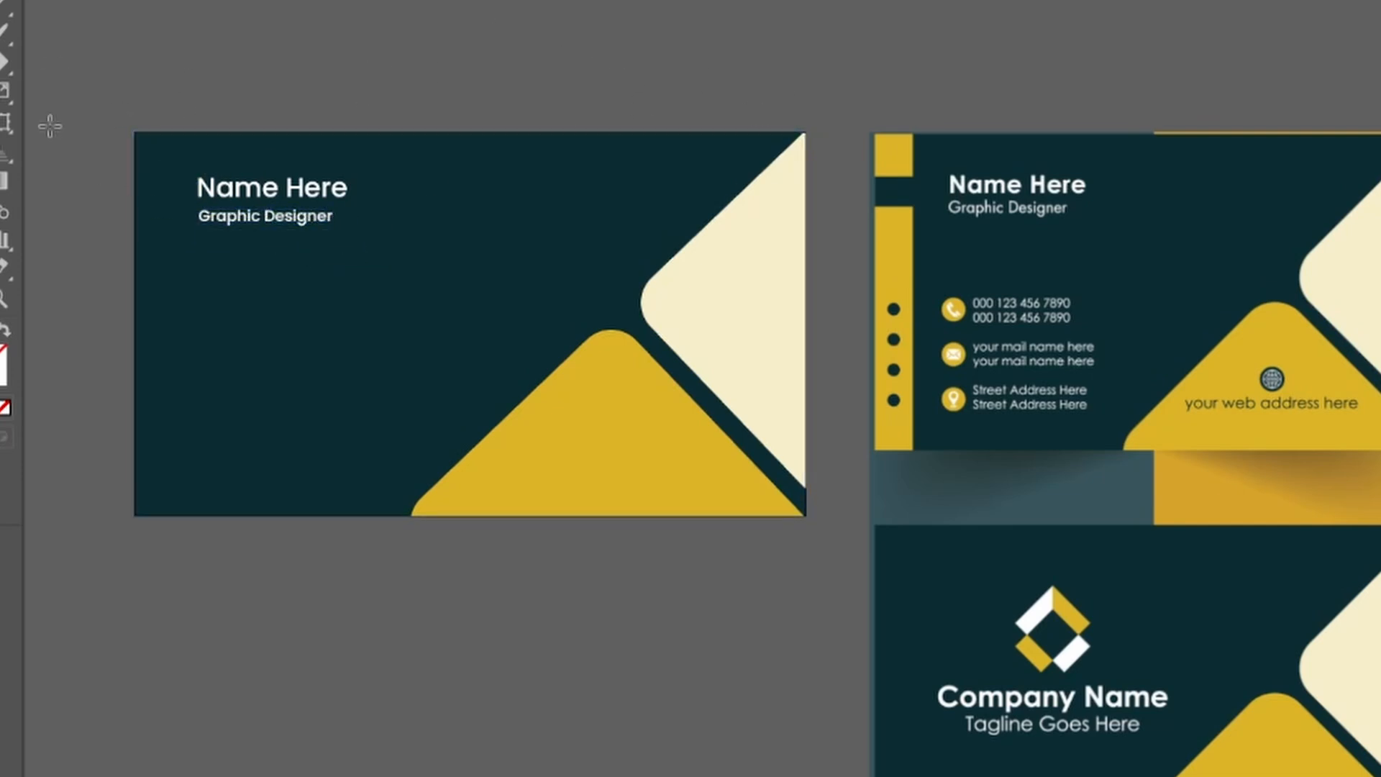
- Draw a small rectangle in the card's upper-left corner and fill it with the triangle's yellow
left_click_drag(136, 138, 158, 153)
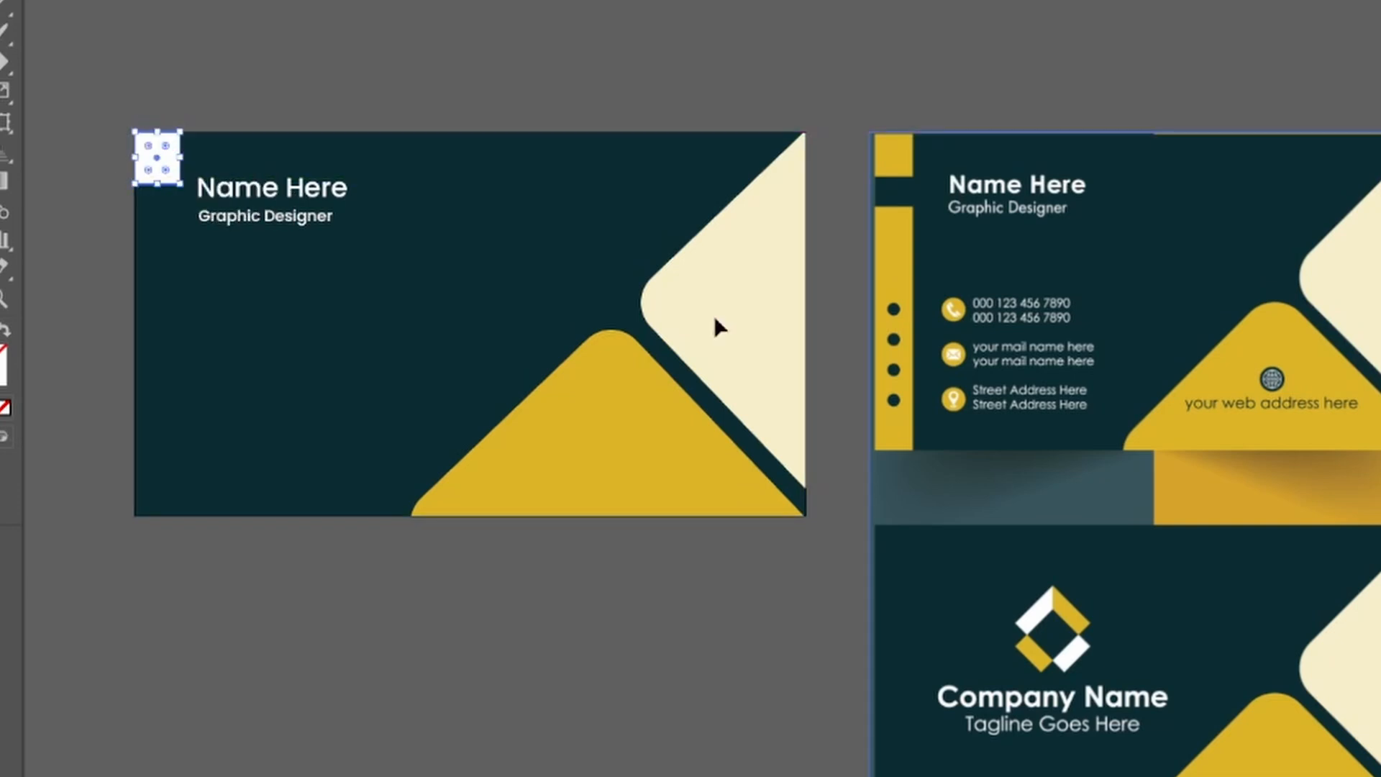
key("i")
left_click(645, 460)
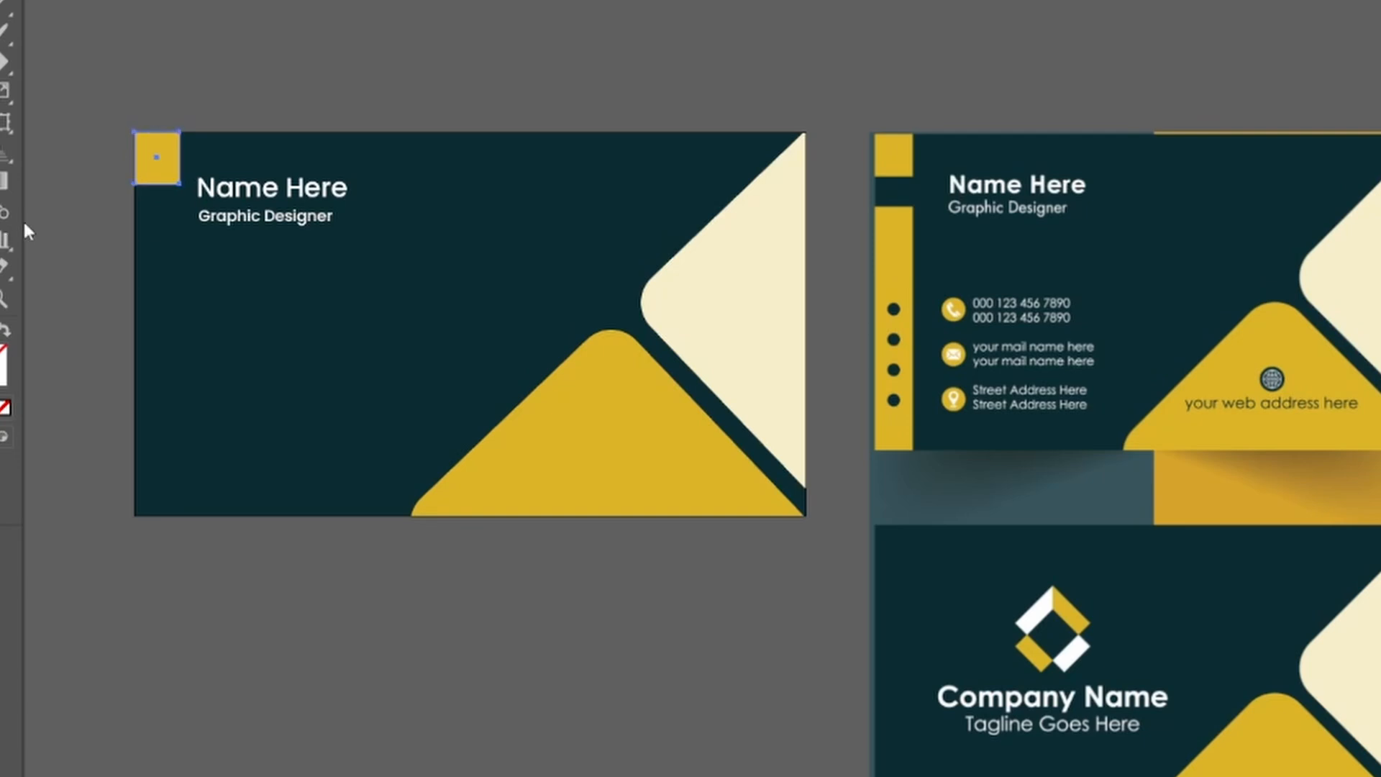
- Place a vertical guide along the small yellow rectangle's right edge and duplicate the rectangle downward as a tall bar reaching the card's bottom edge
key("ctrl+r")
left_click_drag(27, 261, 180, 300)
scroll(187, 232, "left", 2)
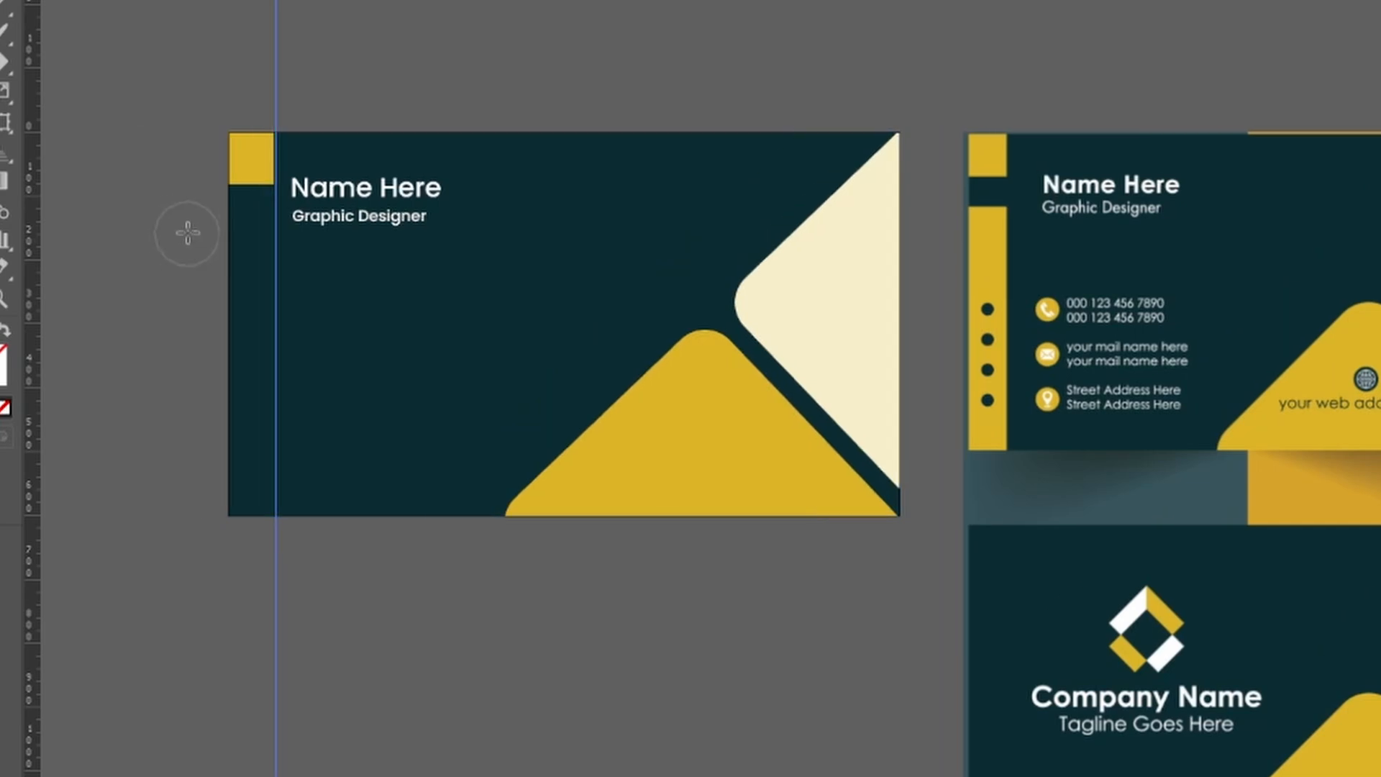
scroll(187, 223, "up", 2)
scroll(187, 223, "left", 5)
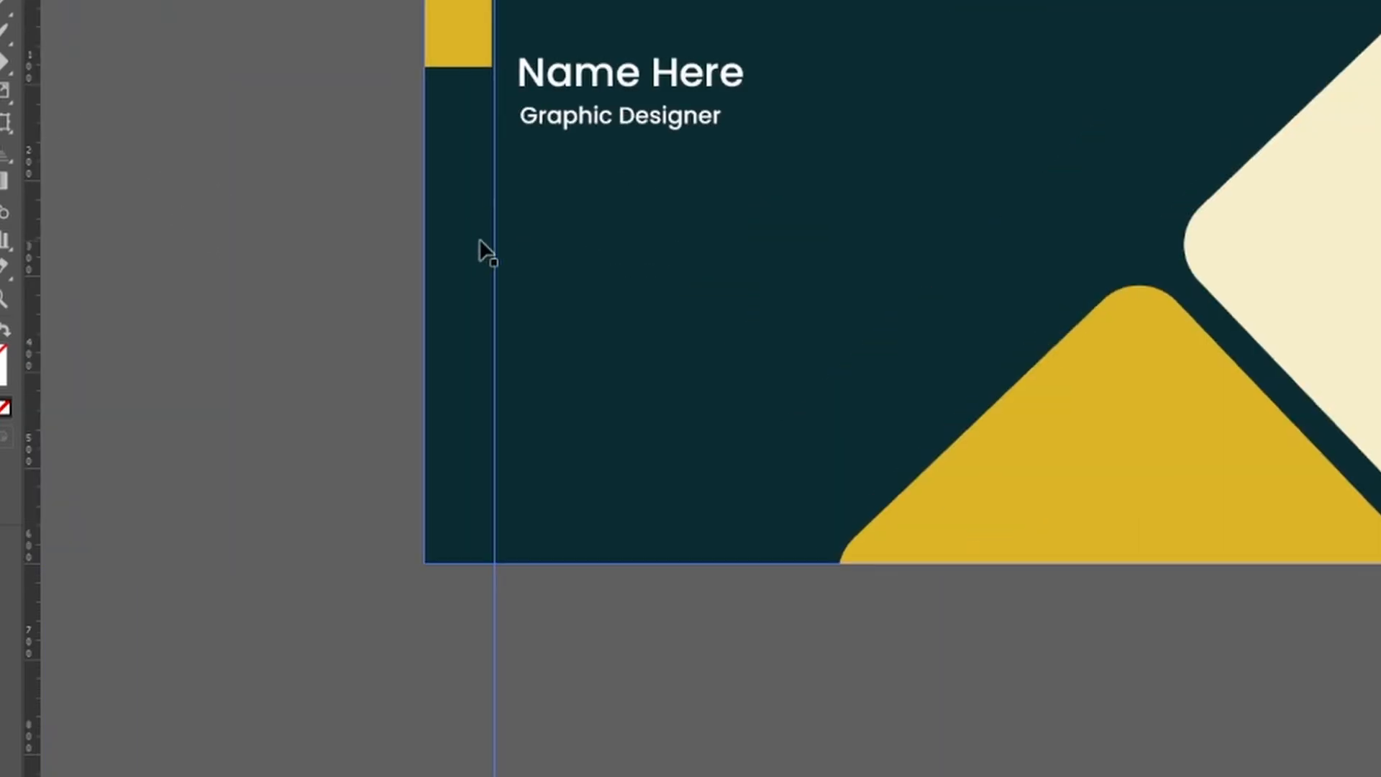
left_click_drag(495, 240, 491, 241)
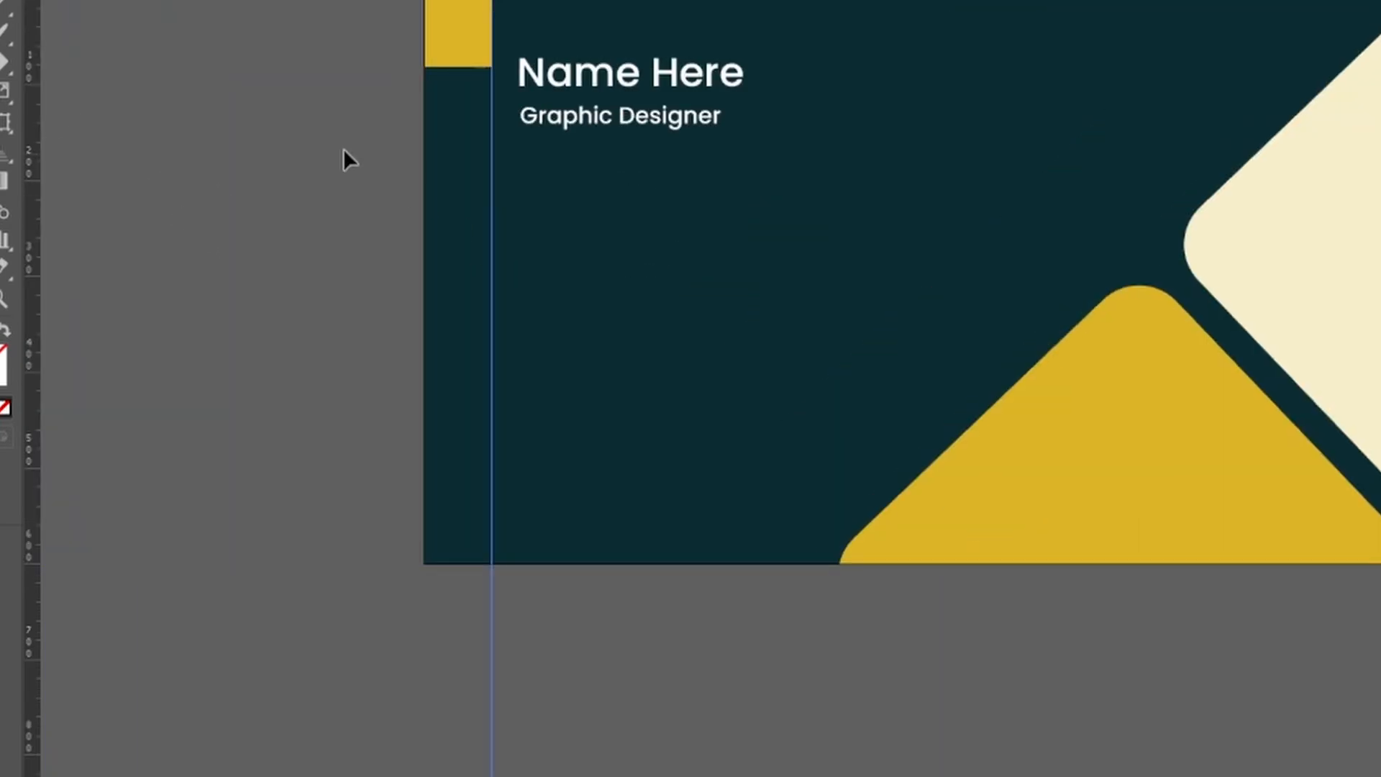
left_click_drag(470, 51, 462, 563)
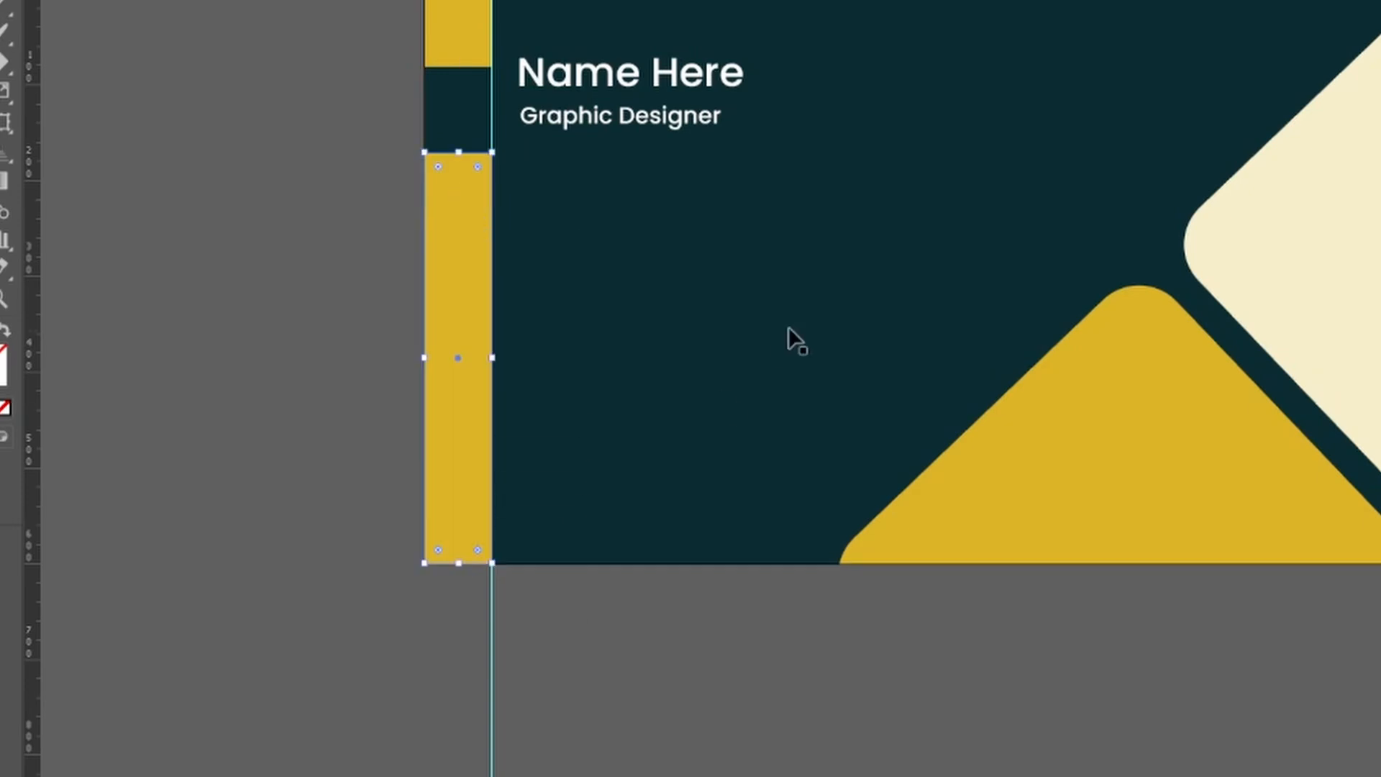
- Draw a small circle centred across the upper part of the tall yellow bar and fill it with the card's dark teal
scroll(791, 334, "right", 5)
scroll(796, 310, "left", 2)
key("l")
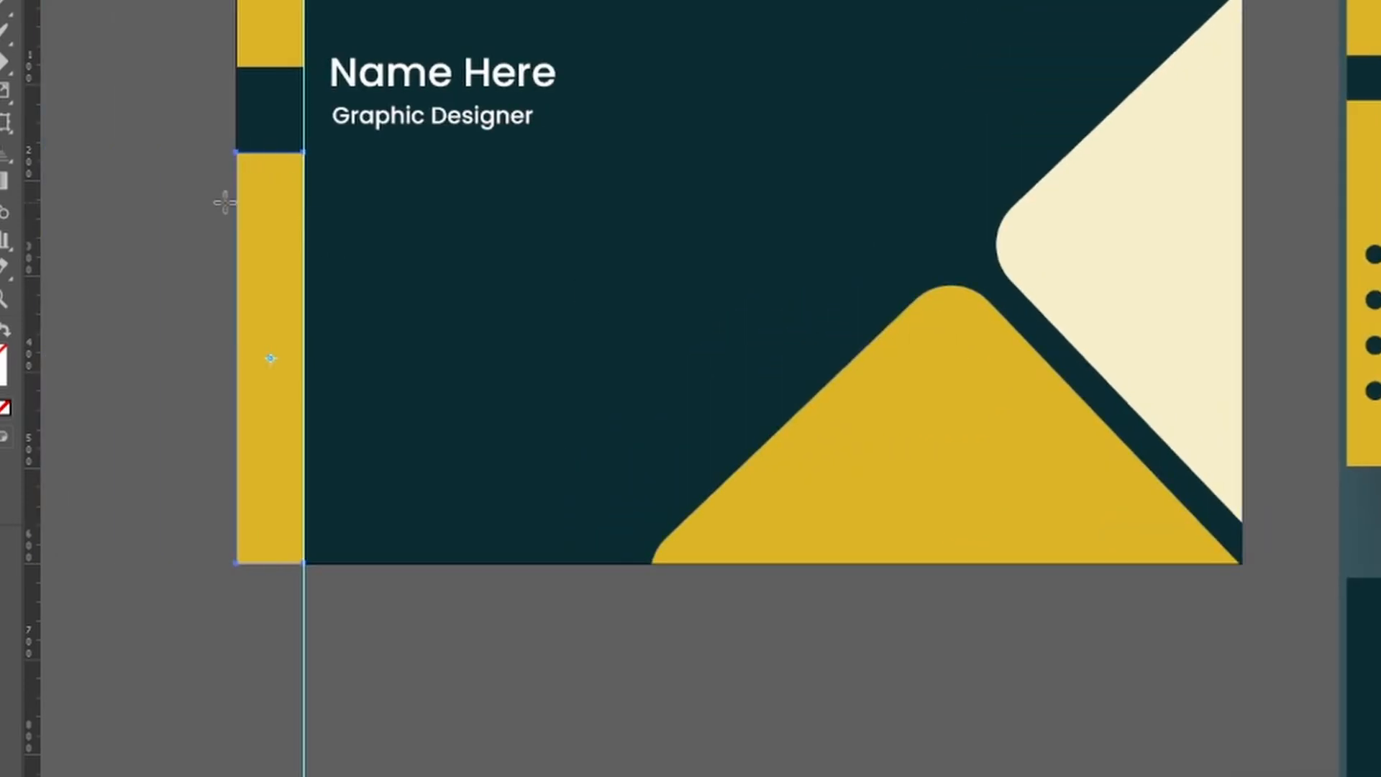
left_click_drag(272, 243, 284, 247)
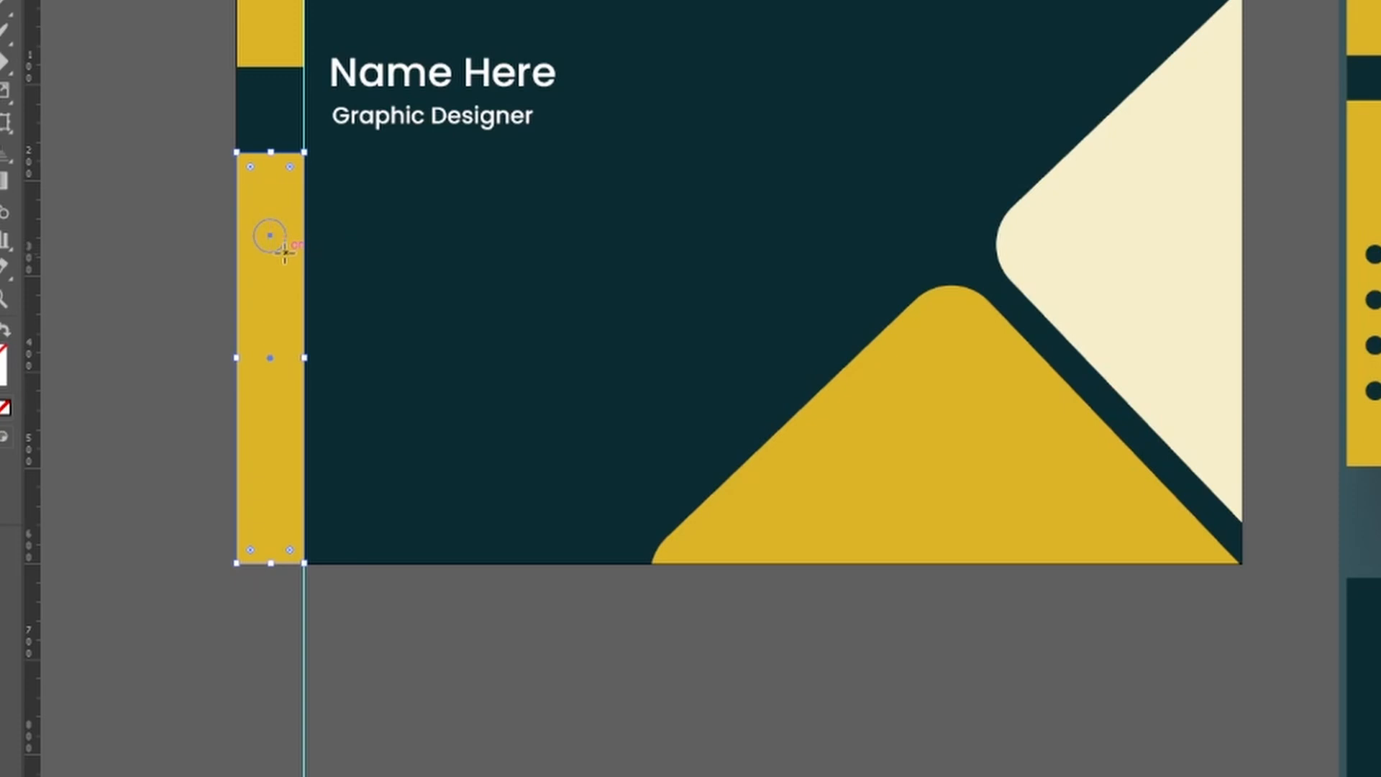
key("i")
left_click(416, 267)
- Shrink the dark circle and duplicate it into a vertical column of four dots along the lower part of the yellow bar
key("v")
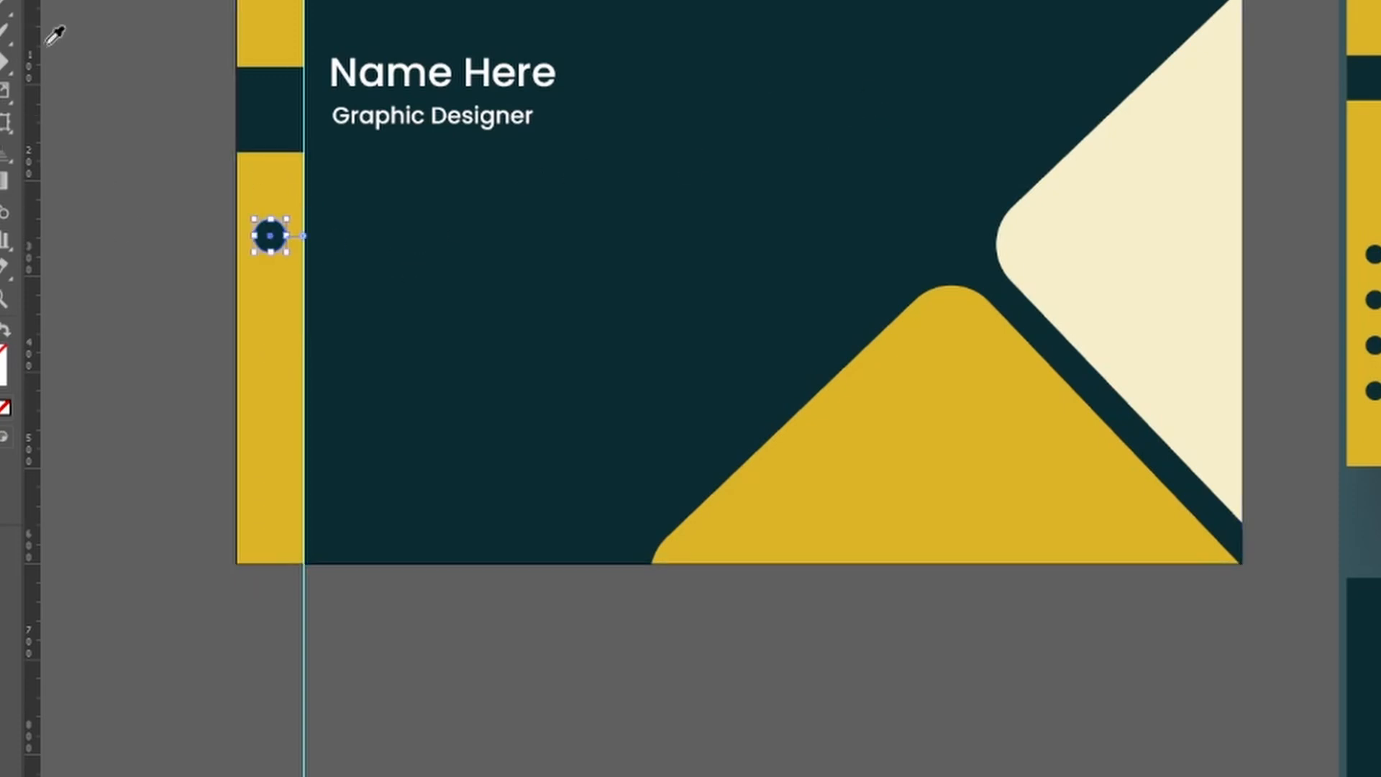
left_click_drag(288, 214, 270, 356)
left_click_drag(266, 239, 270, 307)
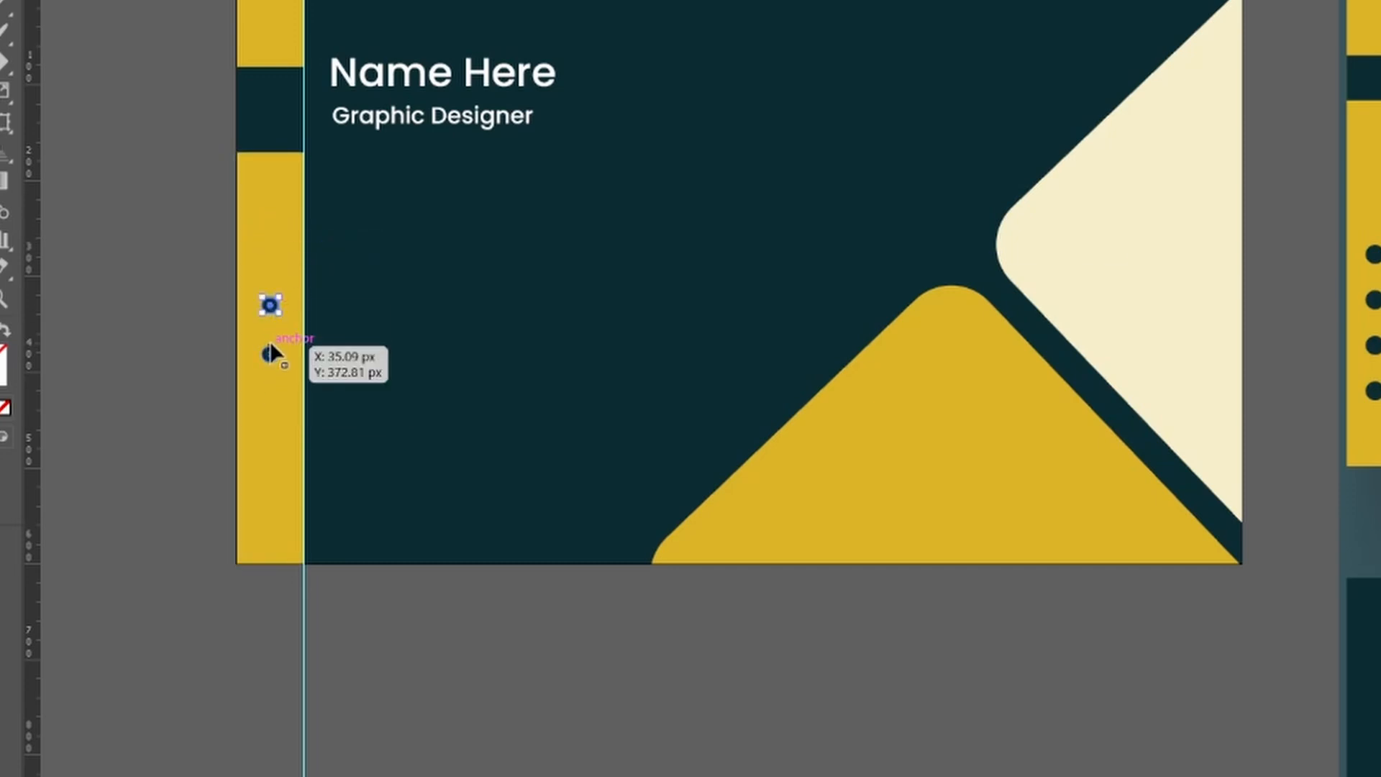
left_click_drag(271, 355, 271, 495)
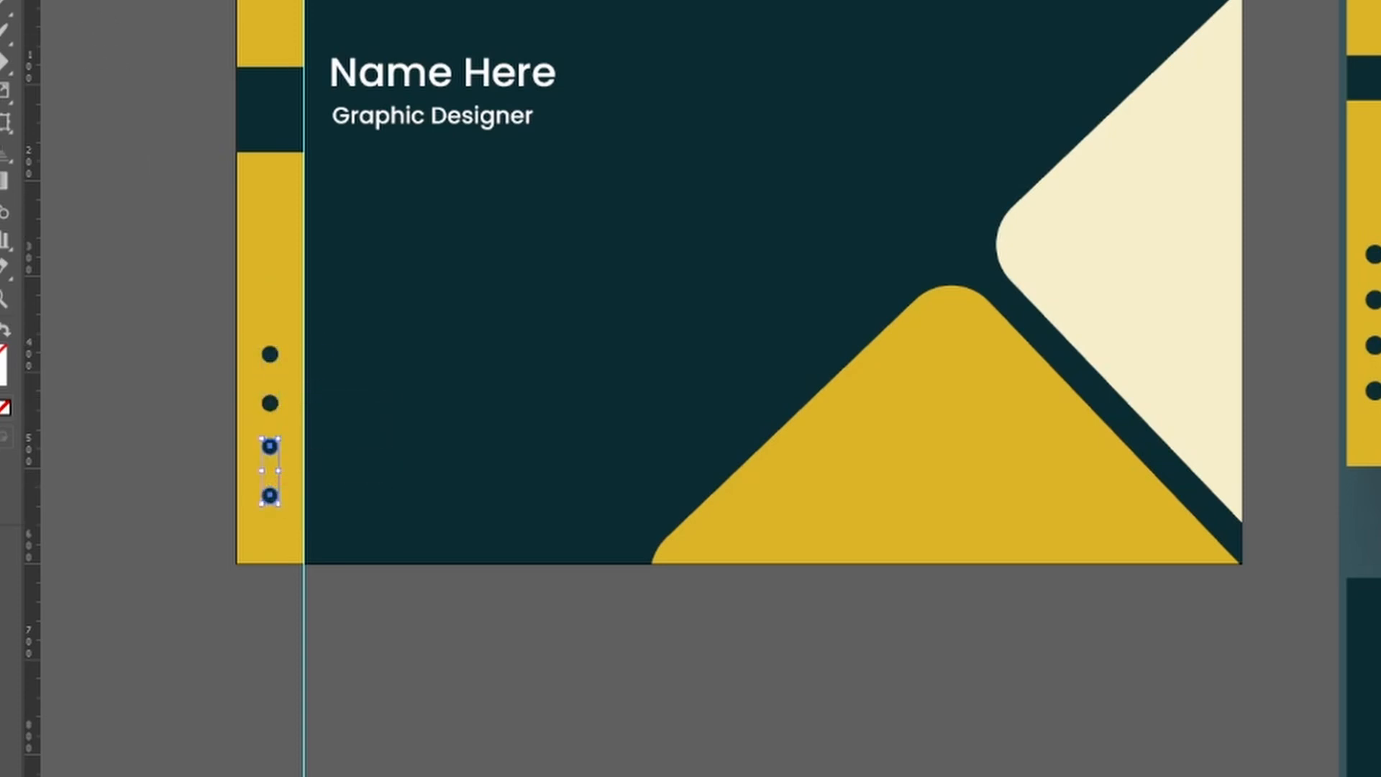
scroll(262, 170, "right", 4)
scroll(262, 170, "left", 2)
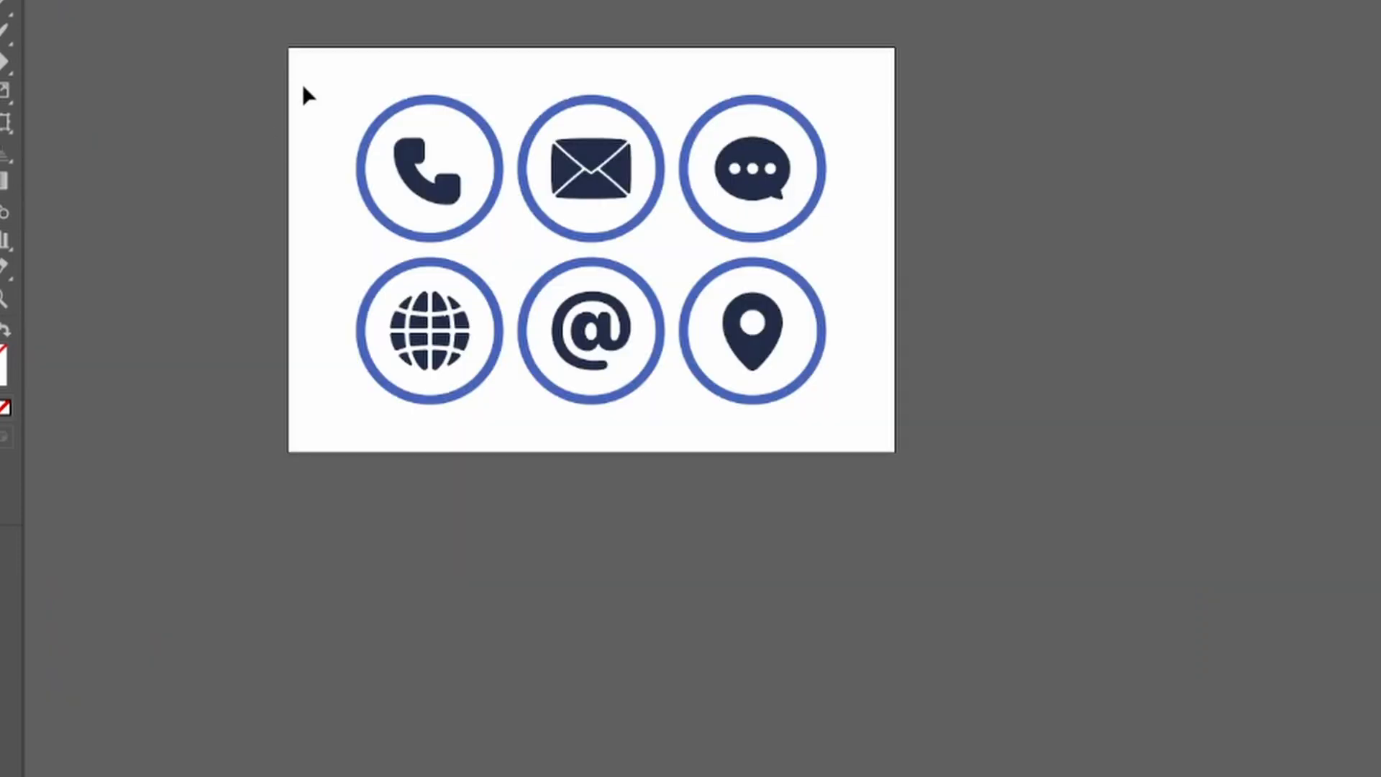
- Try to select the phone, envelope and location pin icons together on the icon sheet
left_click(495, 198)
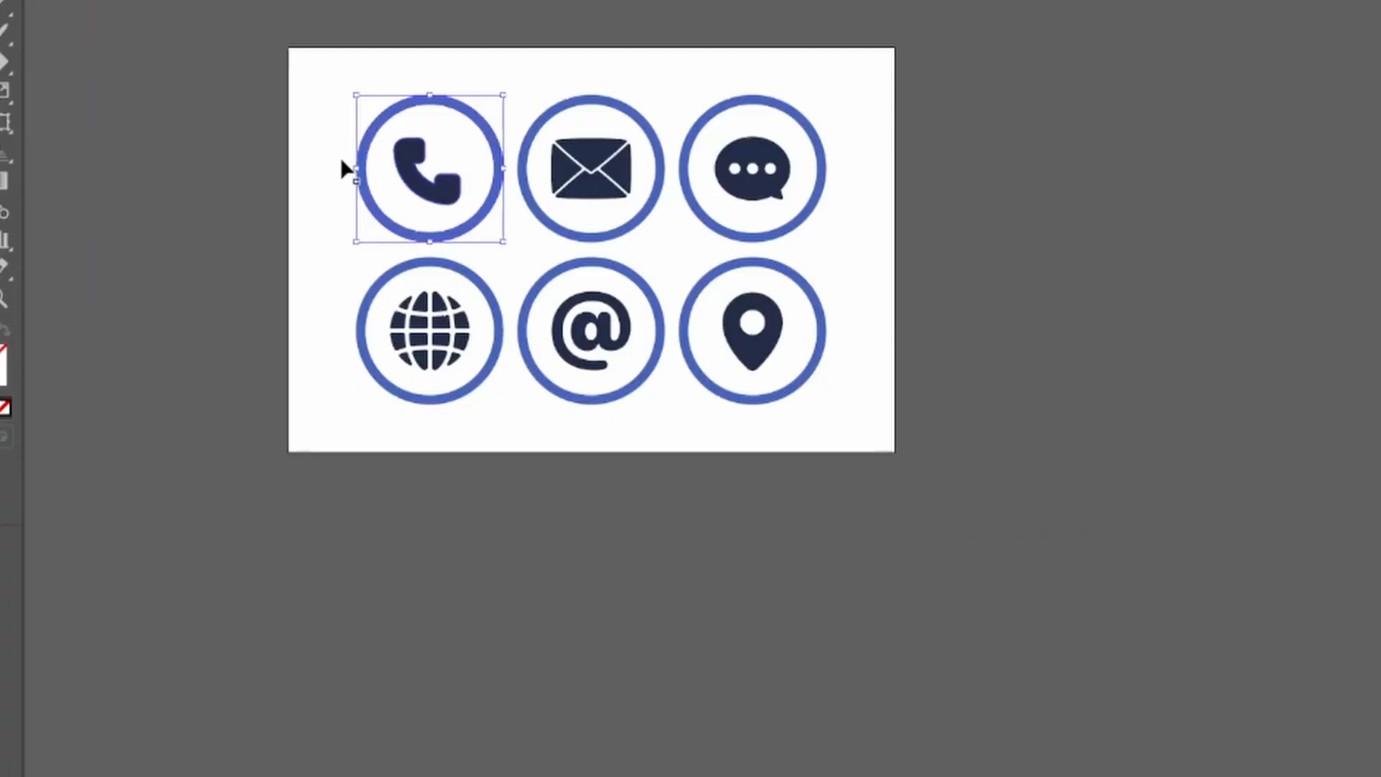
left_click(590, 167)
left_click_drag(304, 74, 452, 188)
left_click_drag(620, 234, 622, 236)
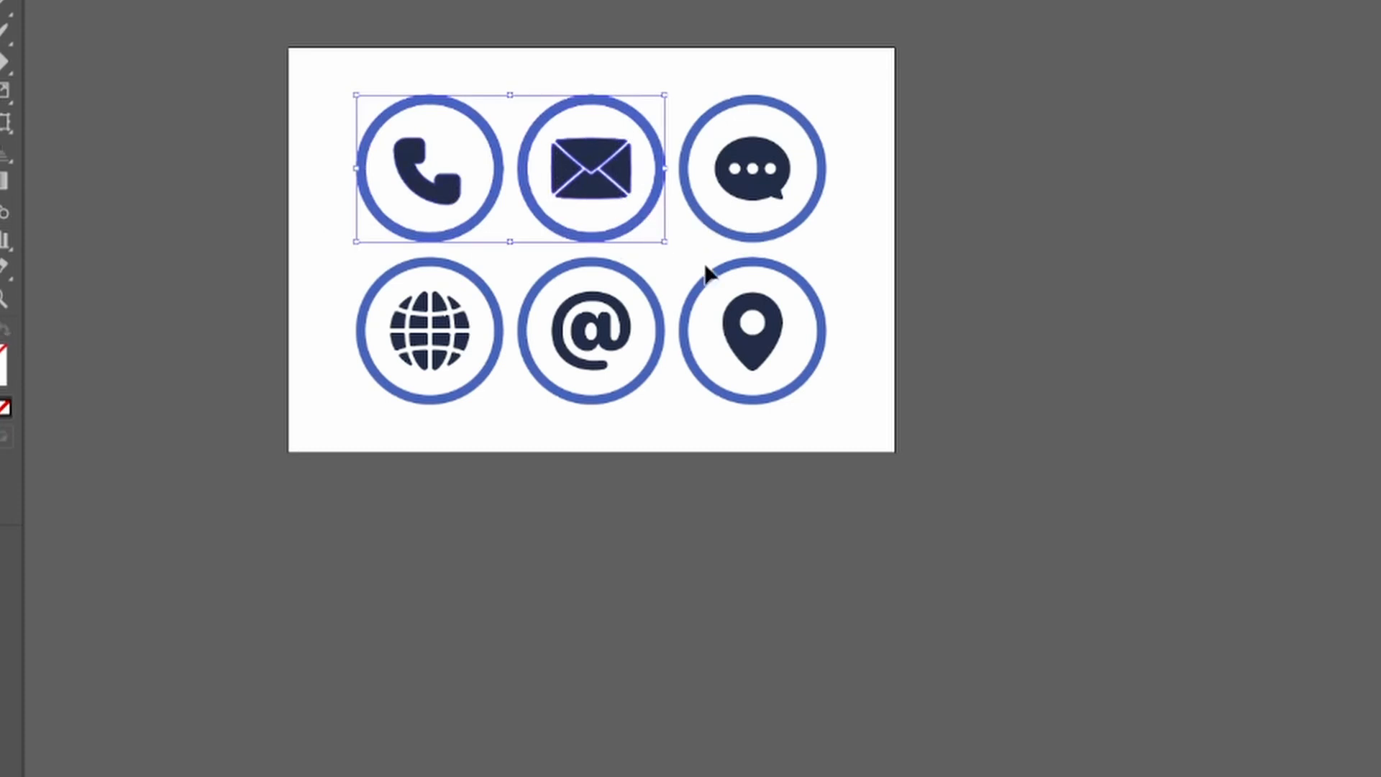
left_click(743, 398, "shift")
left_click(849, 280)
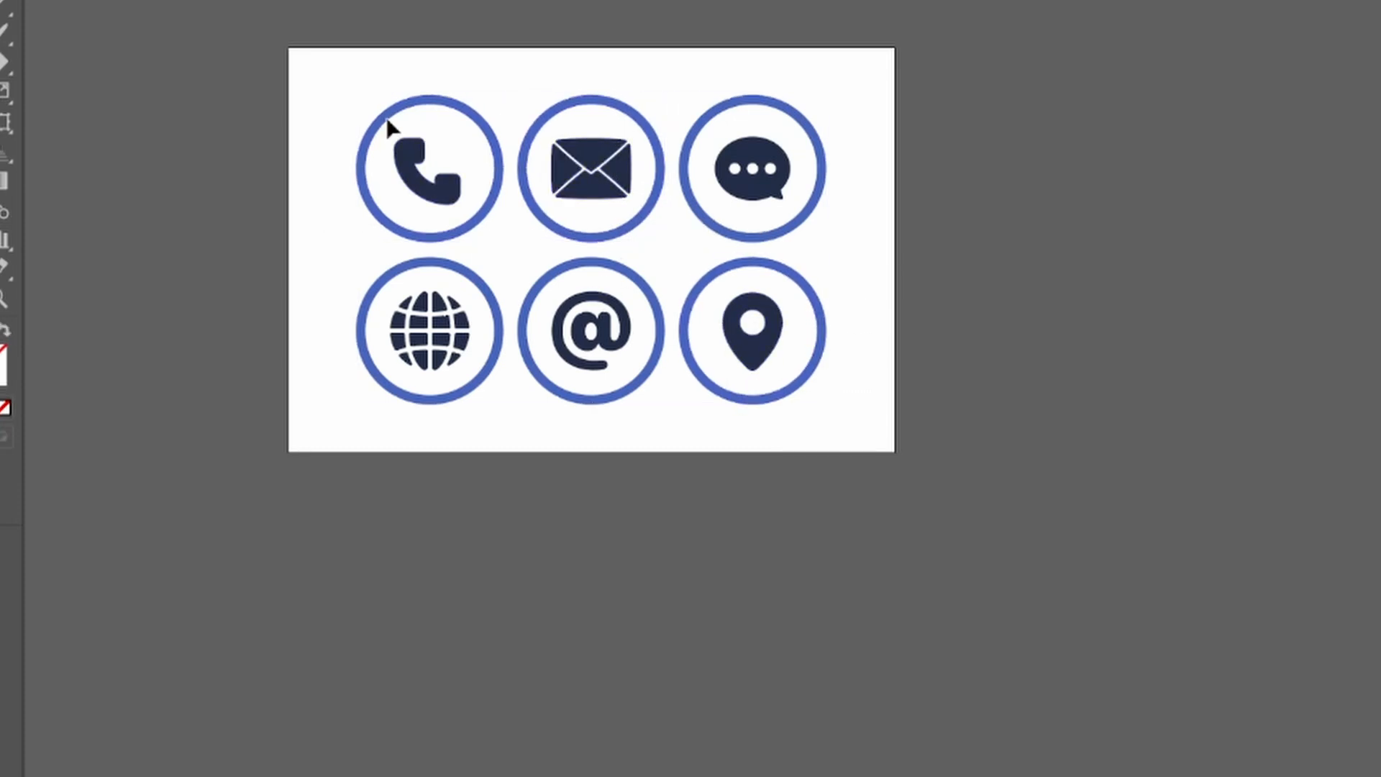
left_click_drag(487, 195, 490, 199)
left_click(592, 168, "shift")
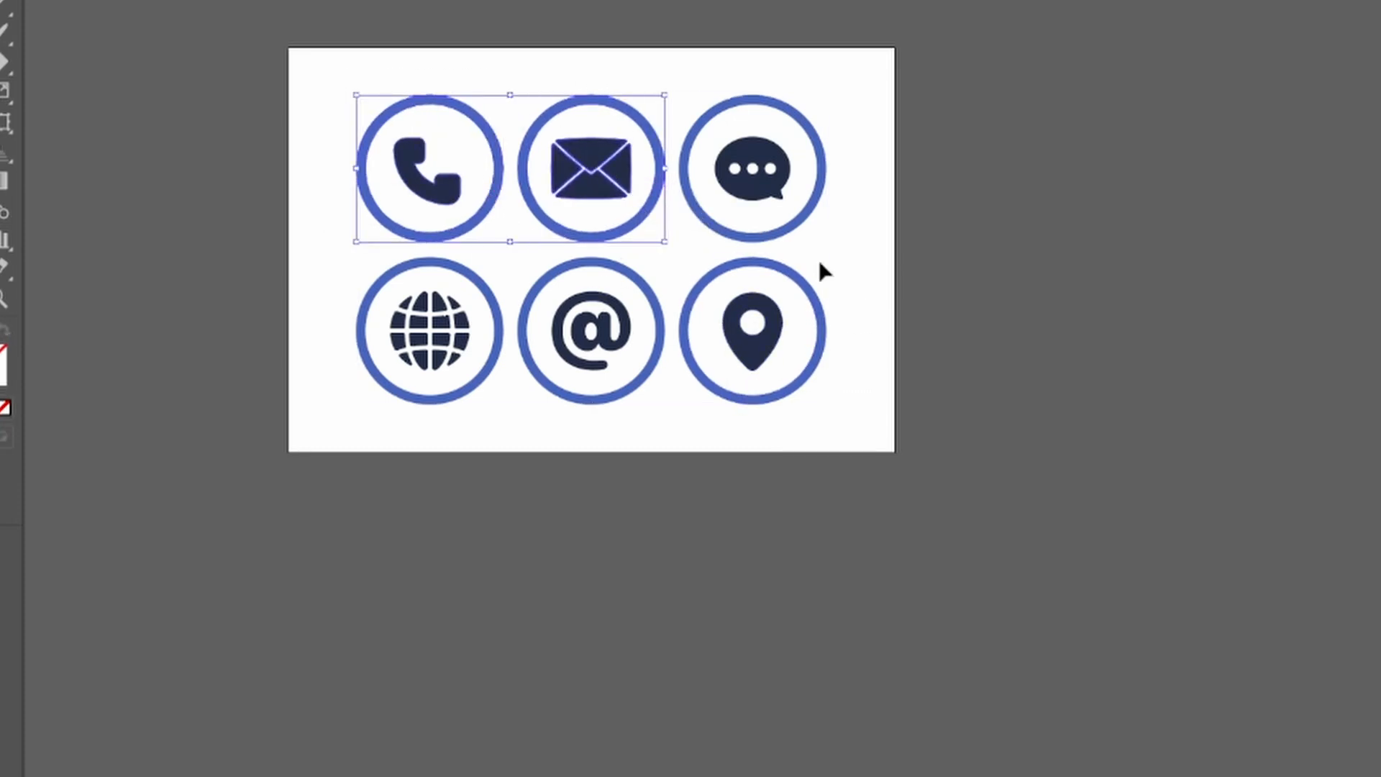
left_click(761, 338, "shift")
left_click_drag(833, 293, 815, 295)
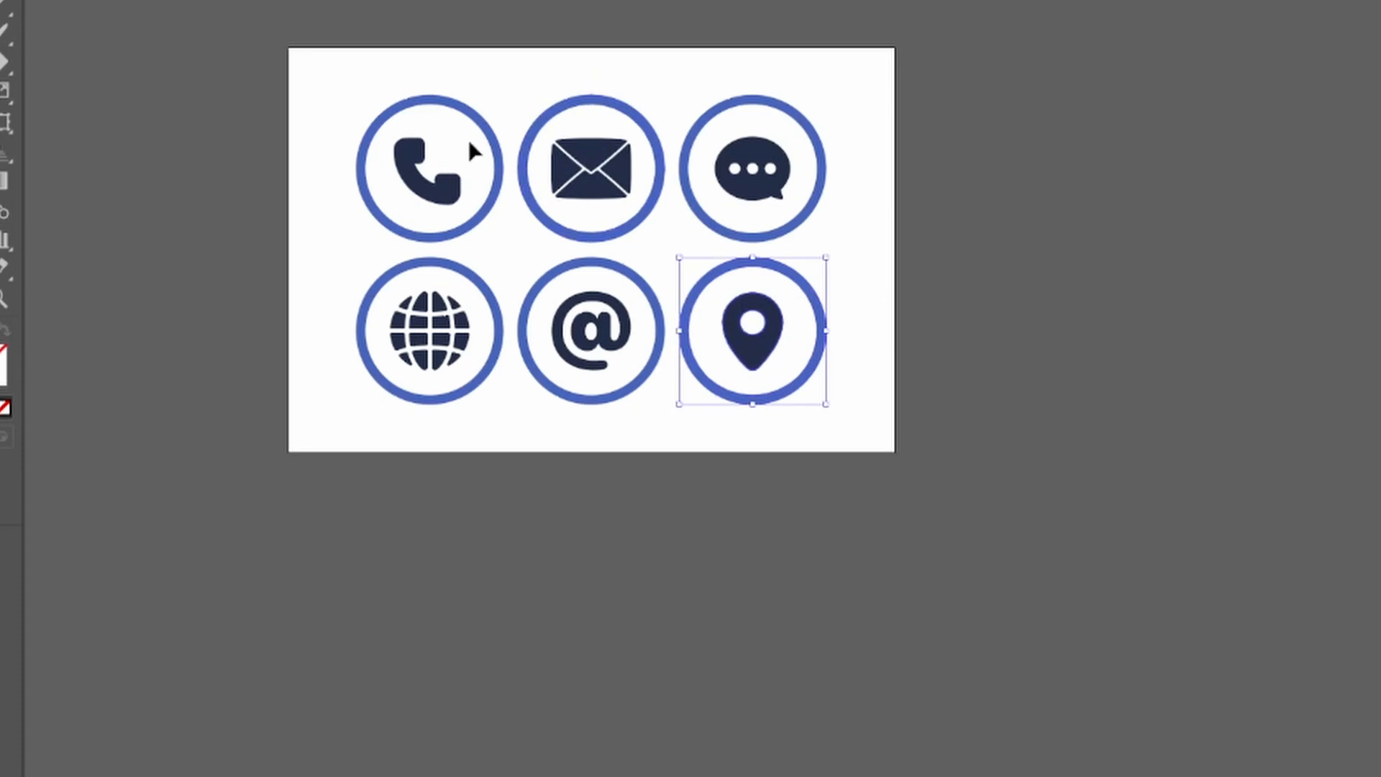
key("ctrl+a")
key("ctrl+shift+g")
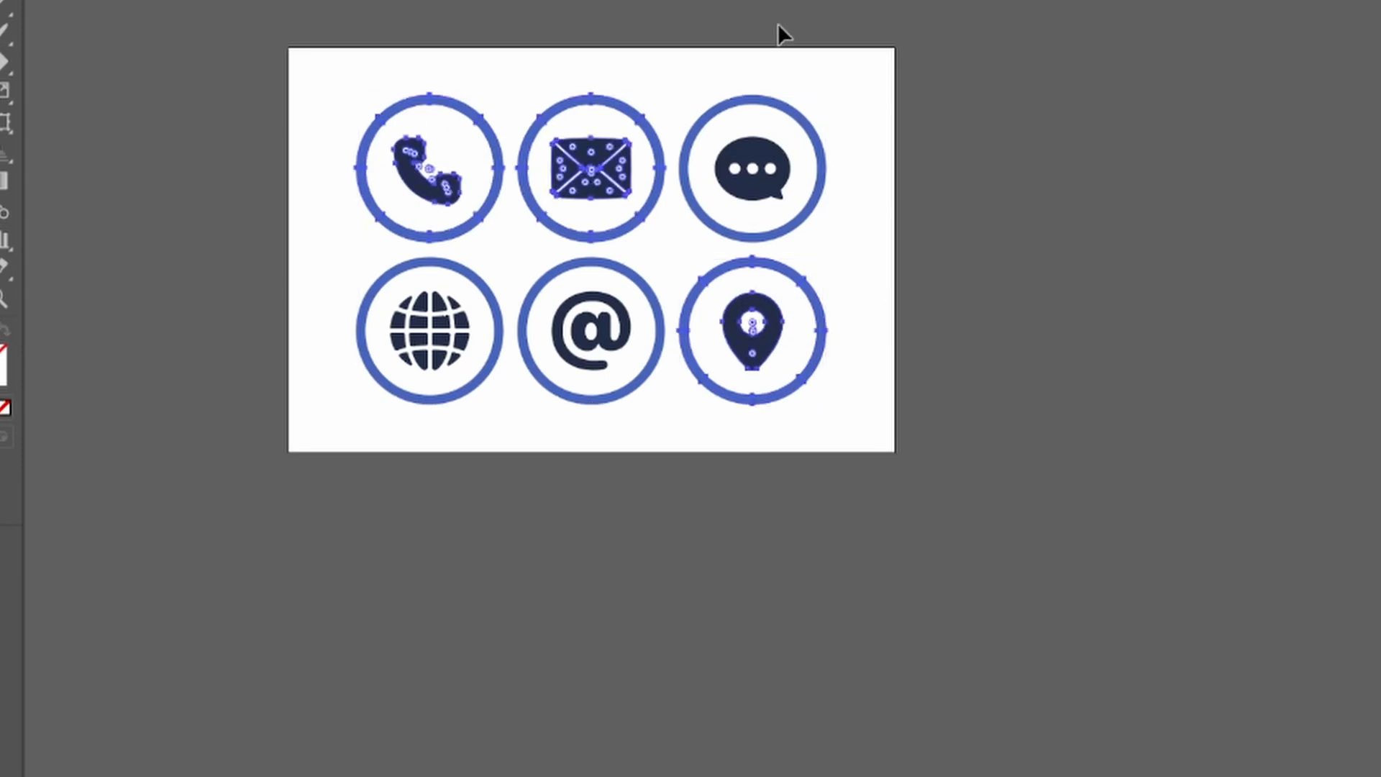
- Copy the ringed phone and envelope icons from the icon sheet and paste them into the business card document
left_click_drag(356, 57, 574, 194)
key("ctrl+g")
key("ctrl+g")
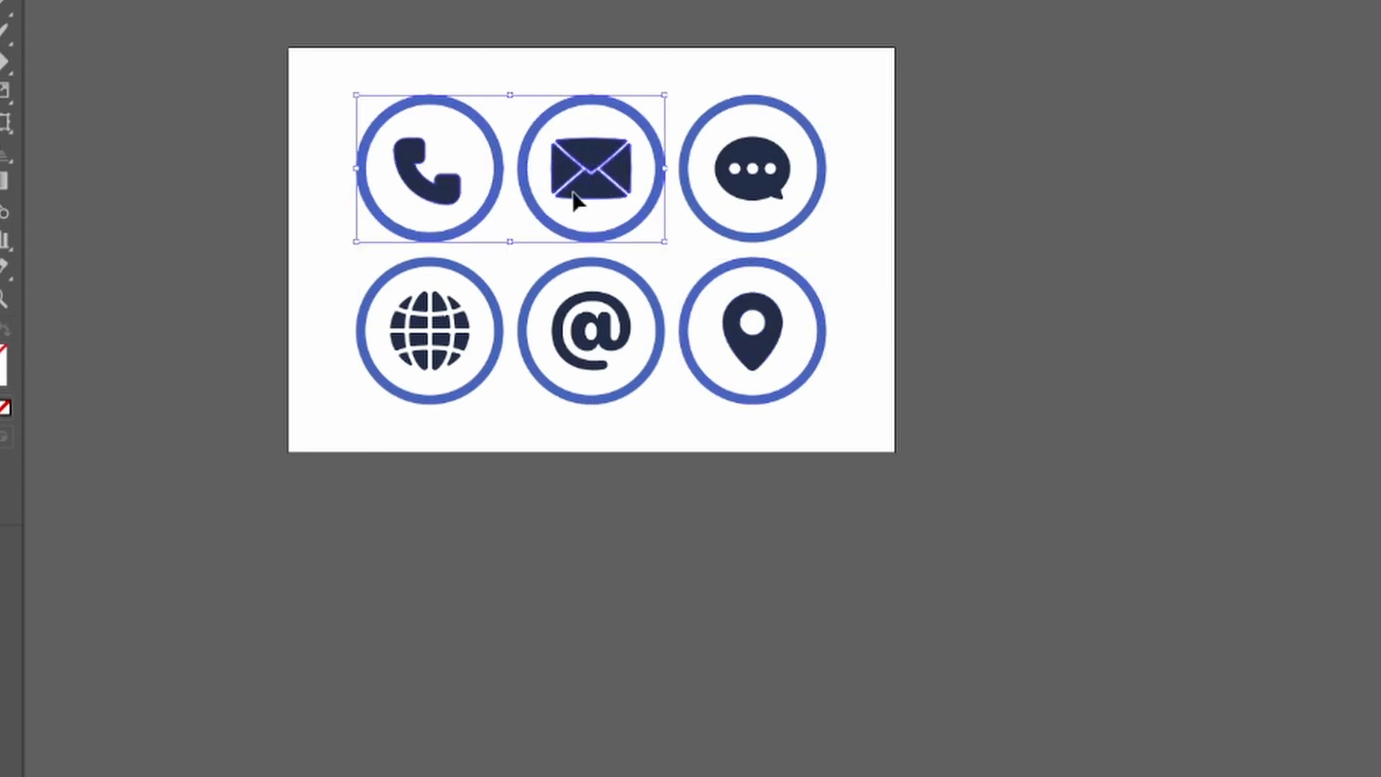
key("ctrl+Tab")
left_click(495, 266)
key("ctrl+v")
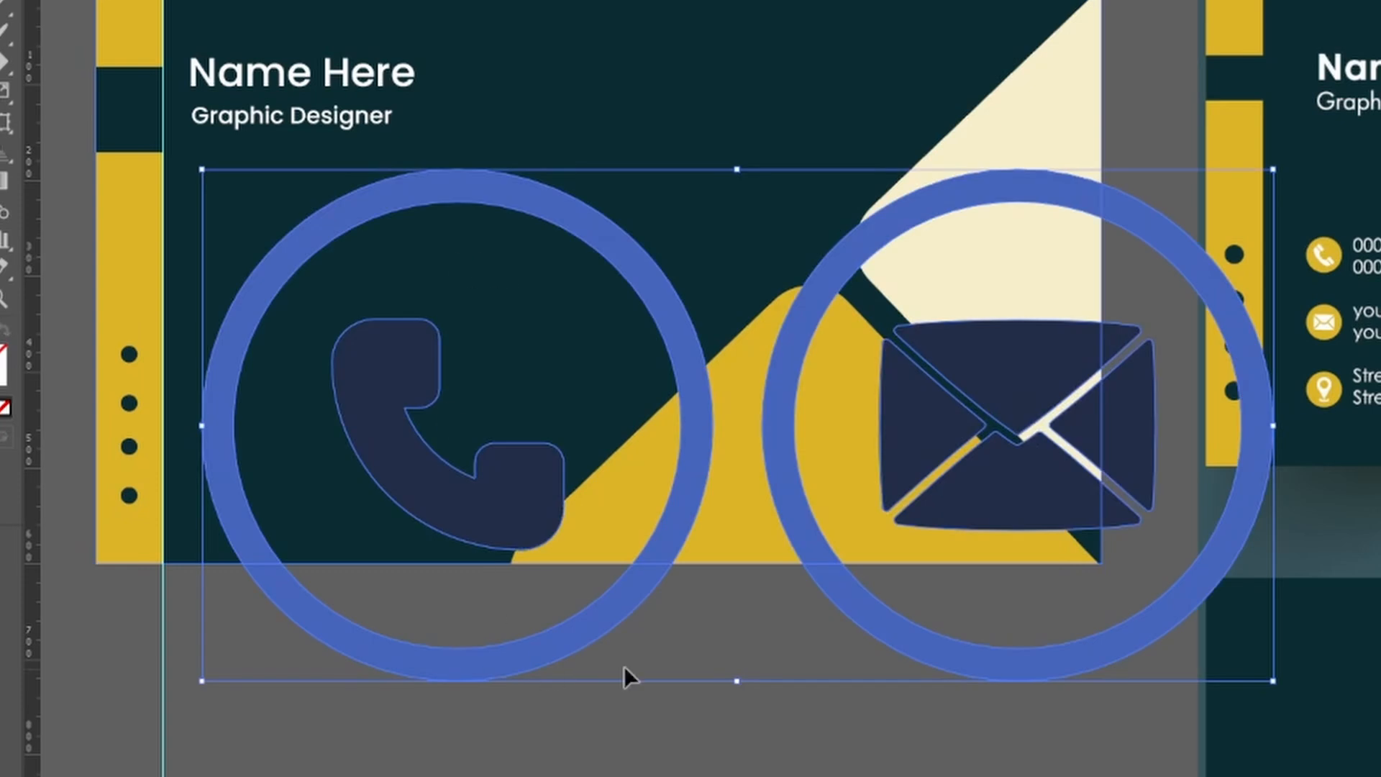
- Fill the pasted phone and envelope icons and their rings with the reference card's yellow
key("i")
left_click(1246, 21)
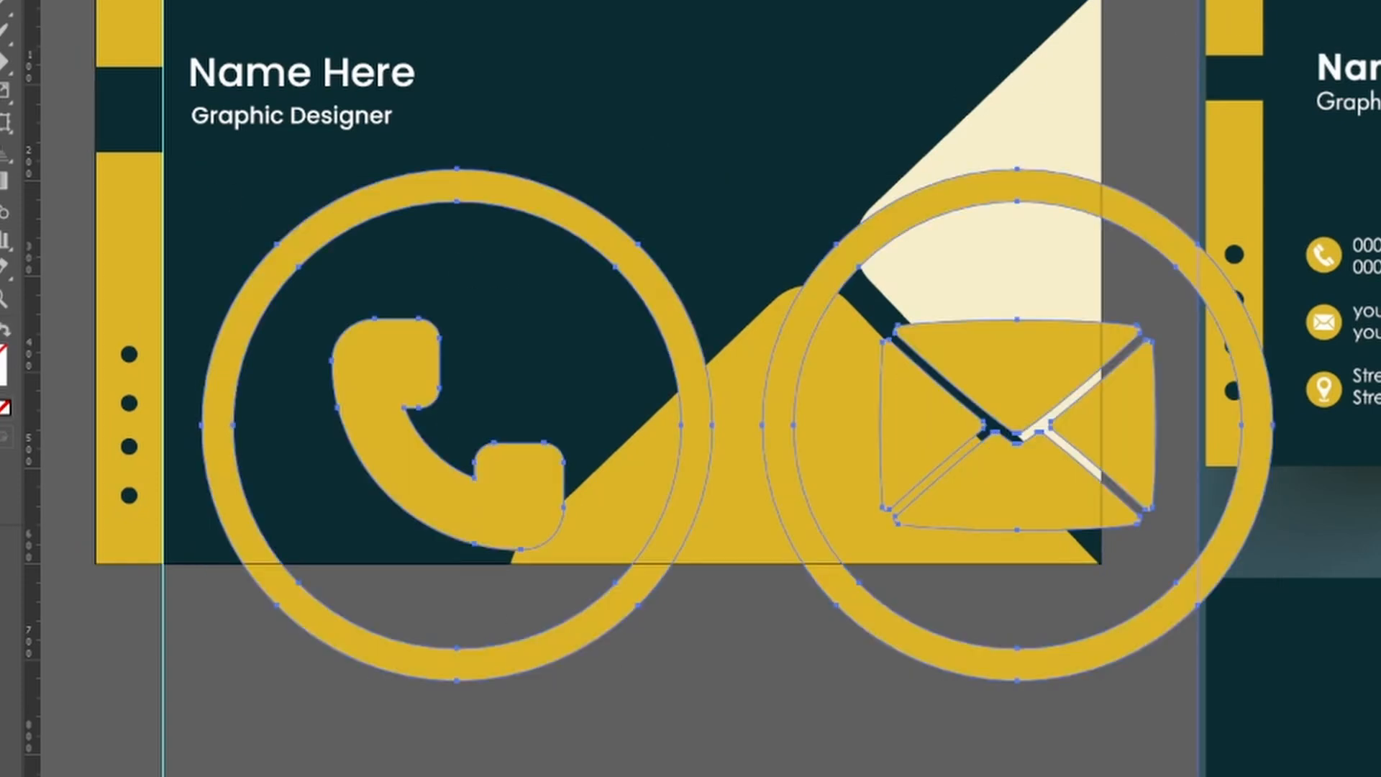
key("v")
- Scale the phone icon down together with its ring and place it below the Graphic Designer line, beside the yellow bar
left_click(492, 427)
left_click(511, 206)
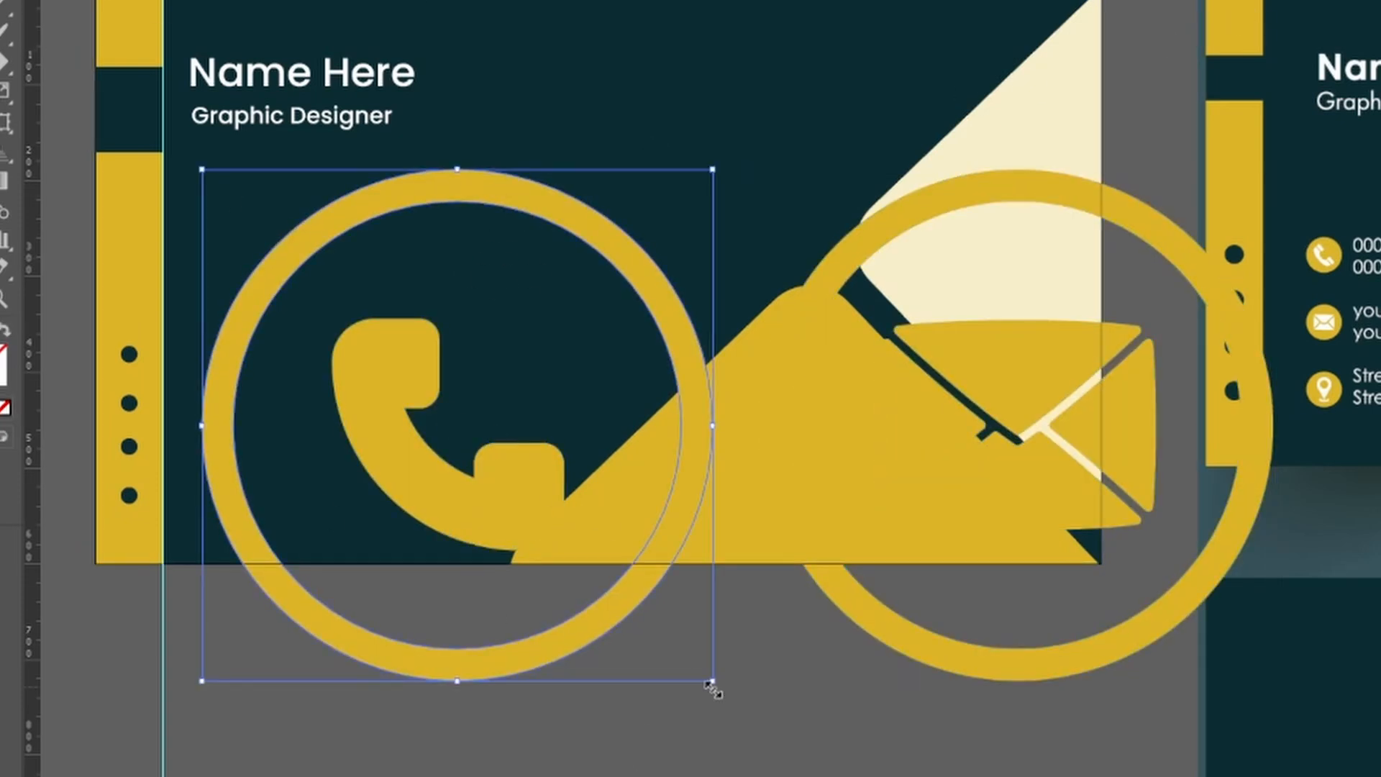
left_click_drag(713, 689, 505, 559)
key("ctrl+z")
left_click(387, 401, "shift")
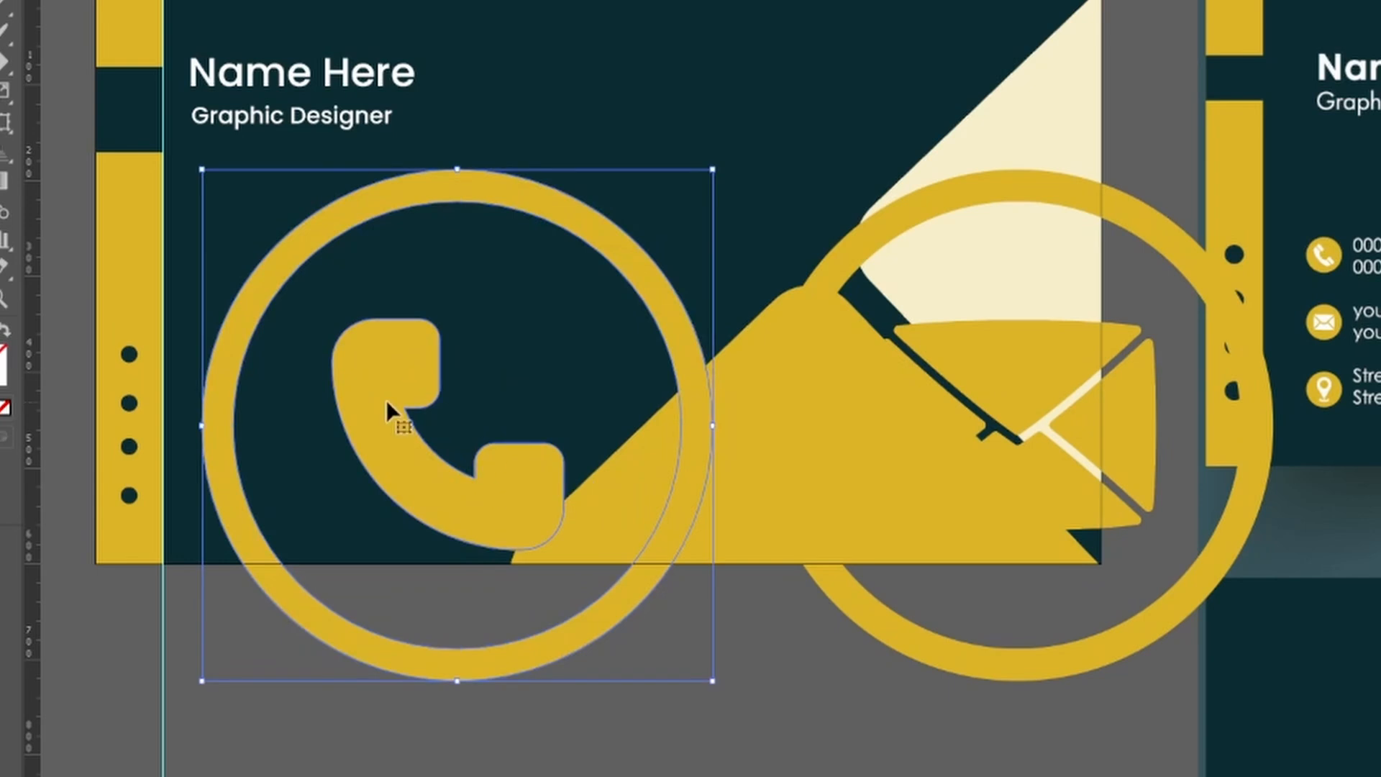
left_click_drag(712, 680, 503, 531)
left_click_drag(463, 432, 257, 282)
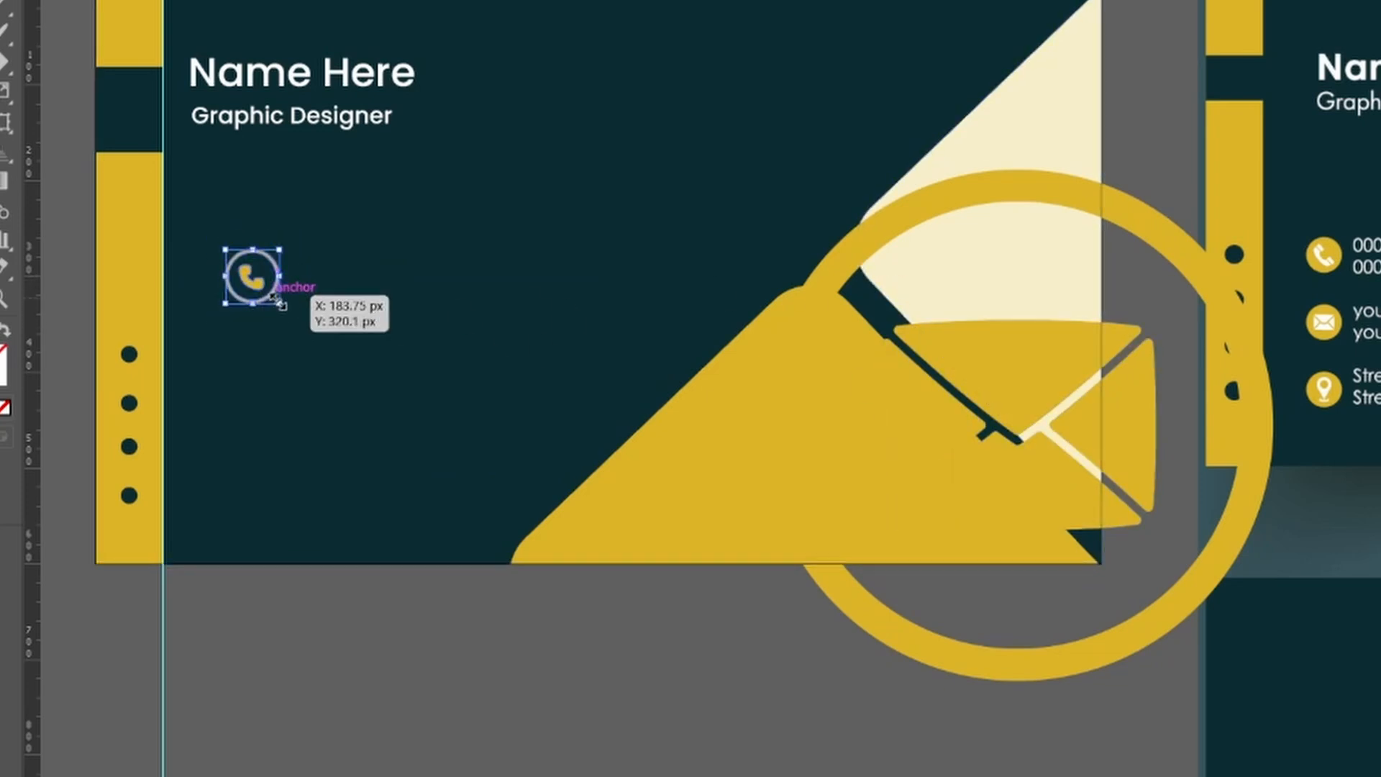
- Scale the envelope icon and its ring down to the phone icon's size and place them directly below it
left_click(1008, 348)
left_click(1119, 197, "shift")
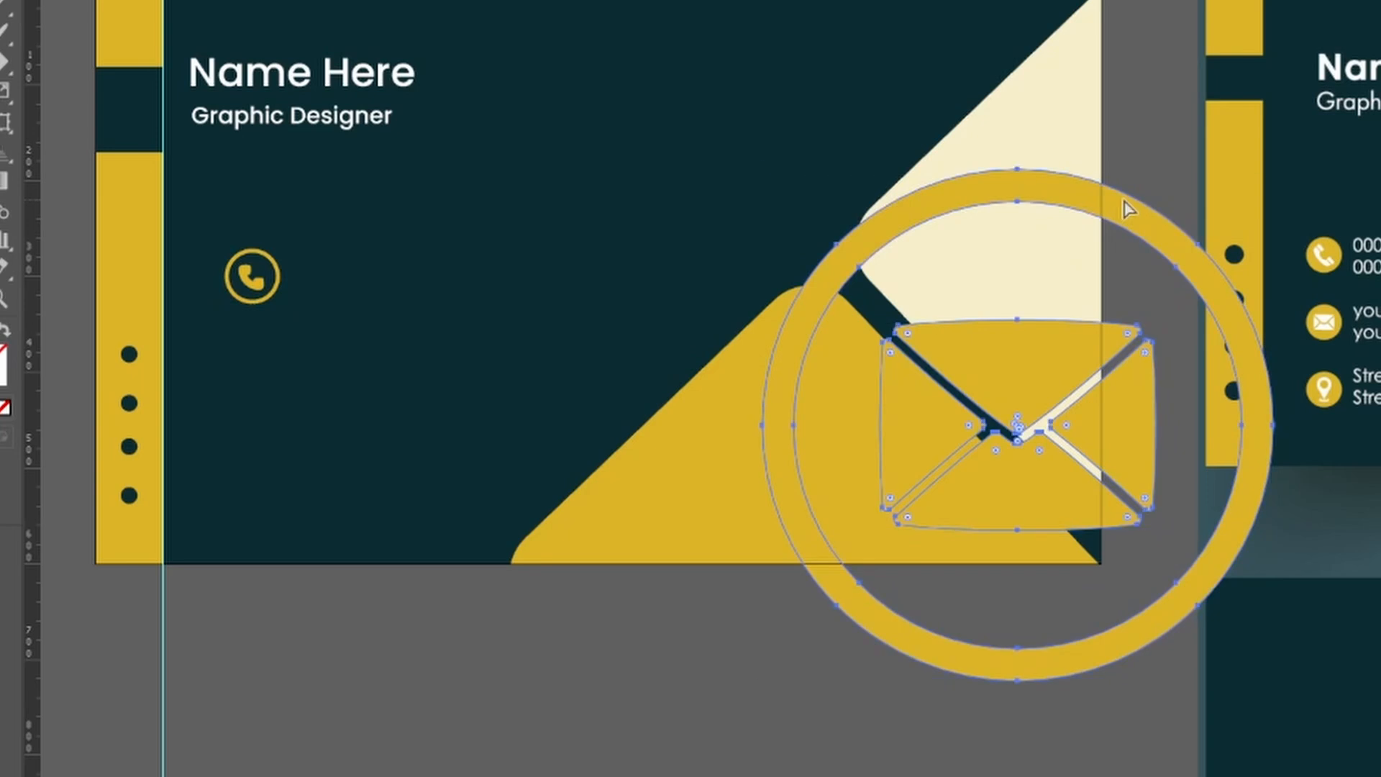
left_click_drag(1067, 173, 411, 270)
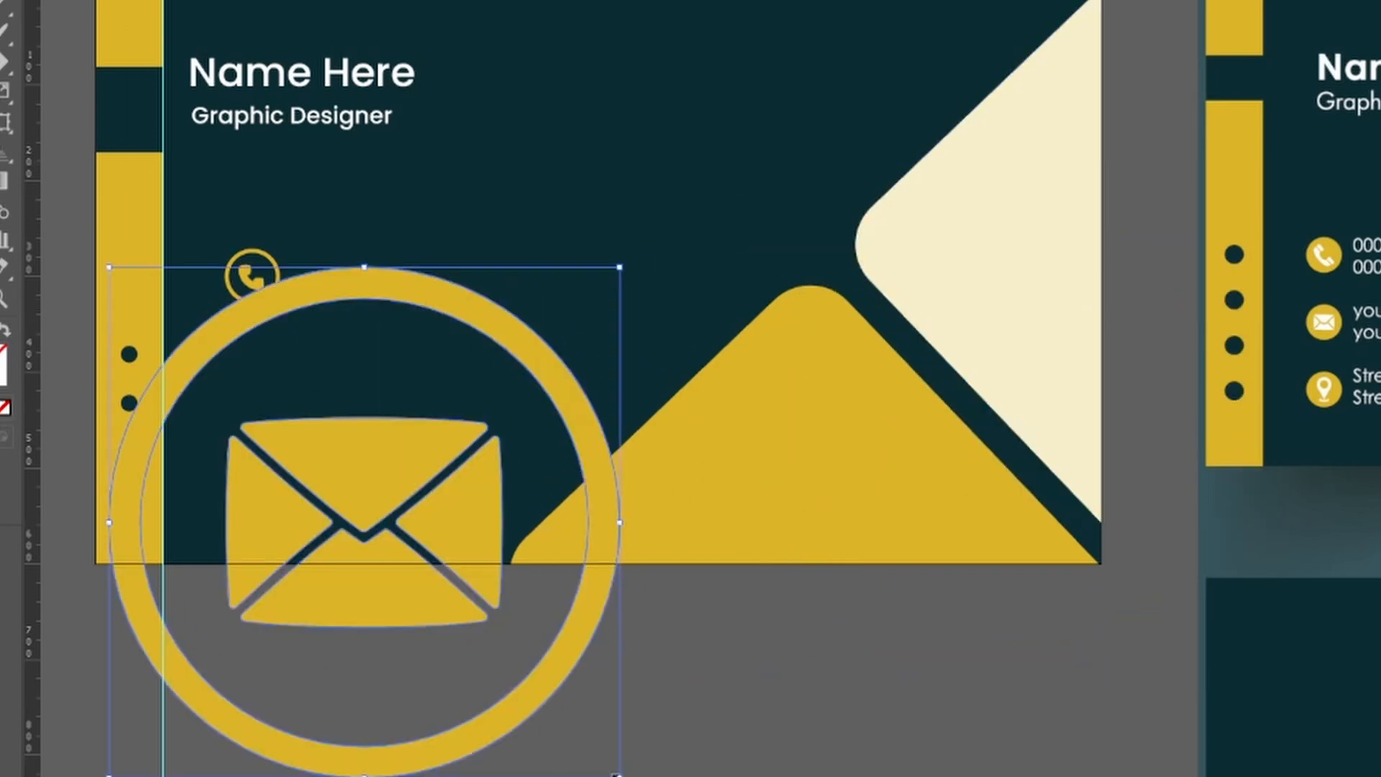
left_click_drag(617, 776, 253, 346)
left_click_drag(250, 348, 280, 383)
left_click_drag(257, 368, 280, 383)
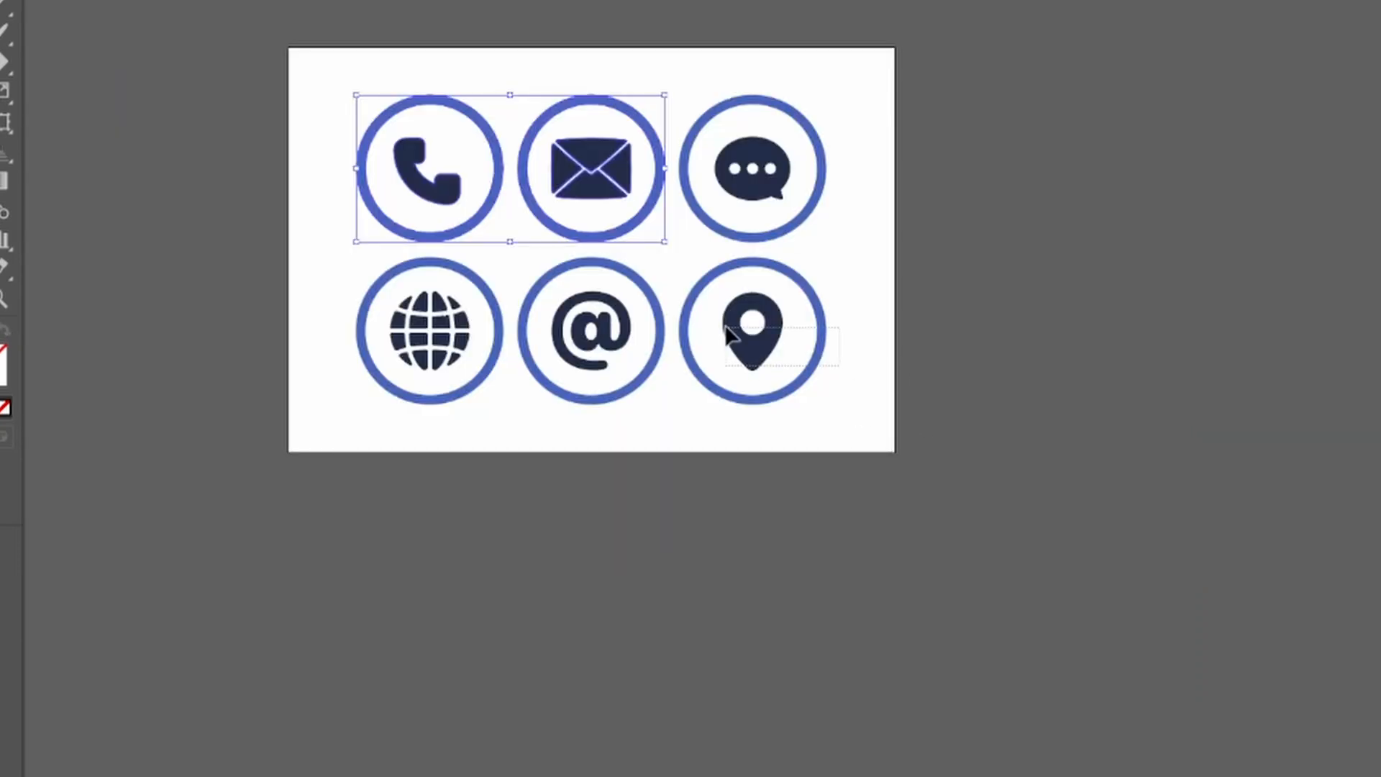
- Copy the ringed location pin icon from the icon sheet into the card document and fill it with the card's yellow
left_click(729, 333)
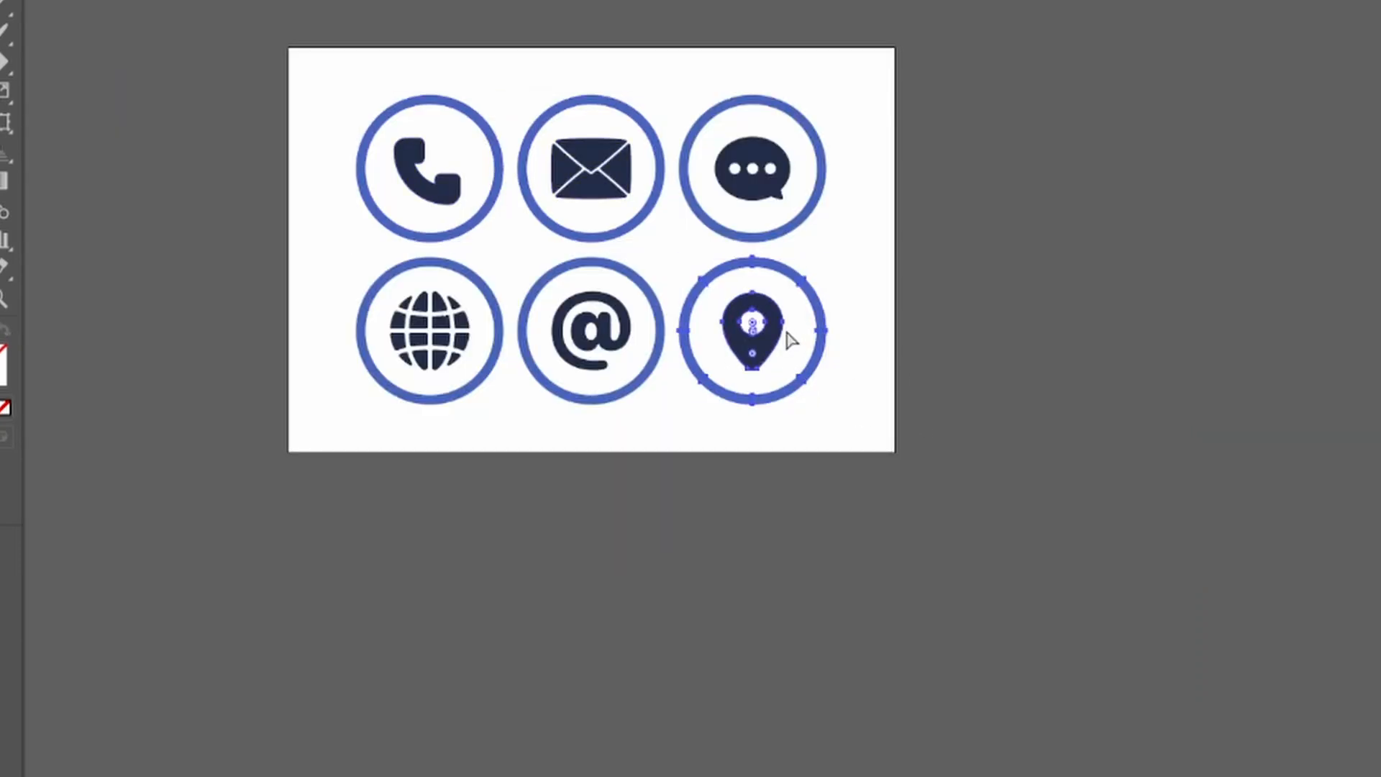
key("ctrl+c")
left_click(378, 5)
left_click(339, 656)
key("ctrl+v")
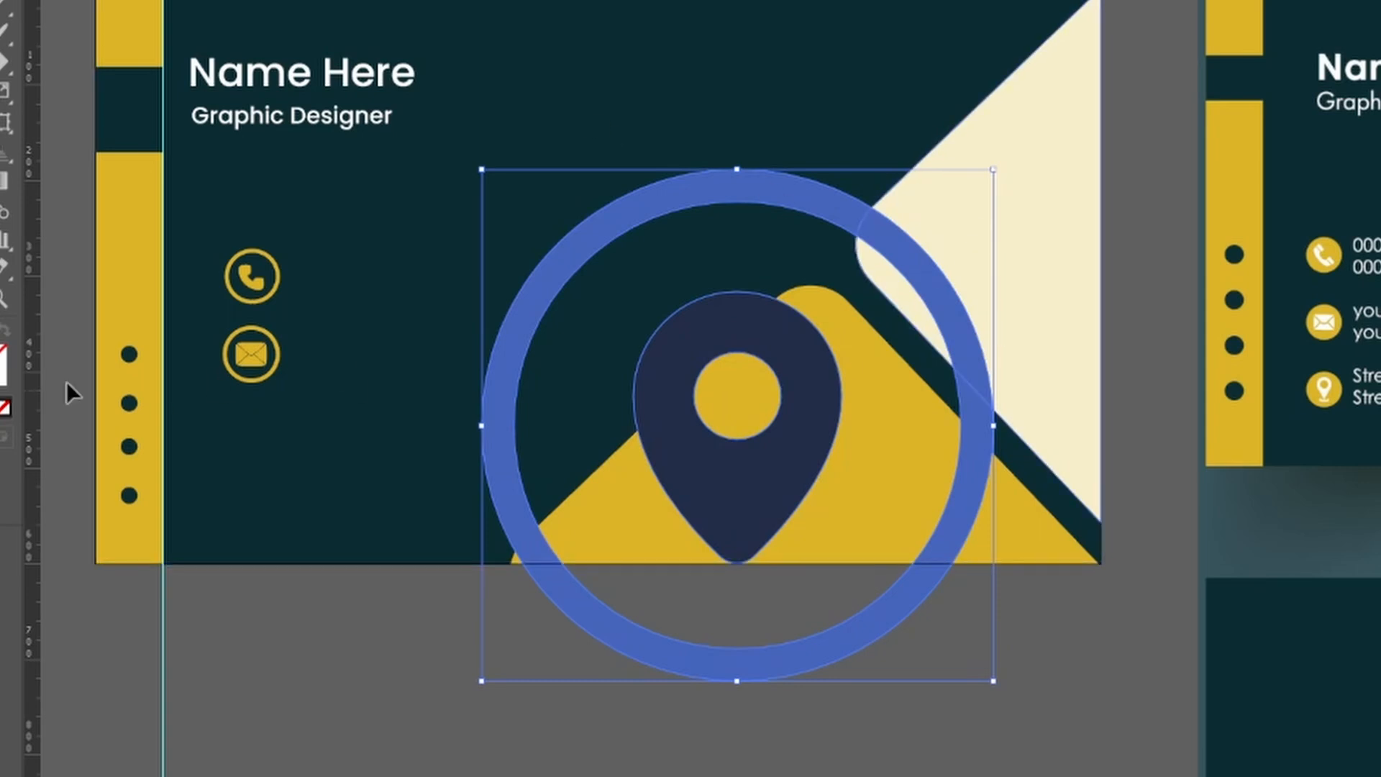
key("i")
left_click(792, 289)
key("v")
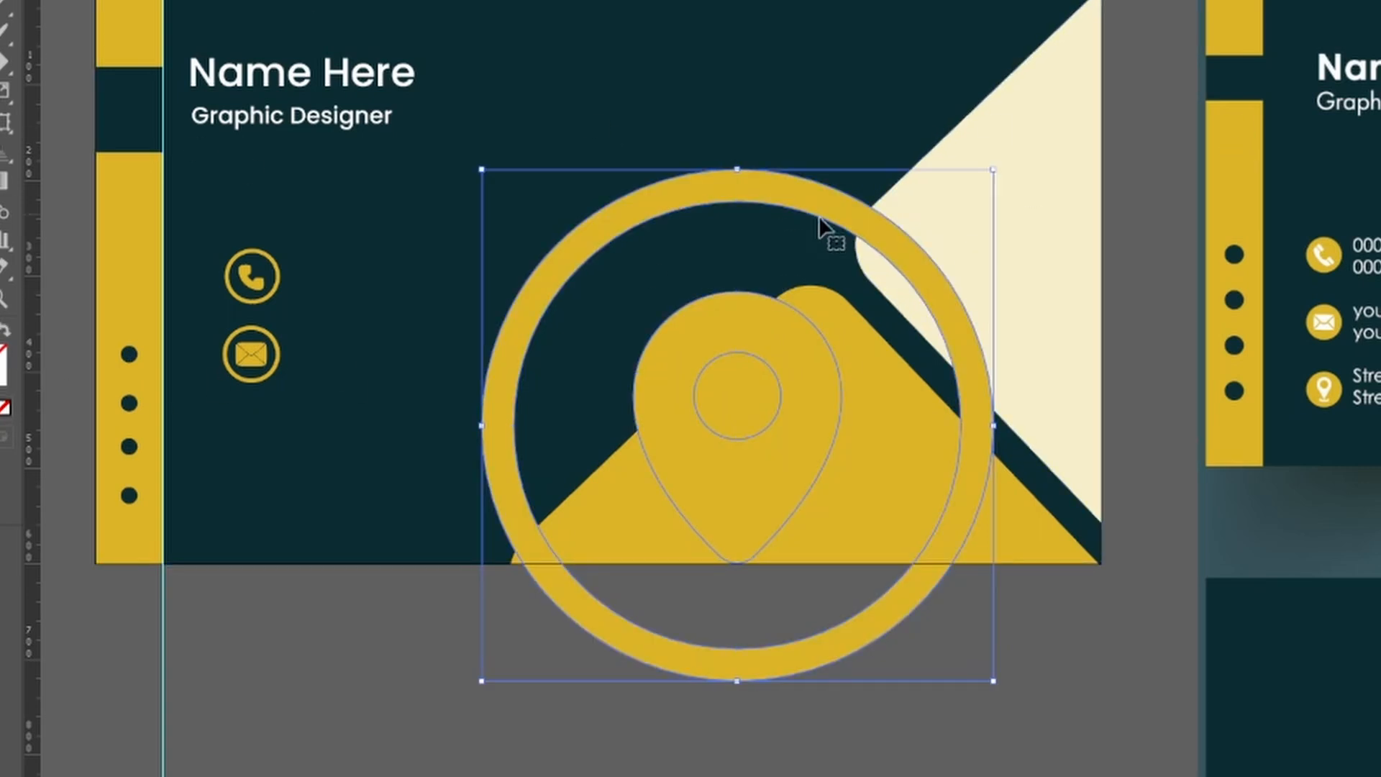
- Try to scale down the location pin icon in place and move it off the yellow triangle
left_click(994, 173, "shift")
left_click(555, 639)
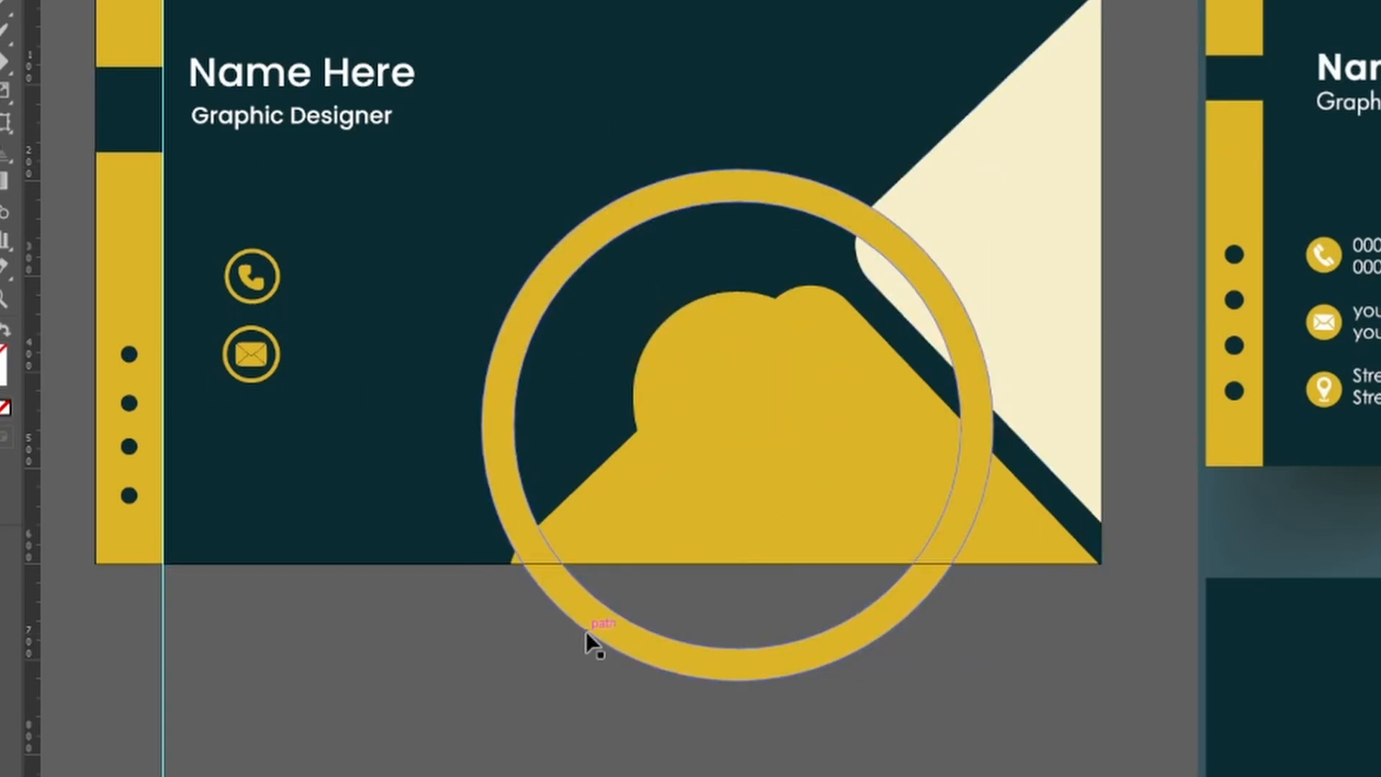
left_click(587, 632)
left_click_drag(994, 170, 780, 351)
left_click(778, 350)
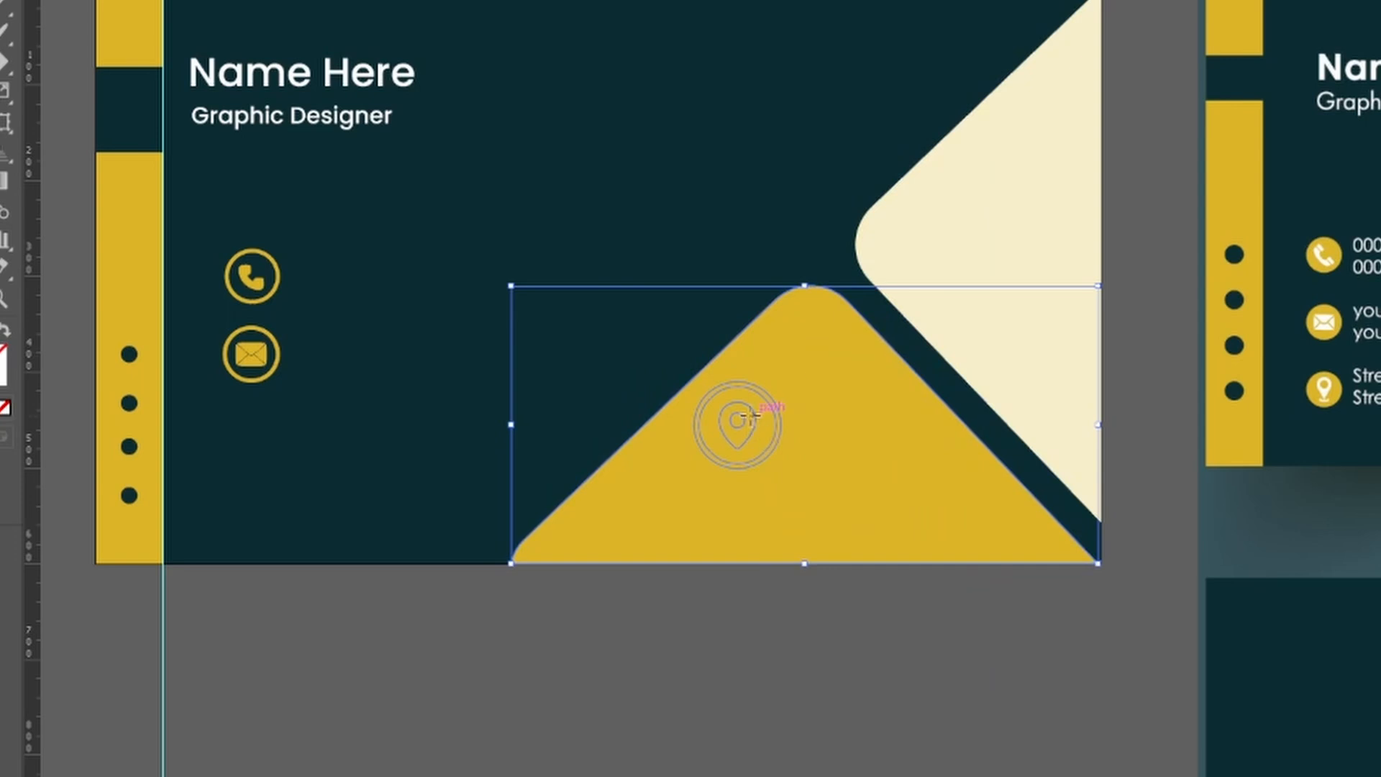
left_click_drag(750, 415, 534, 412)
key("ctrl+z")
left_click(661, 698)
double_click(738, 411)
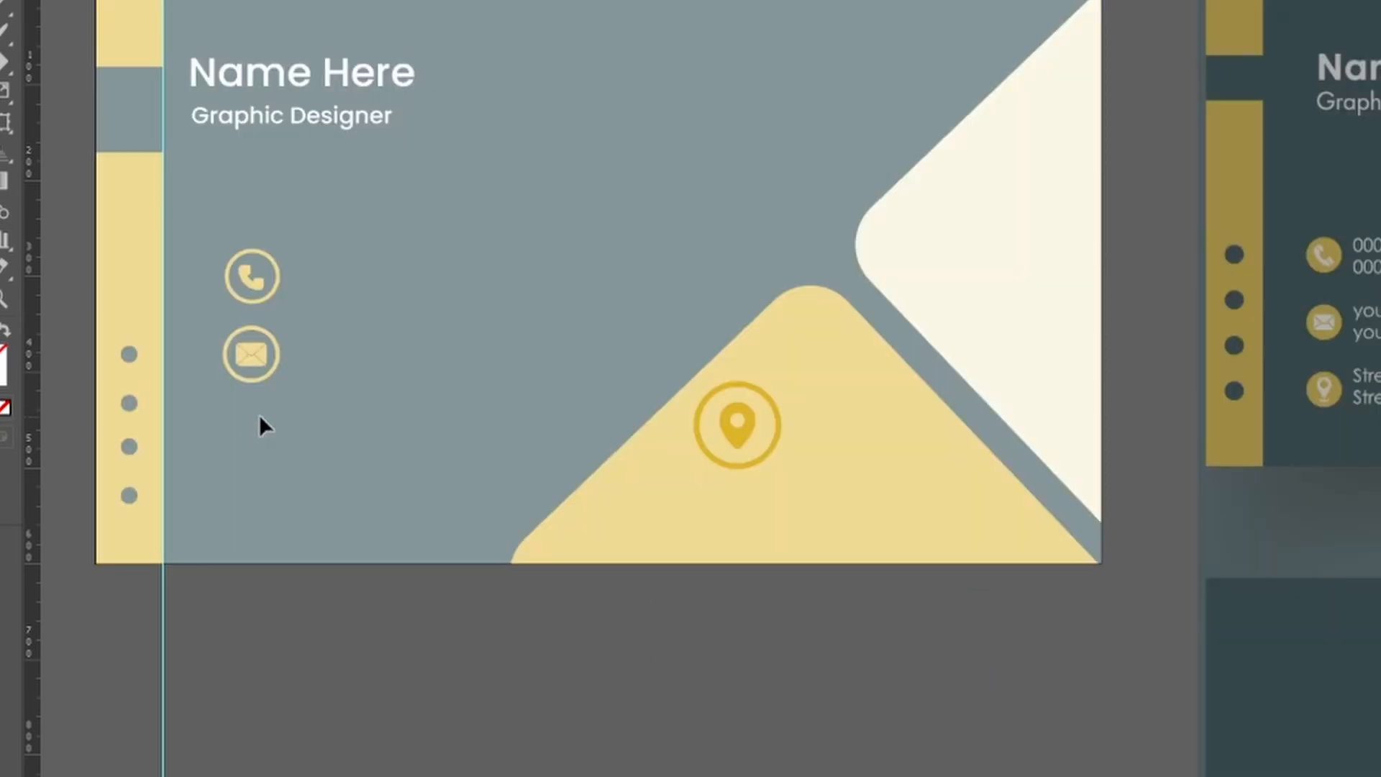
left_click_drag(737, 425, 276, 428)
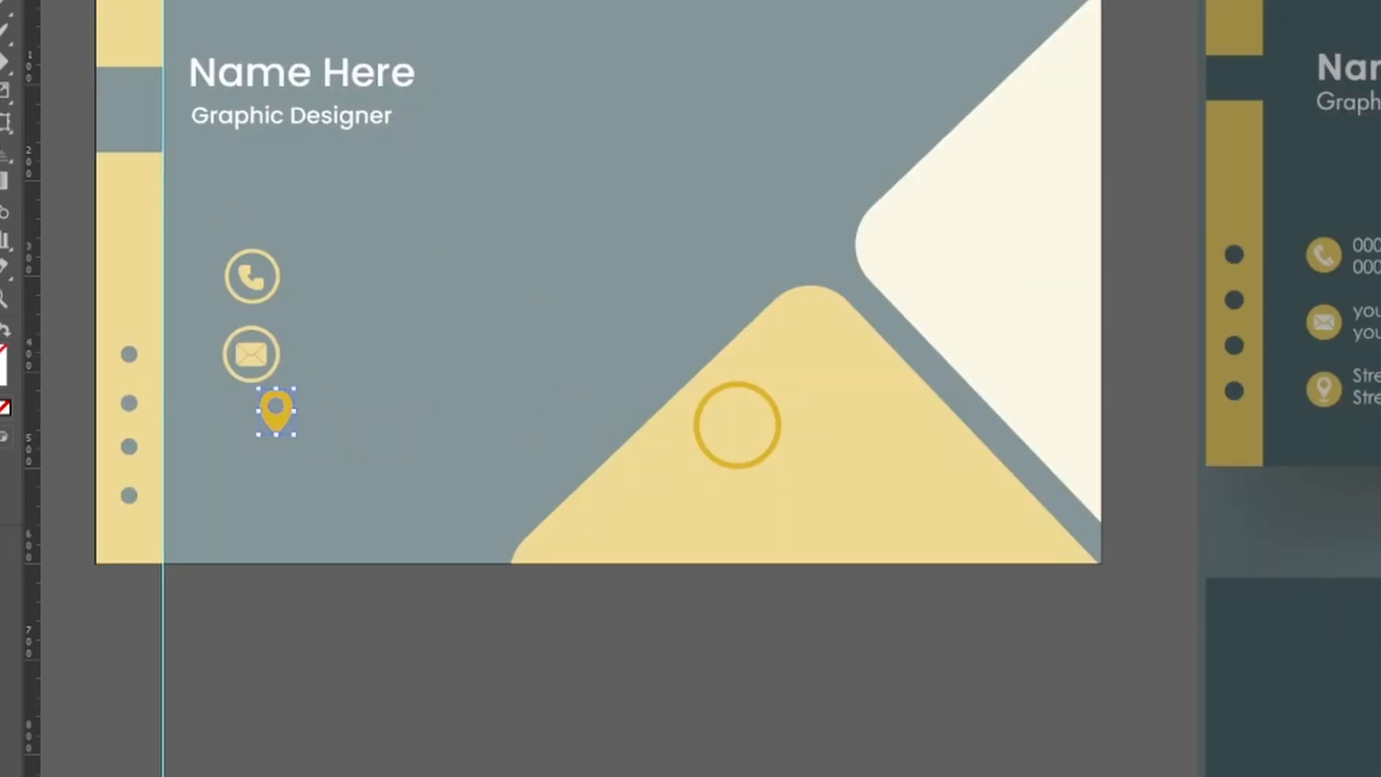
key("Escape")
key("ctrl+z")
key("ctrl+z")
key("ctrl+z")
key("ctrl+z")
- Move the location pin icon off the triangle, scale it to match the other icons and place it below the envelope
left_click_drag(647, 415, 290, 513)
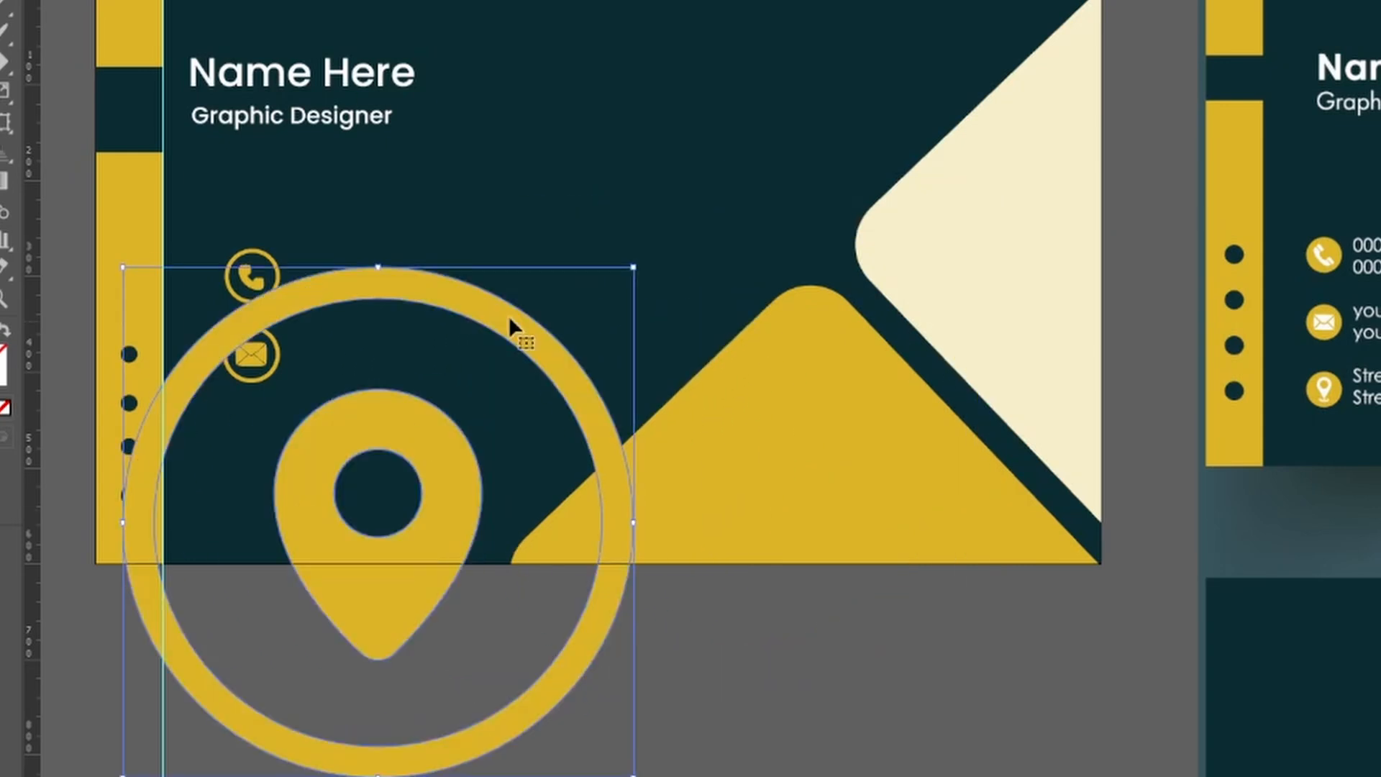
left_click_drag(633, 268, 493, 502)
left_click_drag(377, 523, 248, 442)
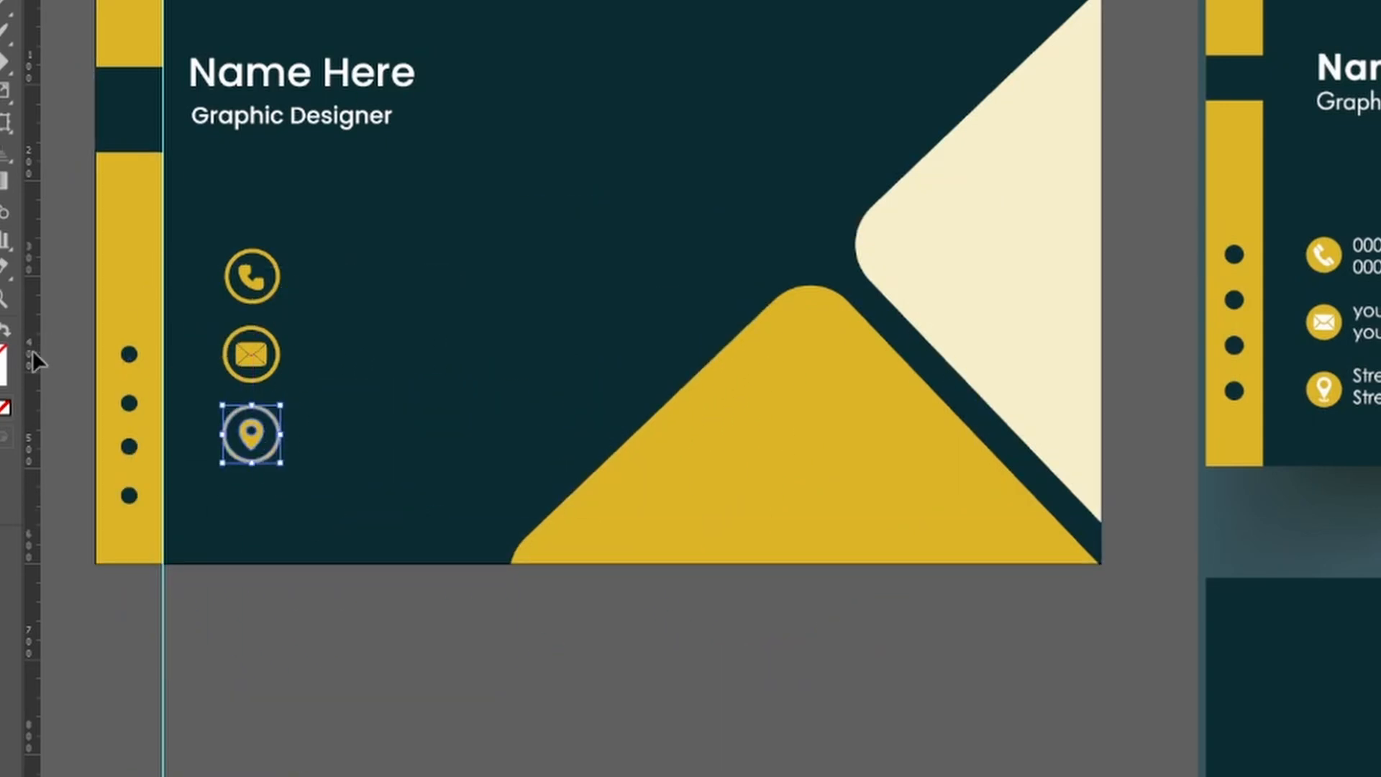
- Place two vertical guides along the left and right edges of the location pin's ring
left_click_drag(226, 376, 226, 376)
scroll(322, 365, "left", 1)
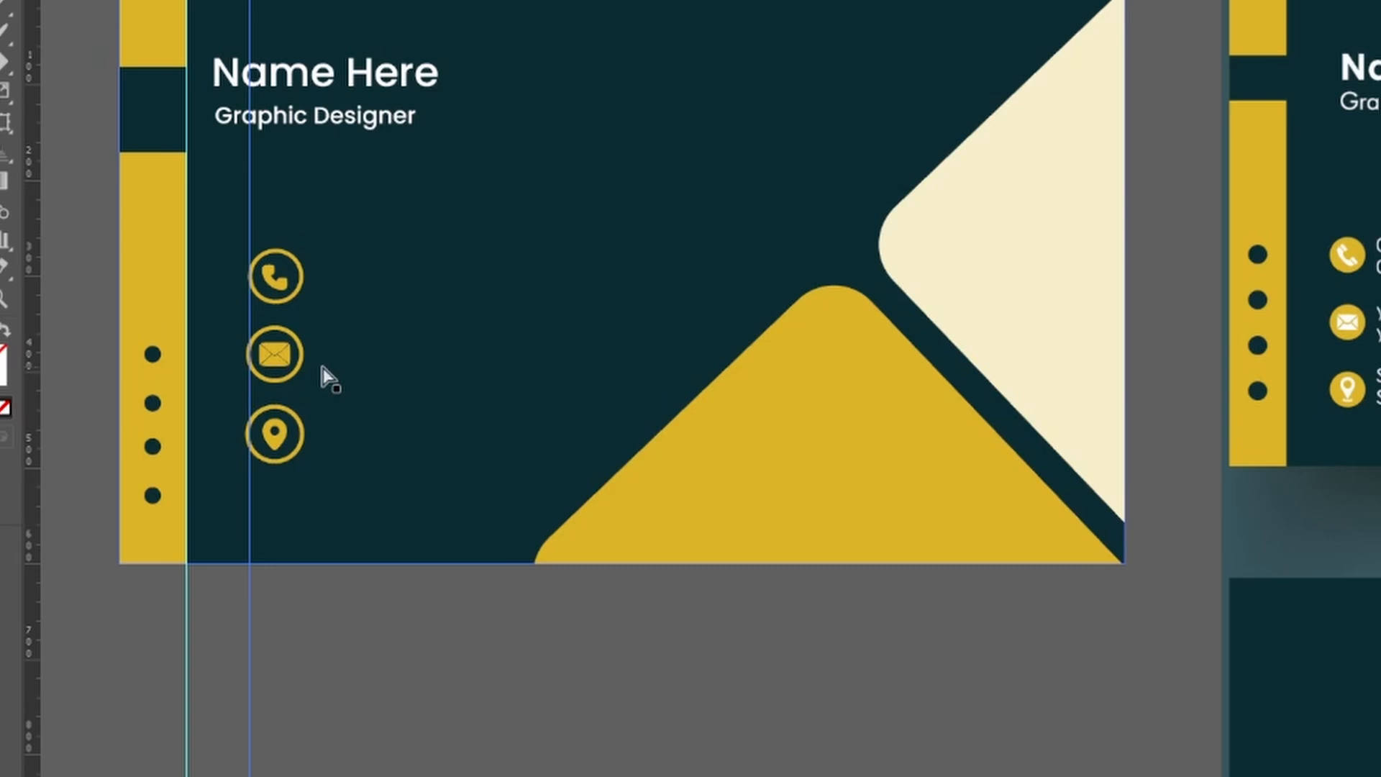
key("ctrl+equal")
key("ctrl+equal")
scroll(321, 365, "left", 4)
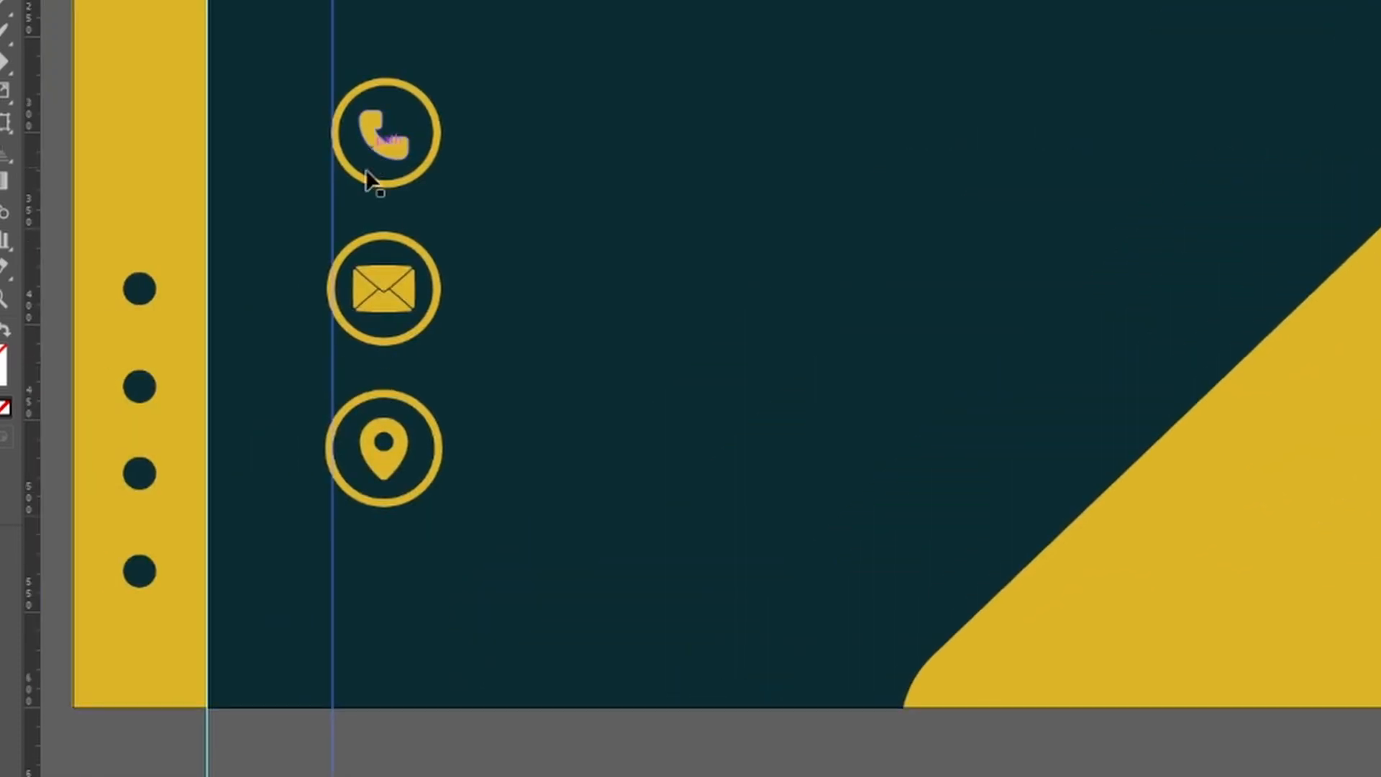
left_click_drag(324, 329, 327, 334)
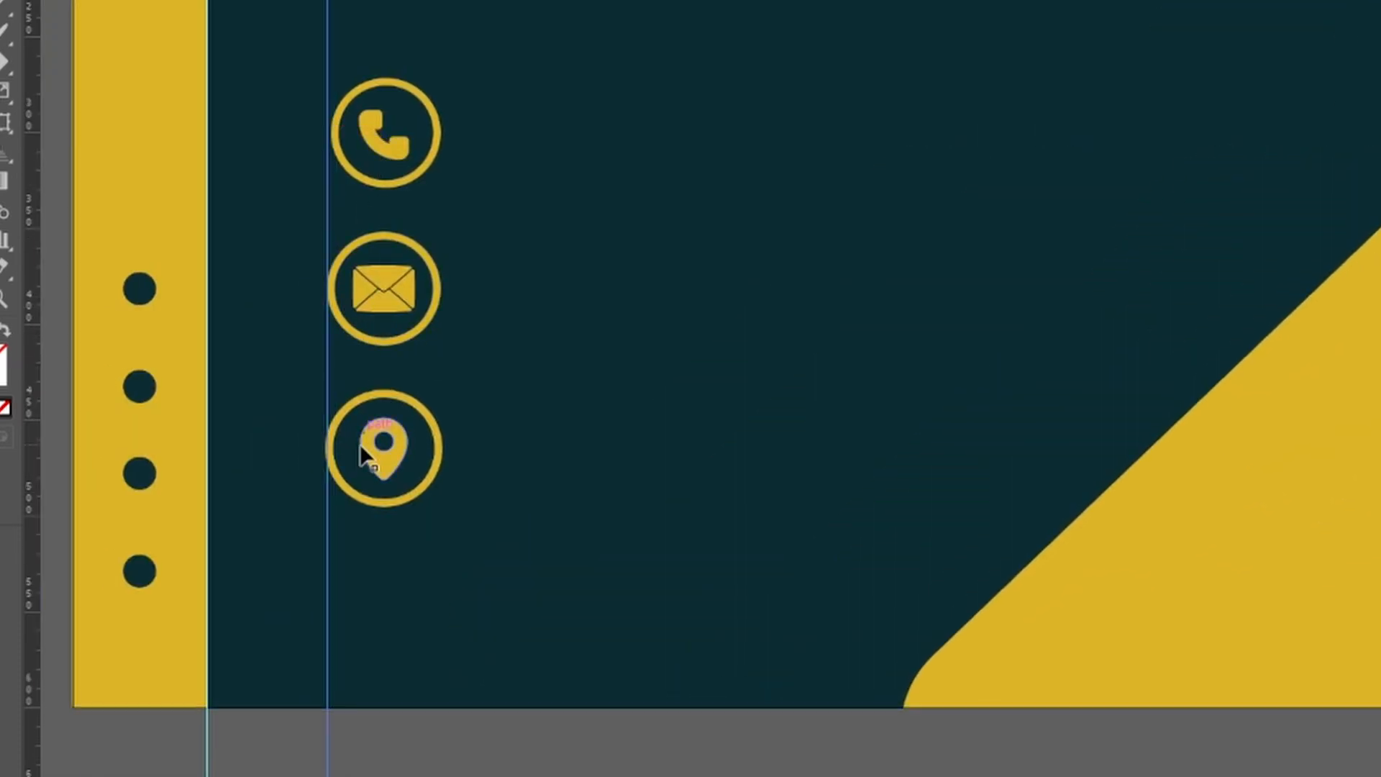
left_click(377, 454)
left_click_drag(441, 392, 442, 393)
left_click_drag(36, 527, 442, 447)
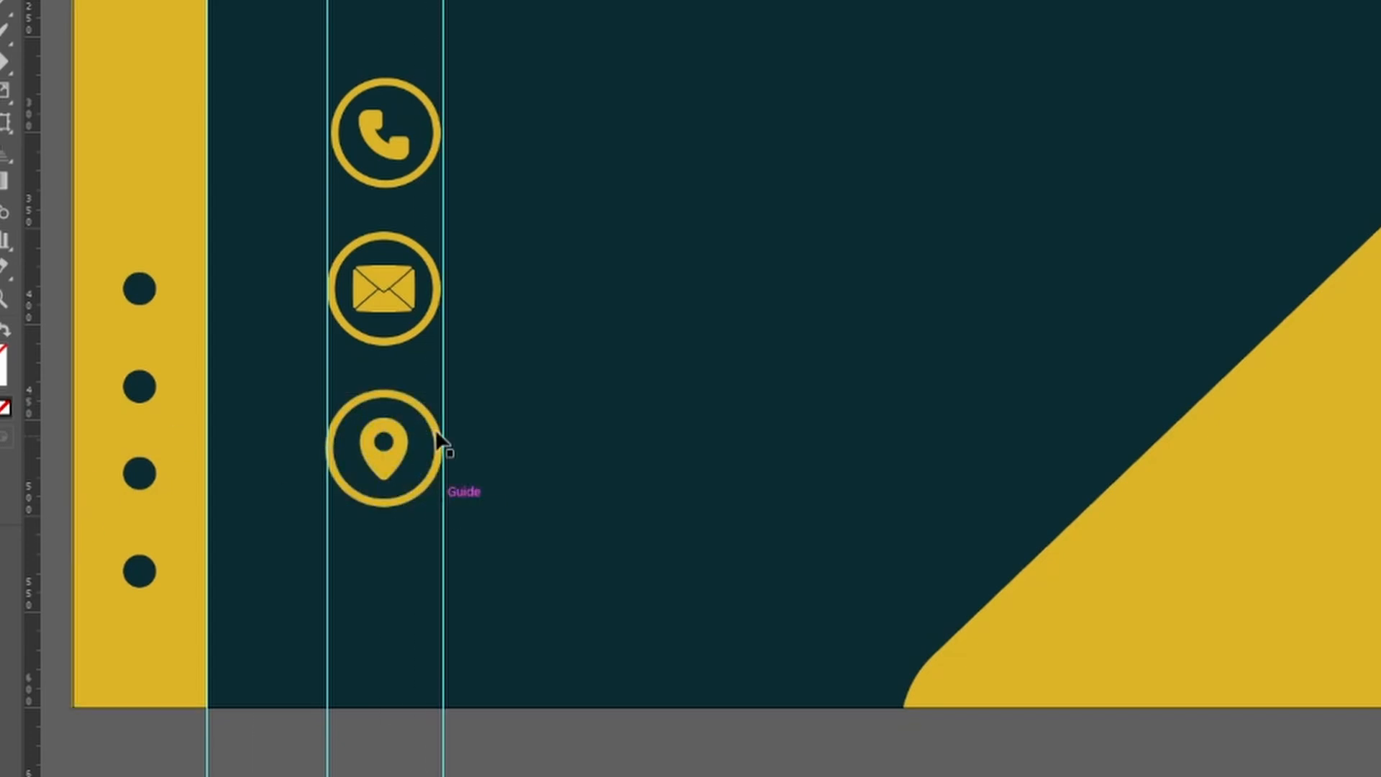
- Align the phone, envelope and location pin icons to a common vertical centre line between the two guides
left_click(400, 338)
left_click(401, 177, "shift")
left_click(402, 495, "shift")
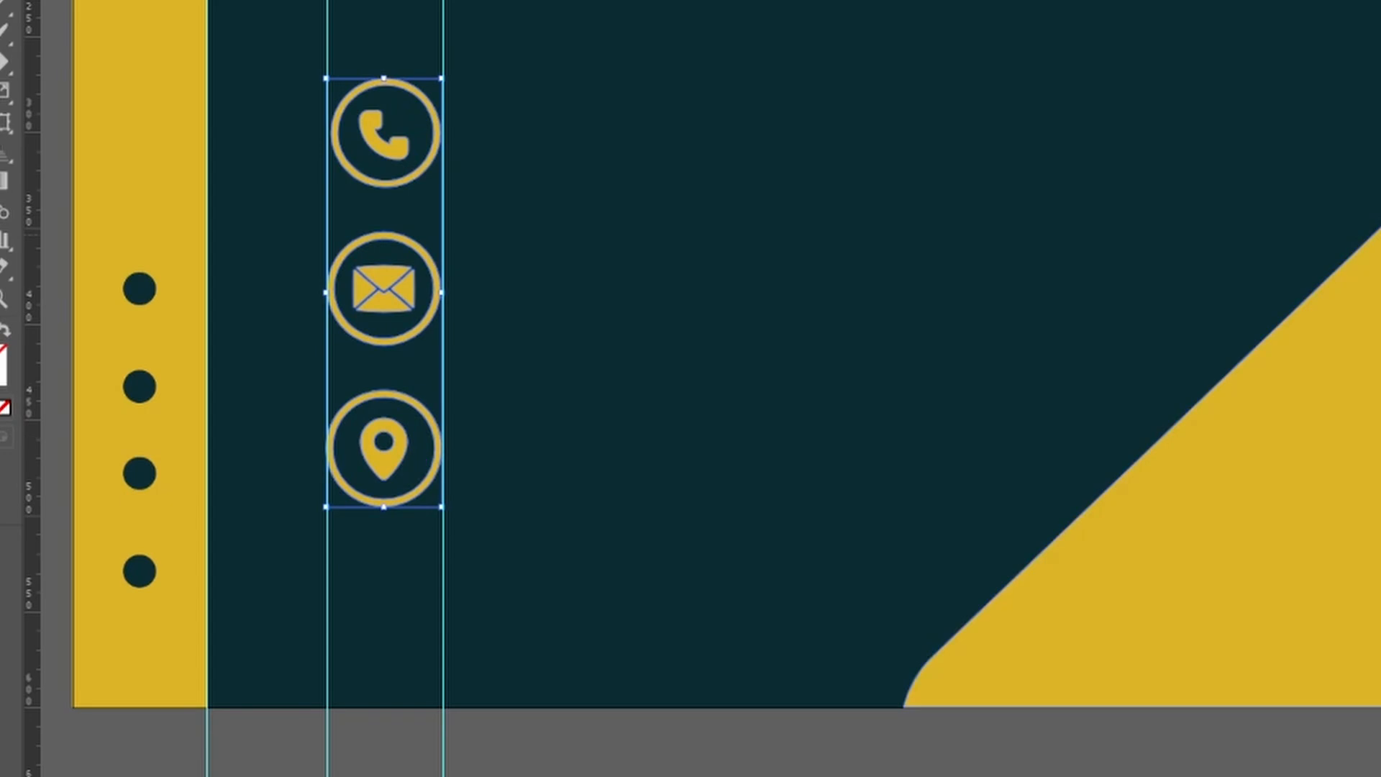
key("ctrl+z")
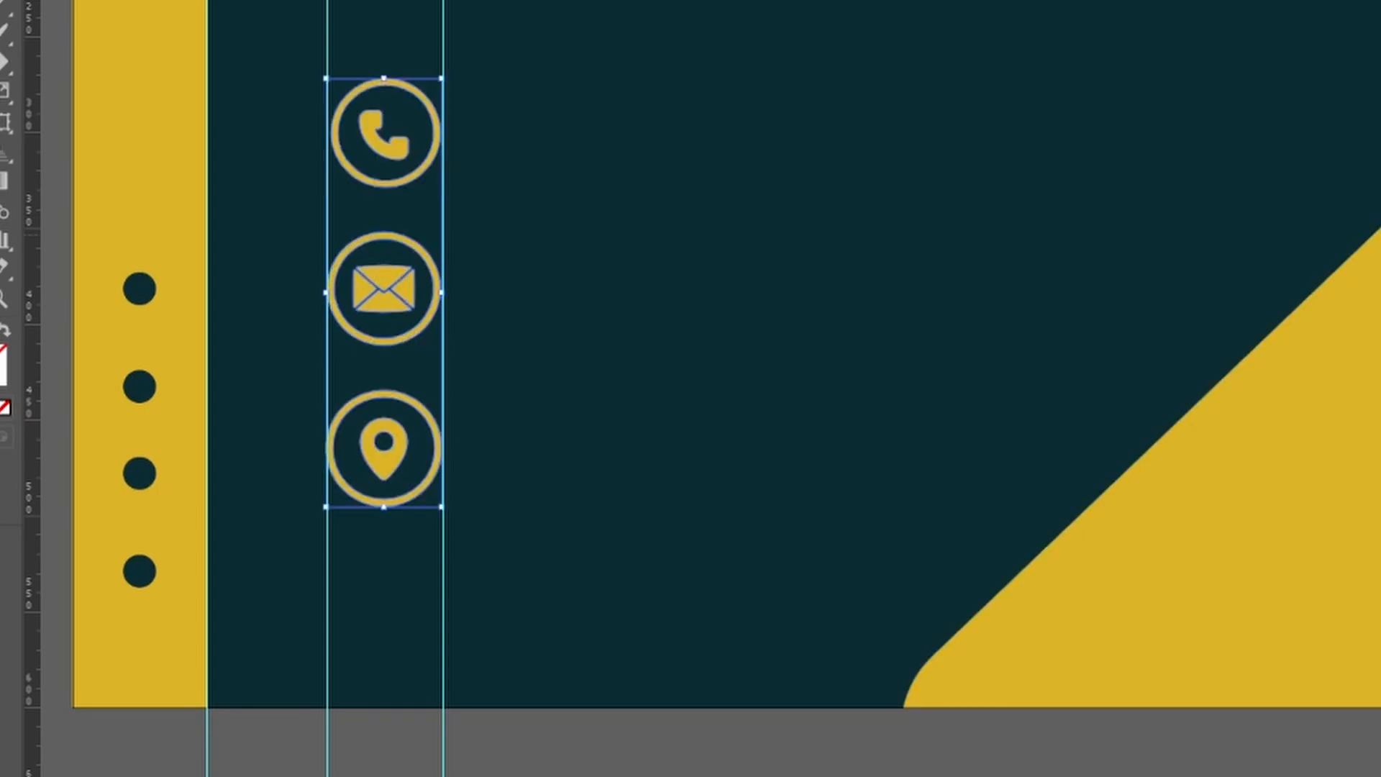
left_click(511, 734)
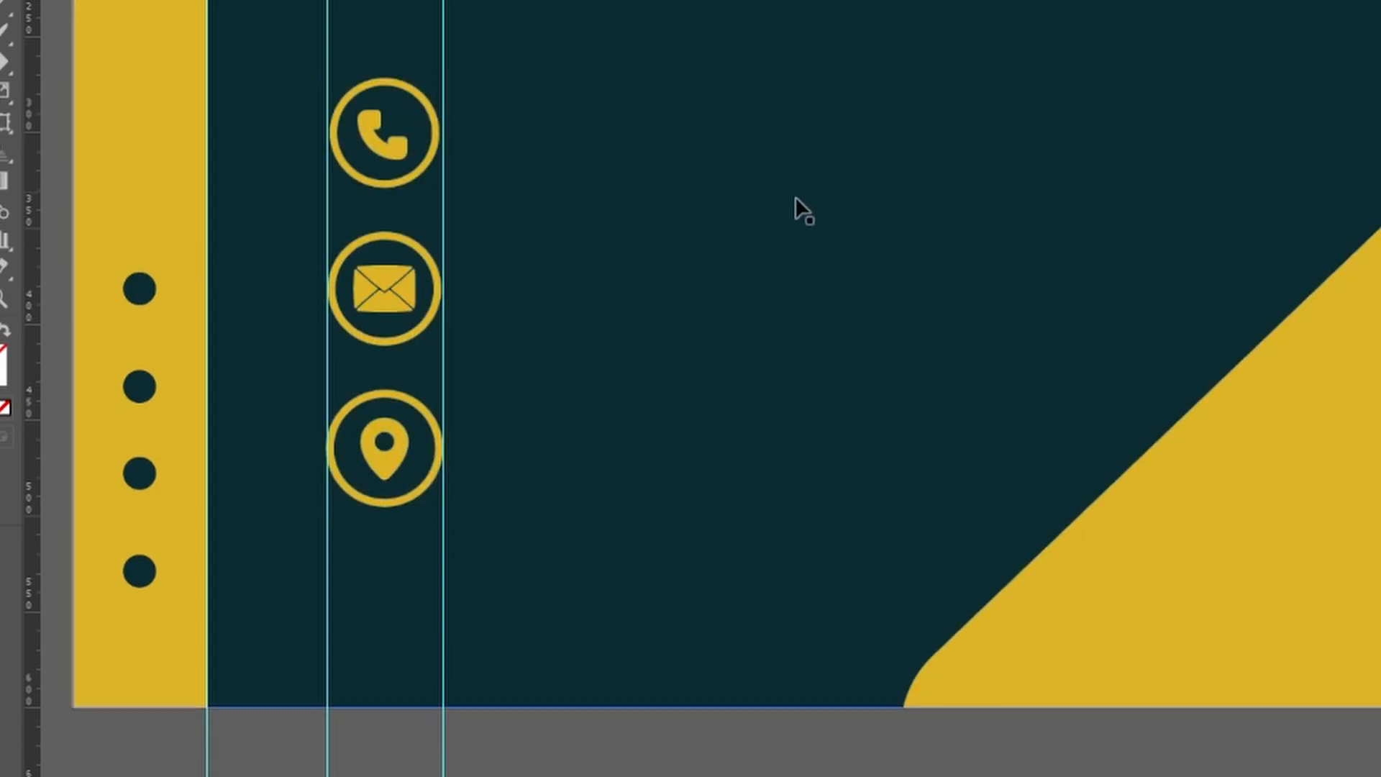
- Add a white "Lorem ipsum" placeholder text line and position it just to the right of the phone icon
key("ctrl+minus")
scroll(796, 278, "right", 9)
scroll(765, 264, "left", 9)
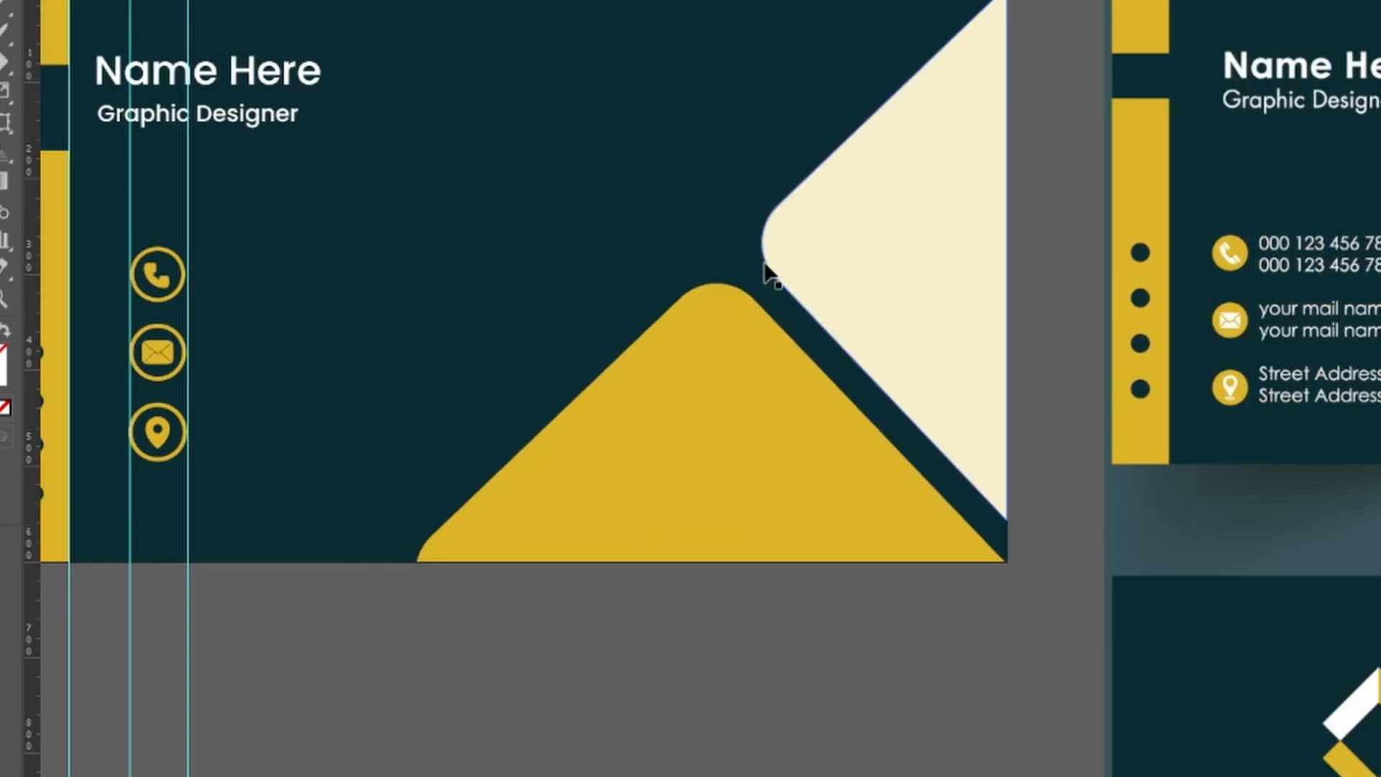
left_click(612, 284)
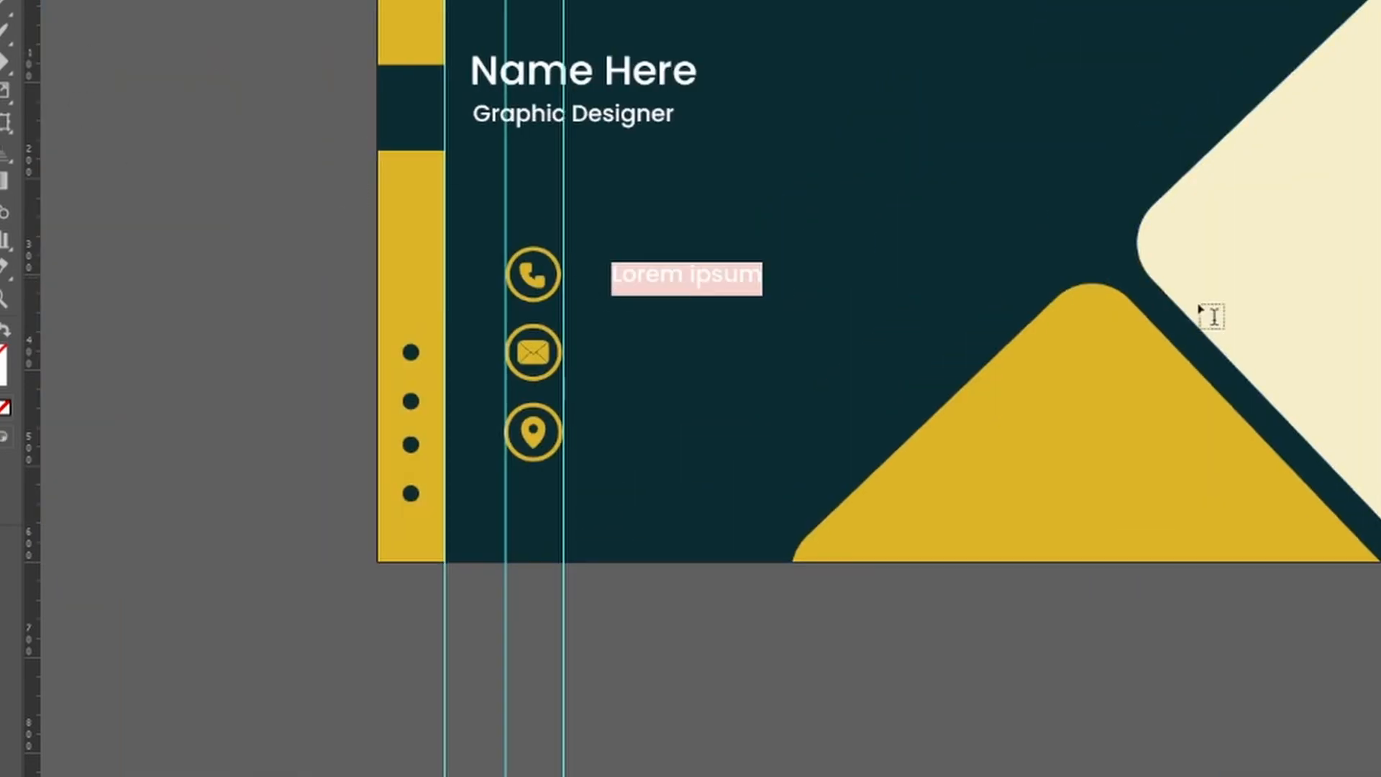
left_click(1377, 201)
left_click(1295, 250)
left_click(699, 655, "ctrl")
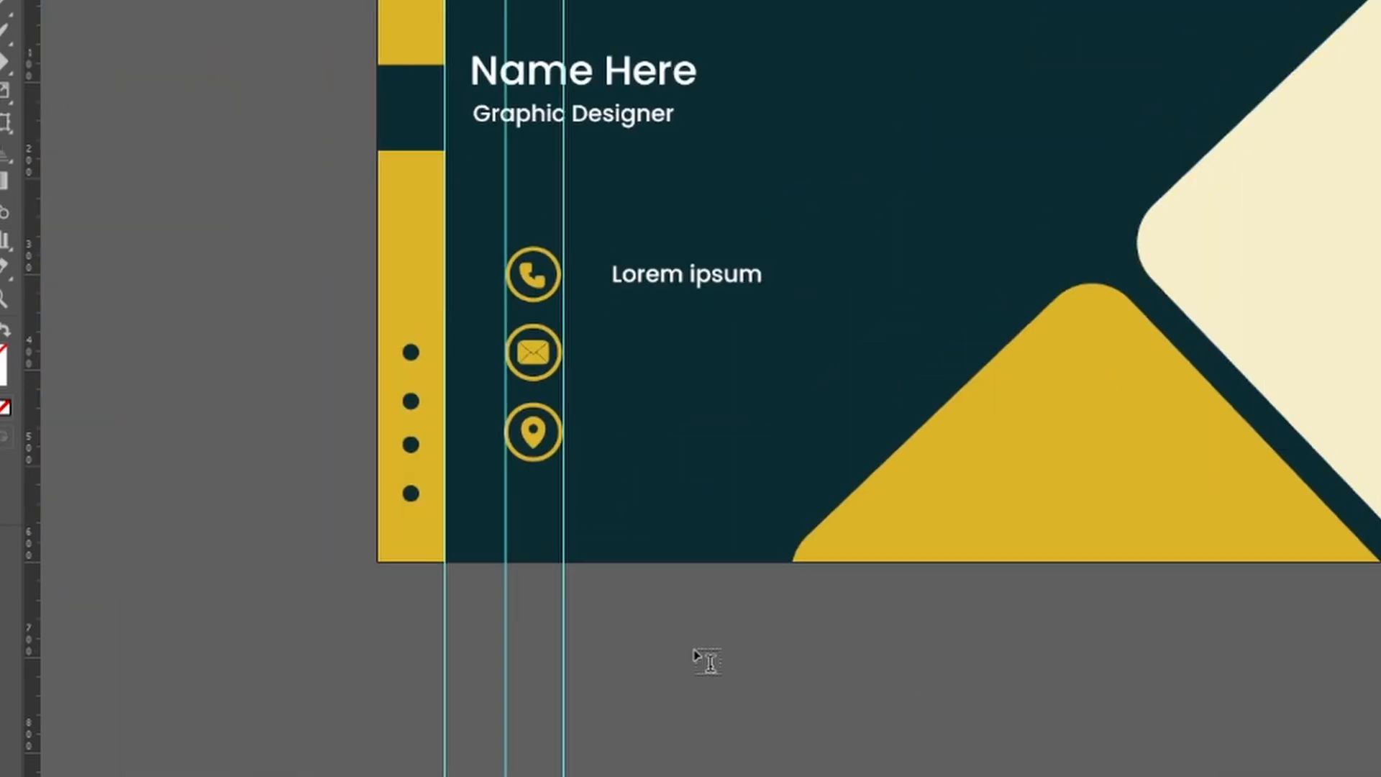
left_click_drag(657, 279, 620, 280)
- Replace the placeholder text beside the phone icon with the contact phone number, putting a space after its prefix
double_click(620, 280)
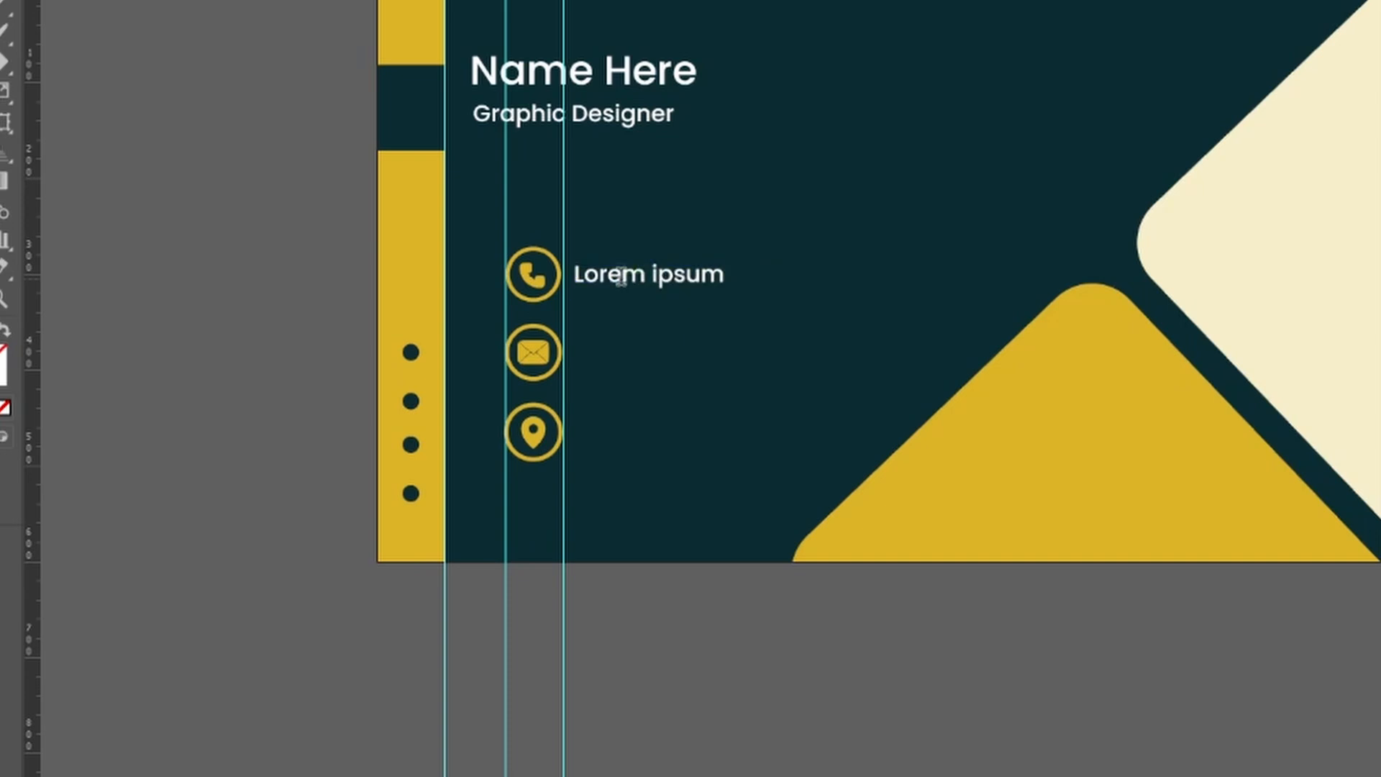
key("ctrl+a")
type("+")
type("888888")
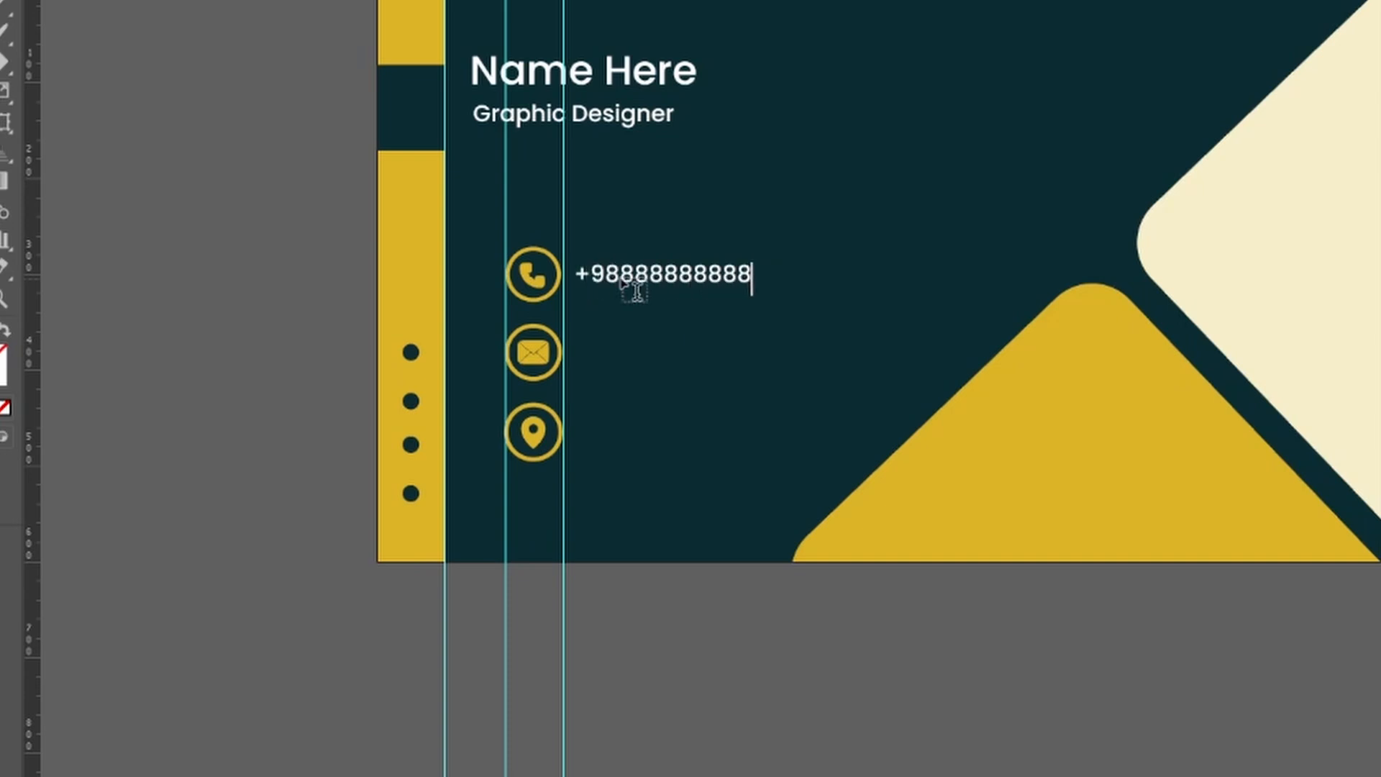
left_click(643, 277)
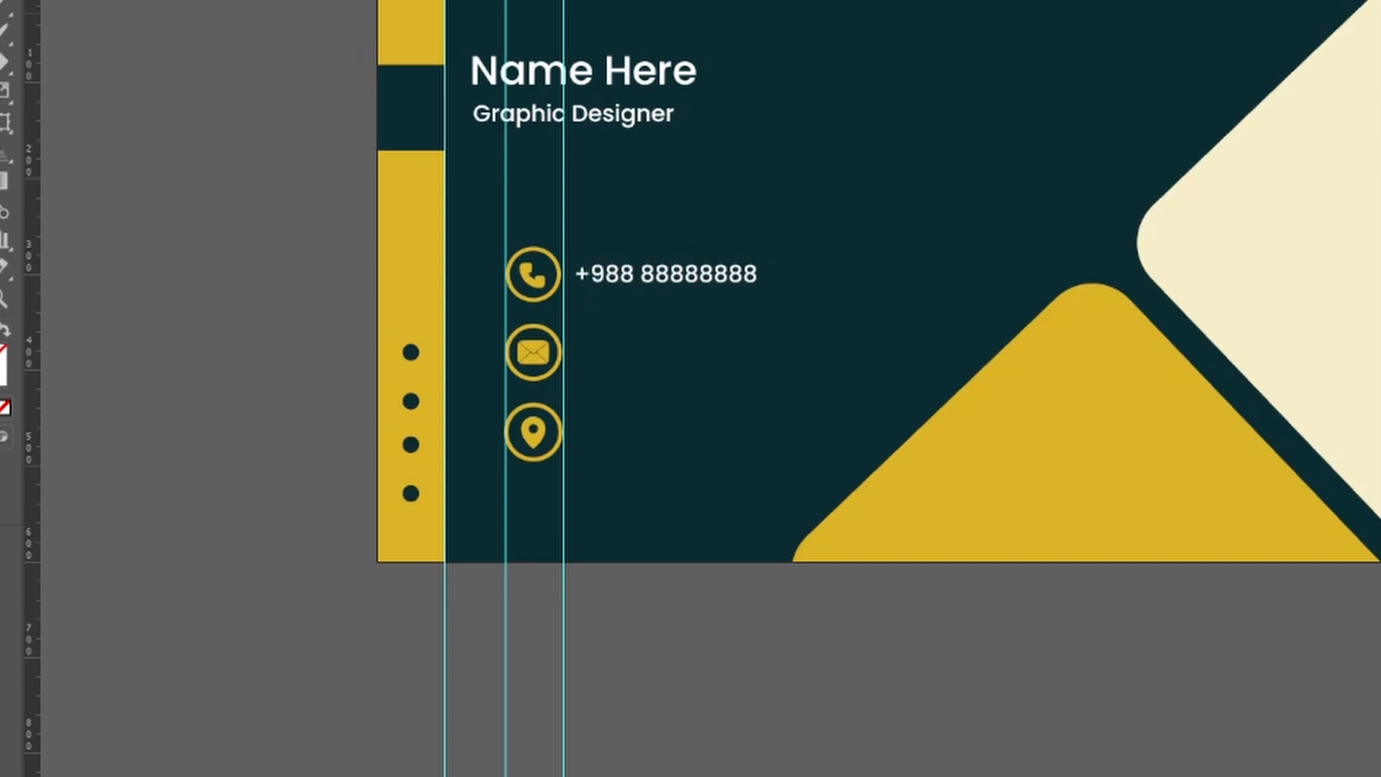
key("Escape")
- Copy the phone number line beside the envelope and location pin icons, and change the envelope's copy to the contact e-mail
left_click_drag(656, 280, 656, 354)
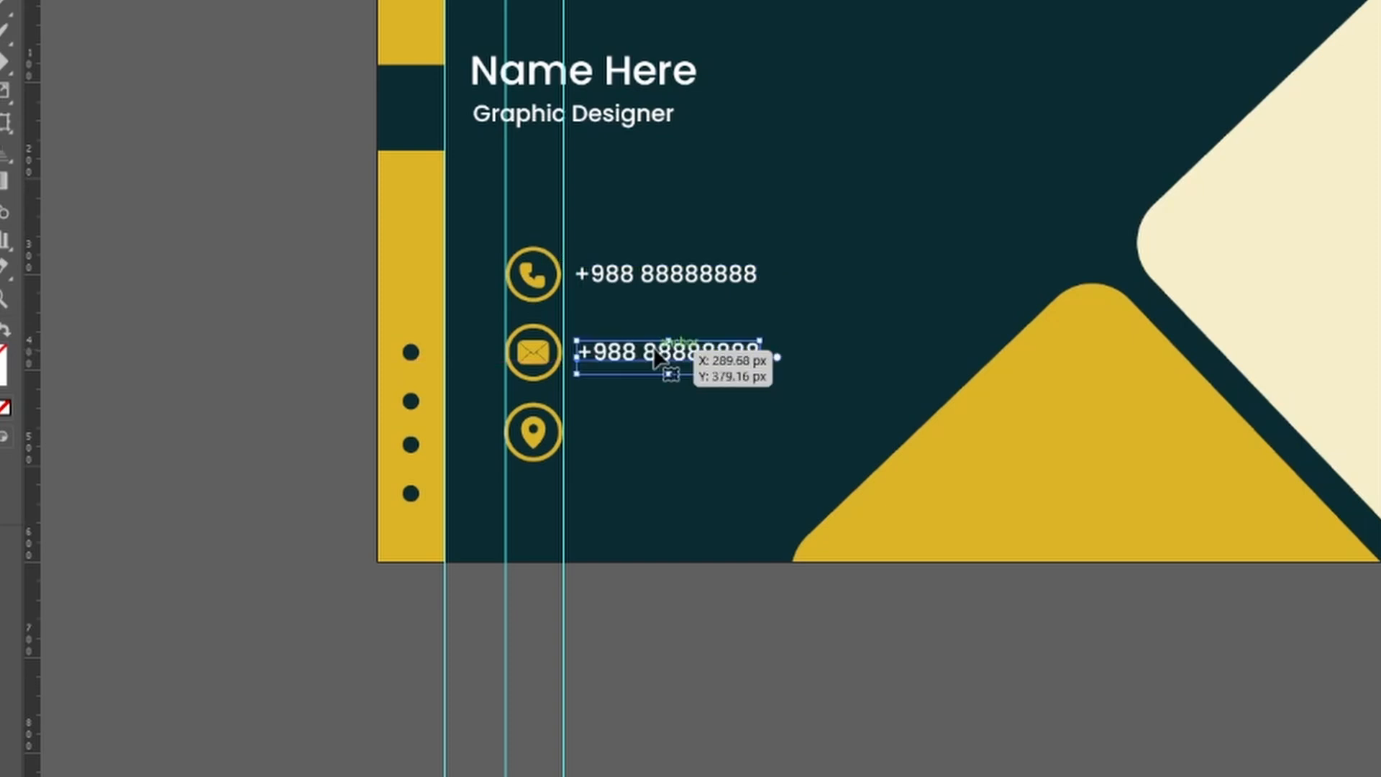
key("ctrl+d")
double_click(673, 362)
key("ctrl+a")
type("MAI")
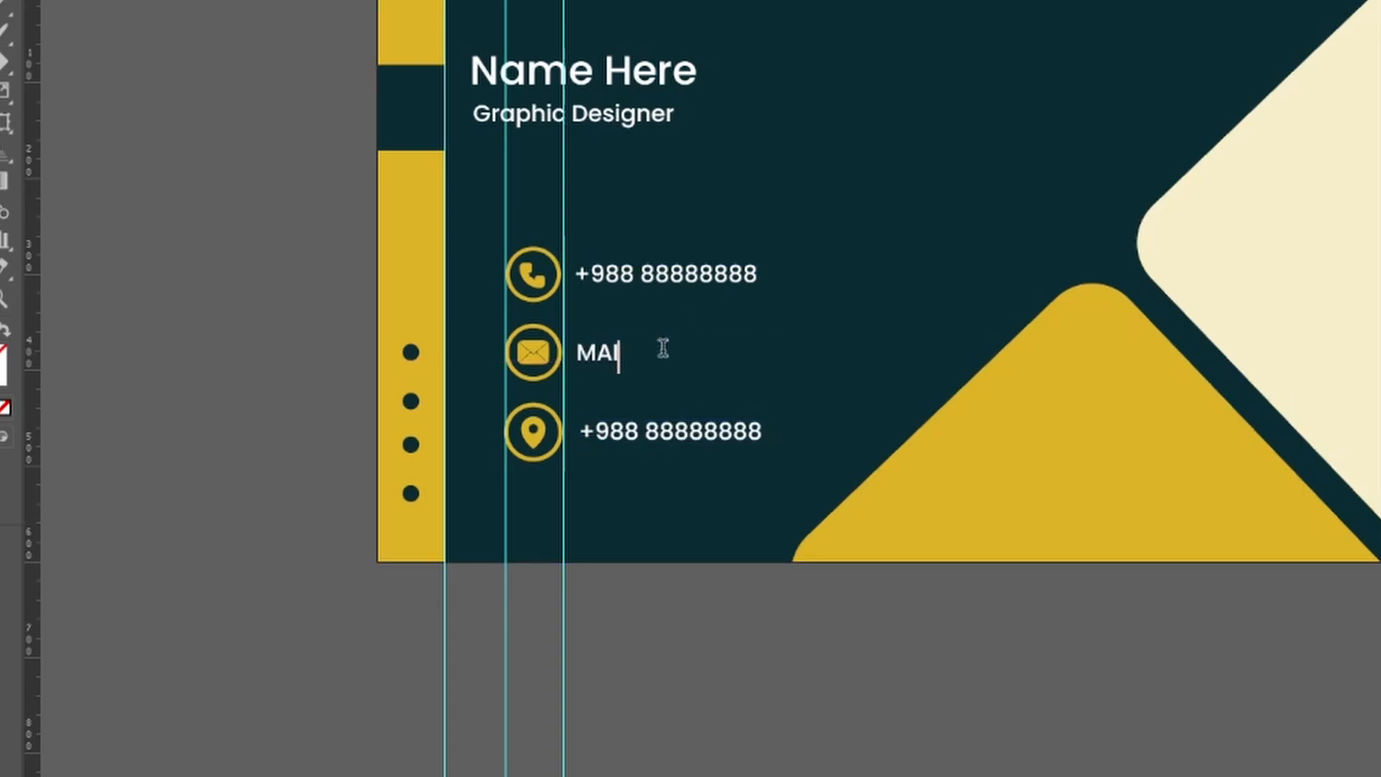
key("BackSpace")
key("BackSpace")
key("BackSpace")
key("Home")
key("Right")
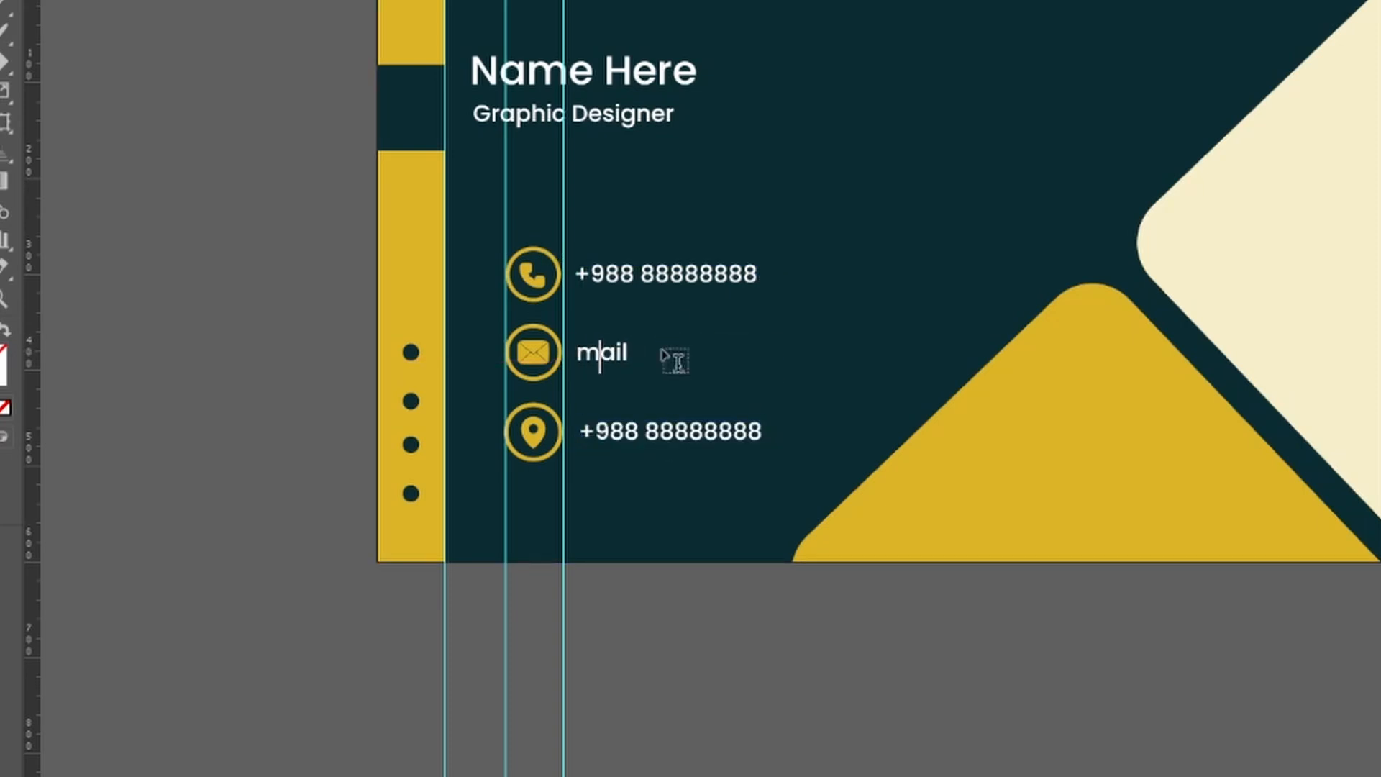
type("@gmail.com")
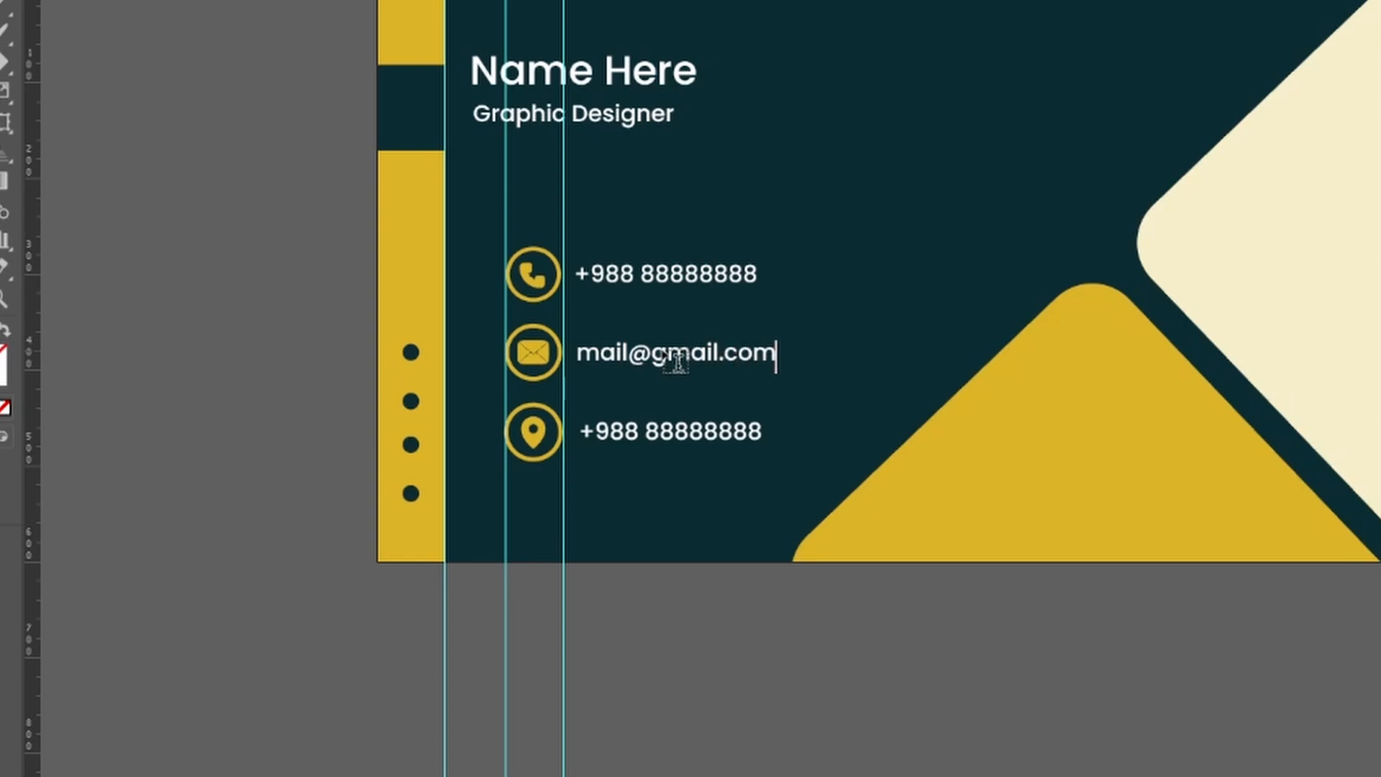
- Change the copied text line beside the location pin icon to "San Diego"
triple_click(645, 435)
type("San Diego")
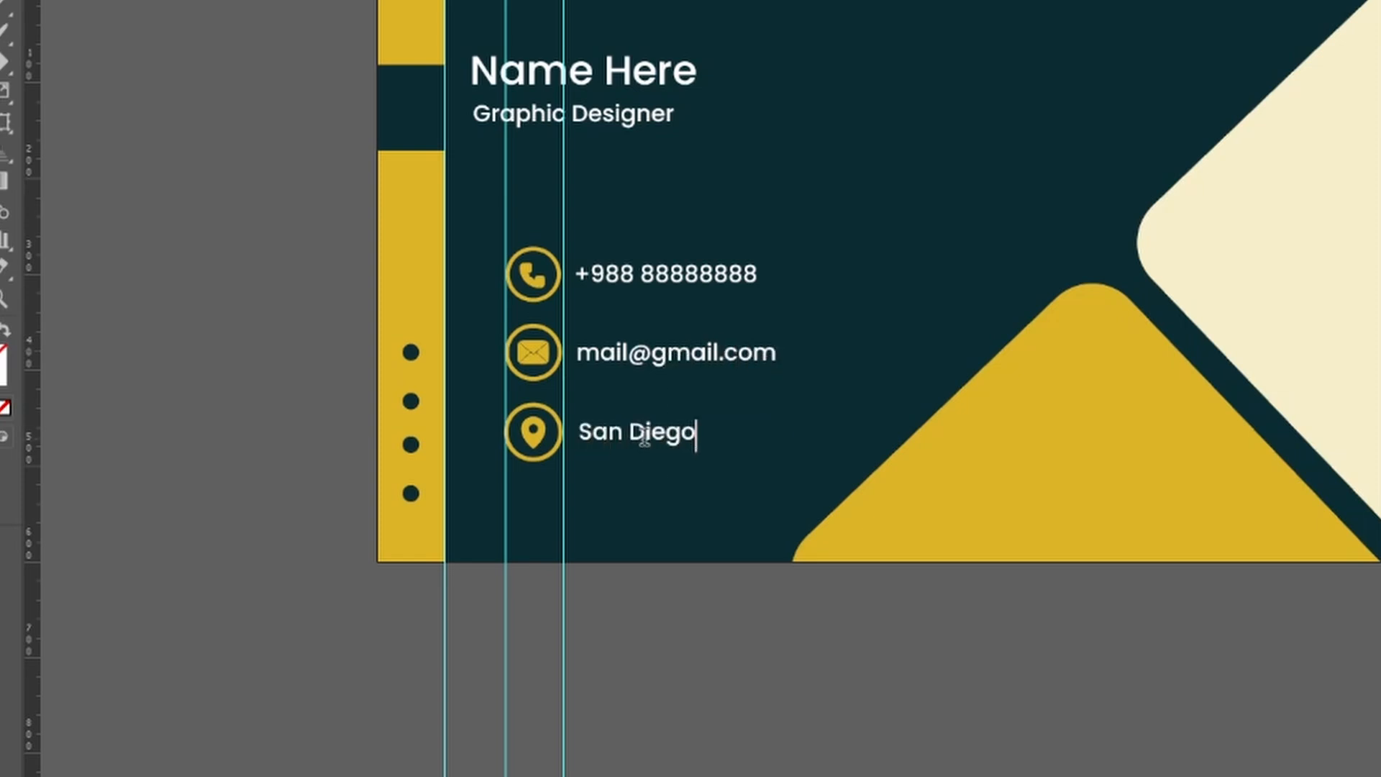
key("Escape")
- Copy the globe icon from the document holding the set of six circular icons
scroll(898, 482, "right", 5)
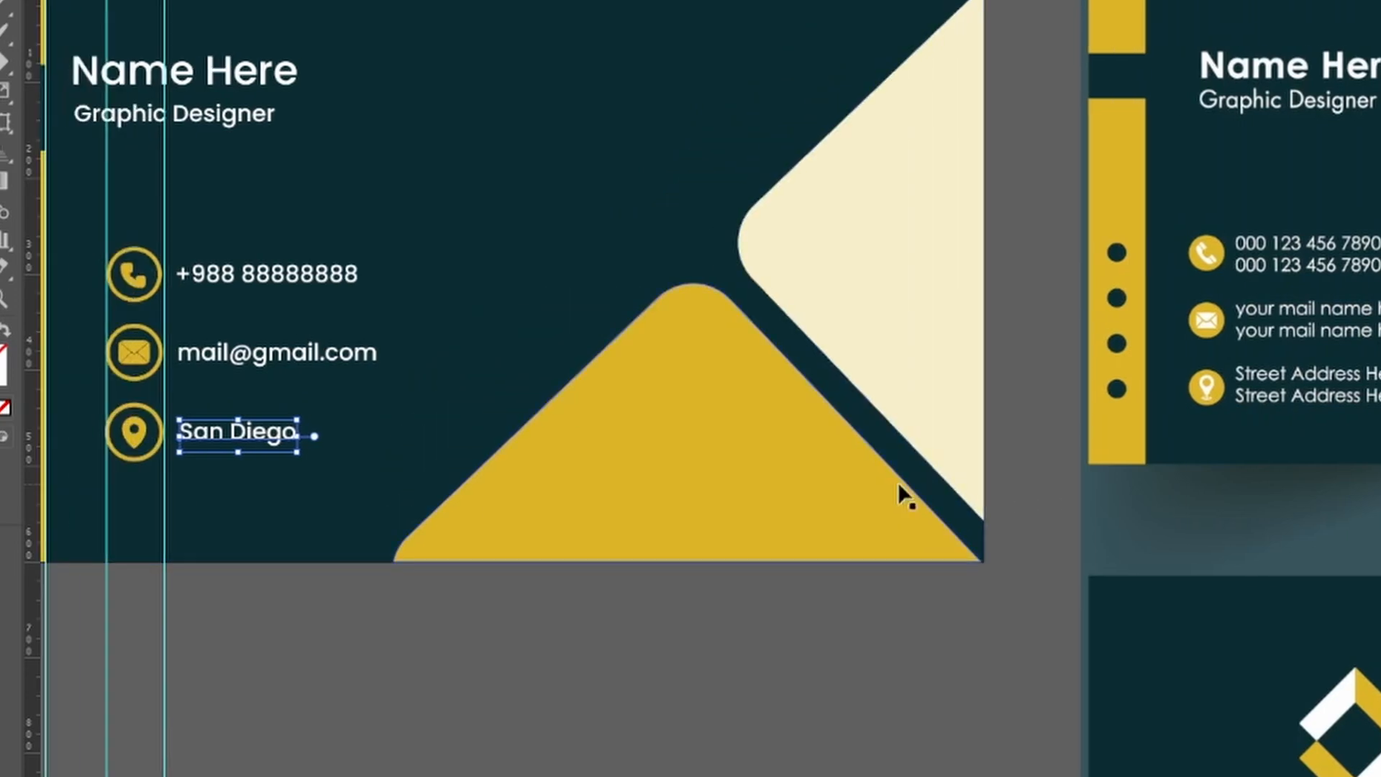
scroll(898, 482, "down", 4)
scroll(904, 494, "right", 5)
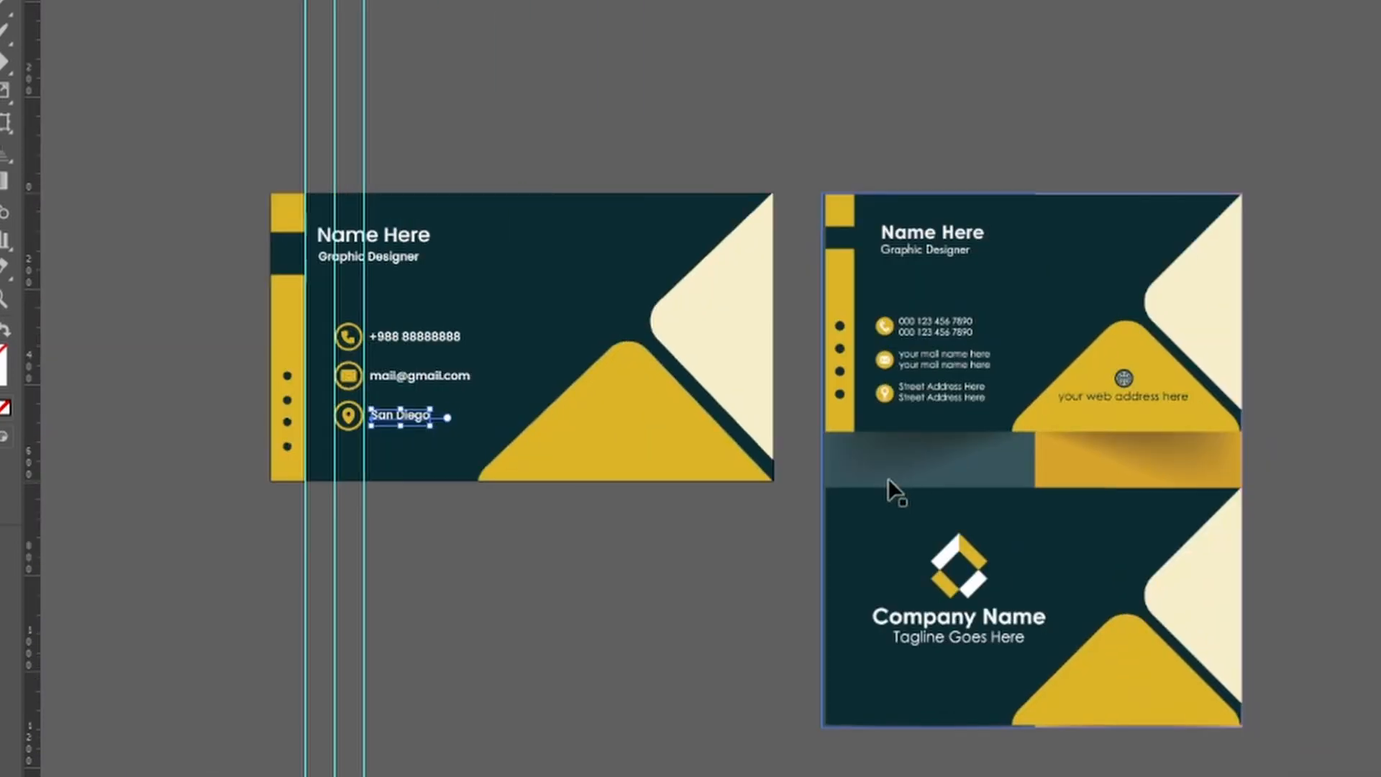
left_click(287, 1)
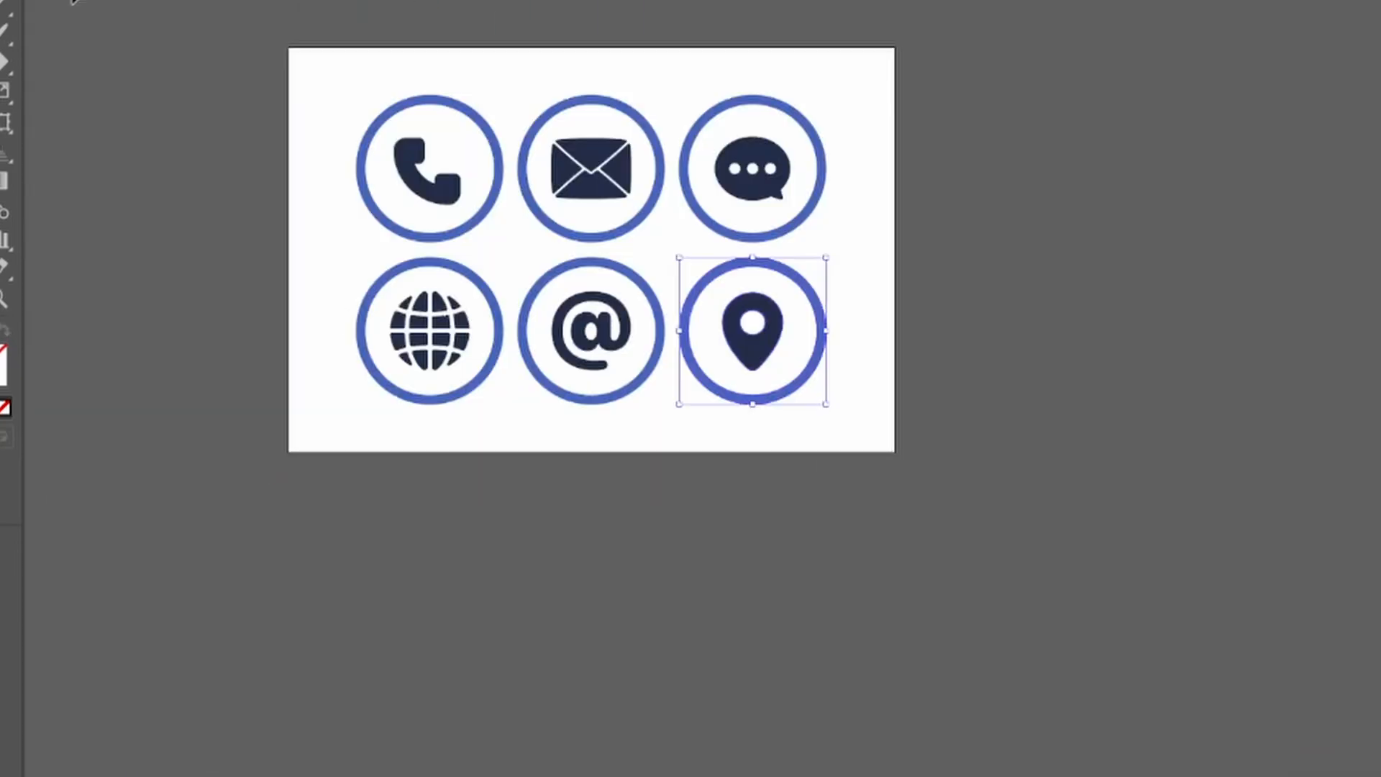
left_click(430, 336)
key("ctrl+c")
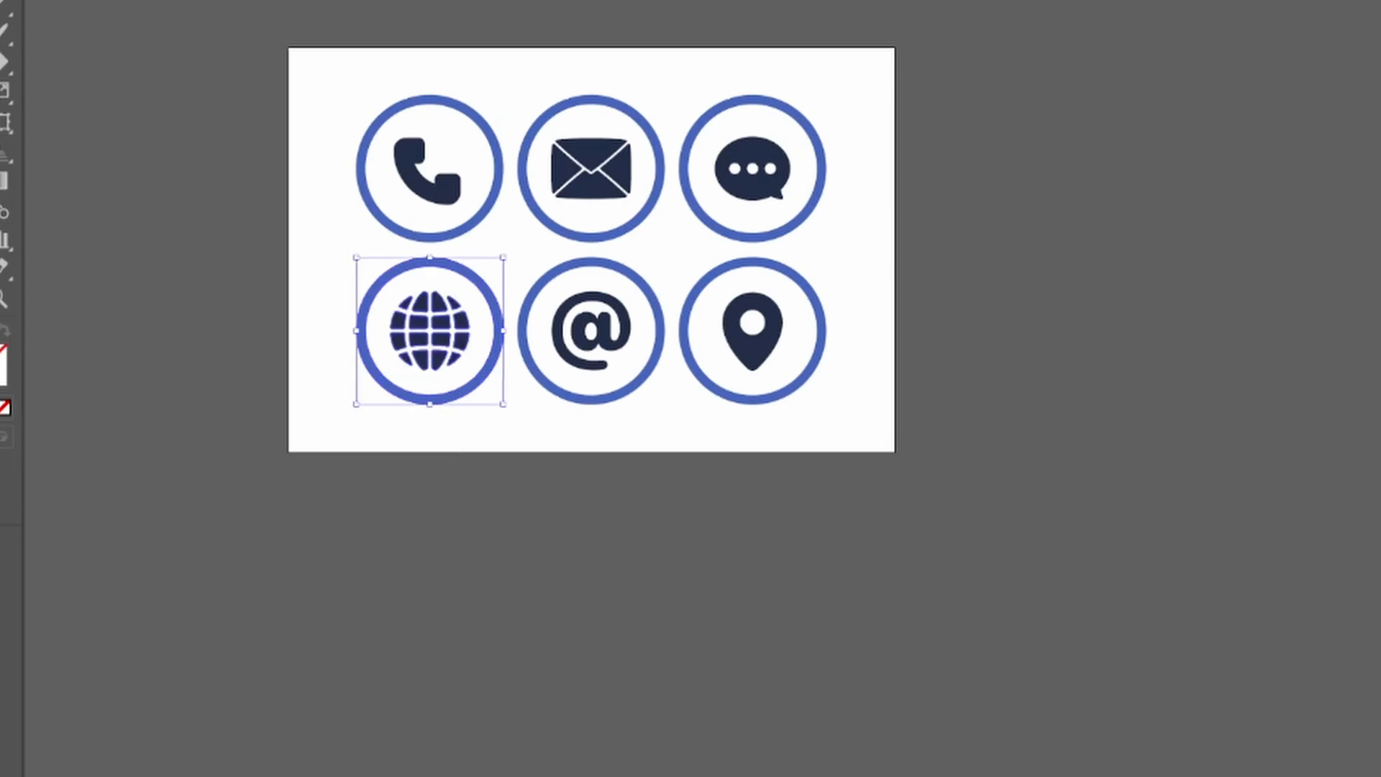
- Paste the globe icon into the card design, scale it down onto the yellow triangle and recolour it dark teal
left_click(346, 0)
left_click(612, 424)
key("ctrl+v")
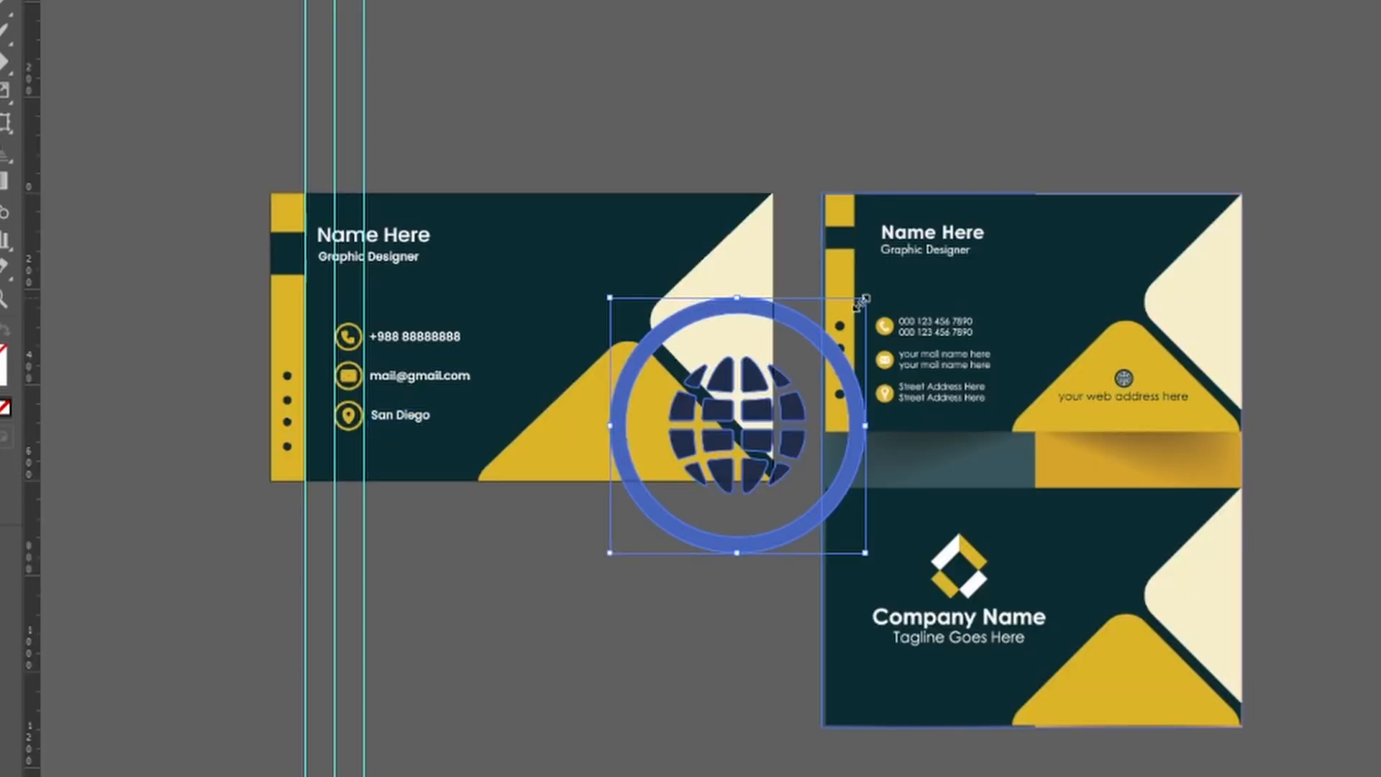
left_click_drag(863, 295, 623, 410)
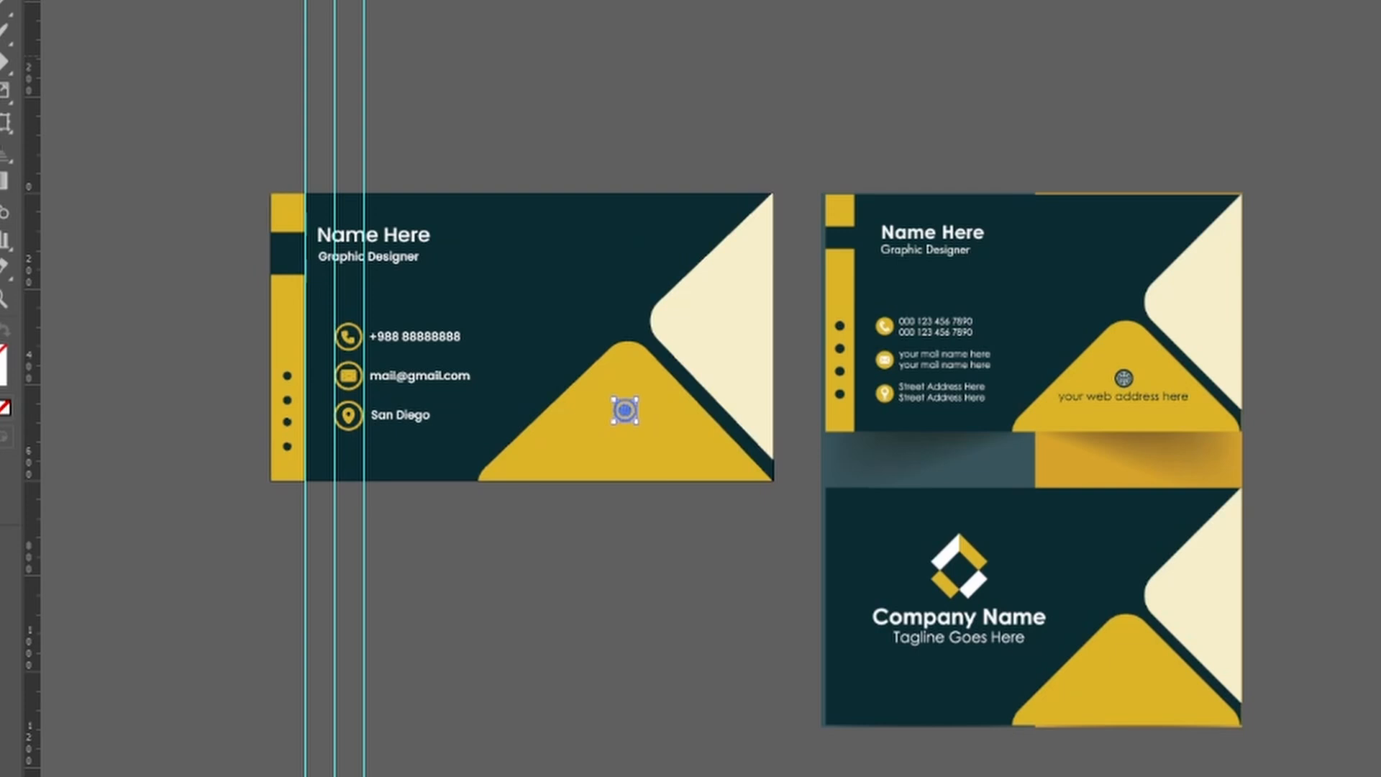
left_click(466, 249)
- Copy the white "San Diego" line onto the yellow triangle below the globe and change it to "your web address here"
key("v")
left_click_drag(406, 421, 628, 440)
key("t")
left_click(636, 441)
key("ctrl+z")
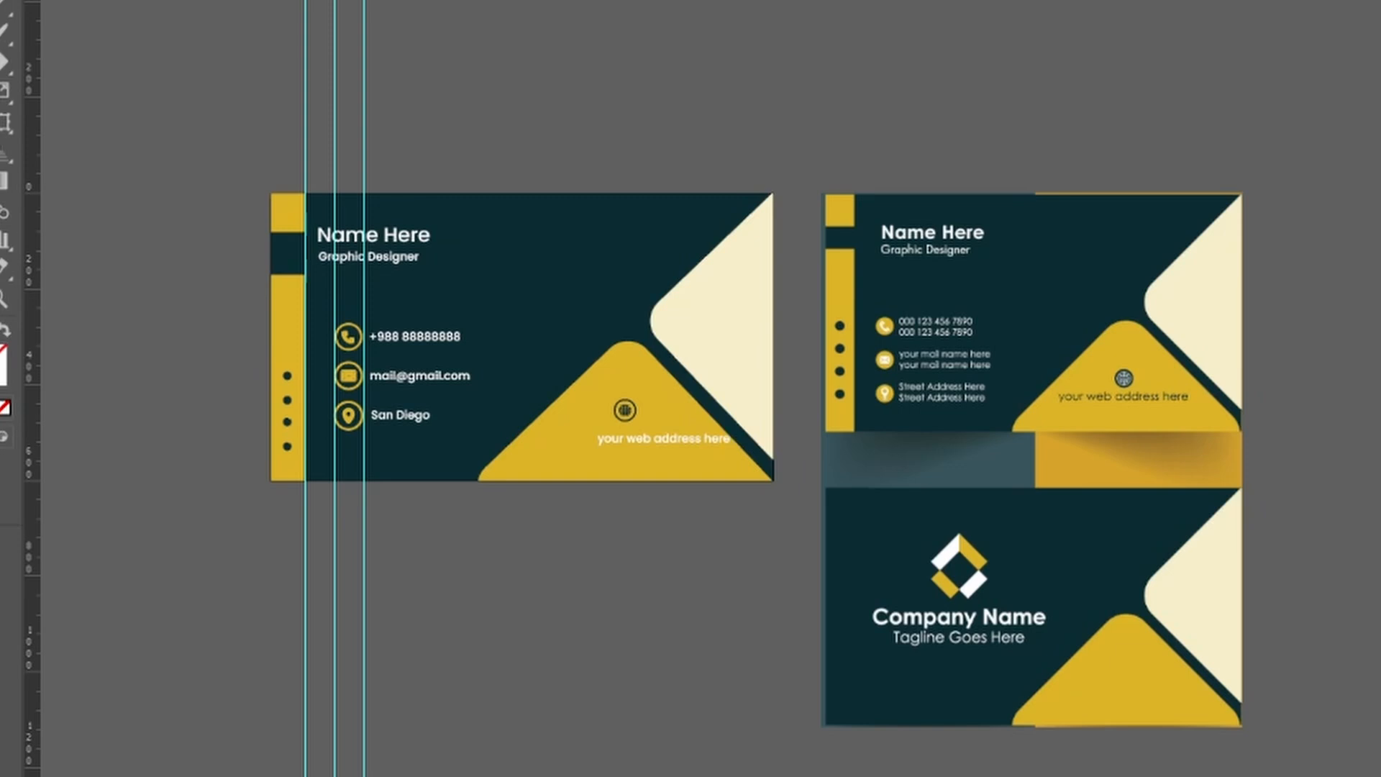
- Recolour the web address line with the card's dark teal and move it under the globe icon
key("v")
left_click(665, 438)
key("i")
left_click(432, 260)
left_click_drag(645, 437, 609, 434)
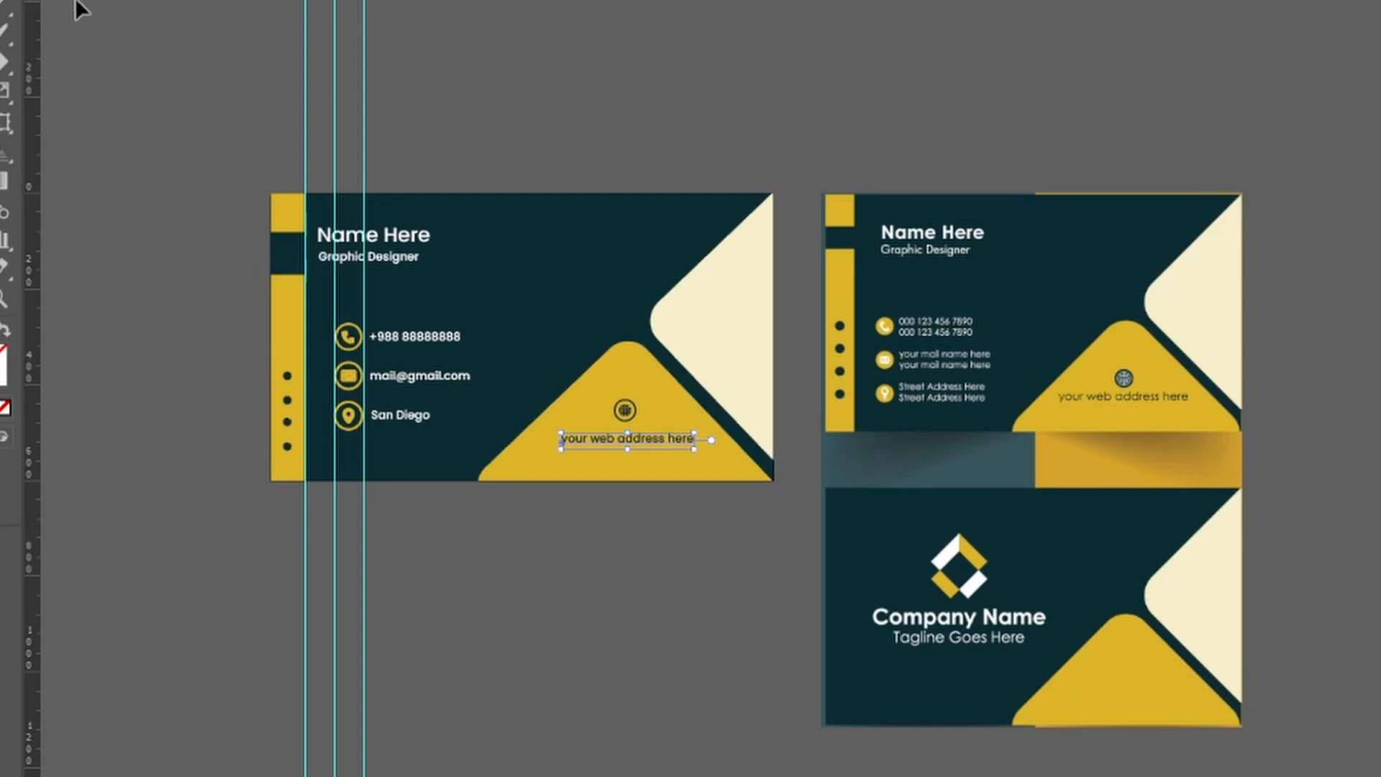
- Remove the vertical guides and duplicate the card's artboard with its artwork directly below the original
left_click_drag(112, 45, 114, 45)
key("Delete")
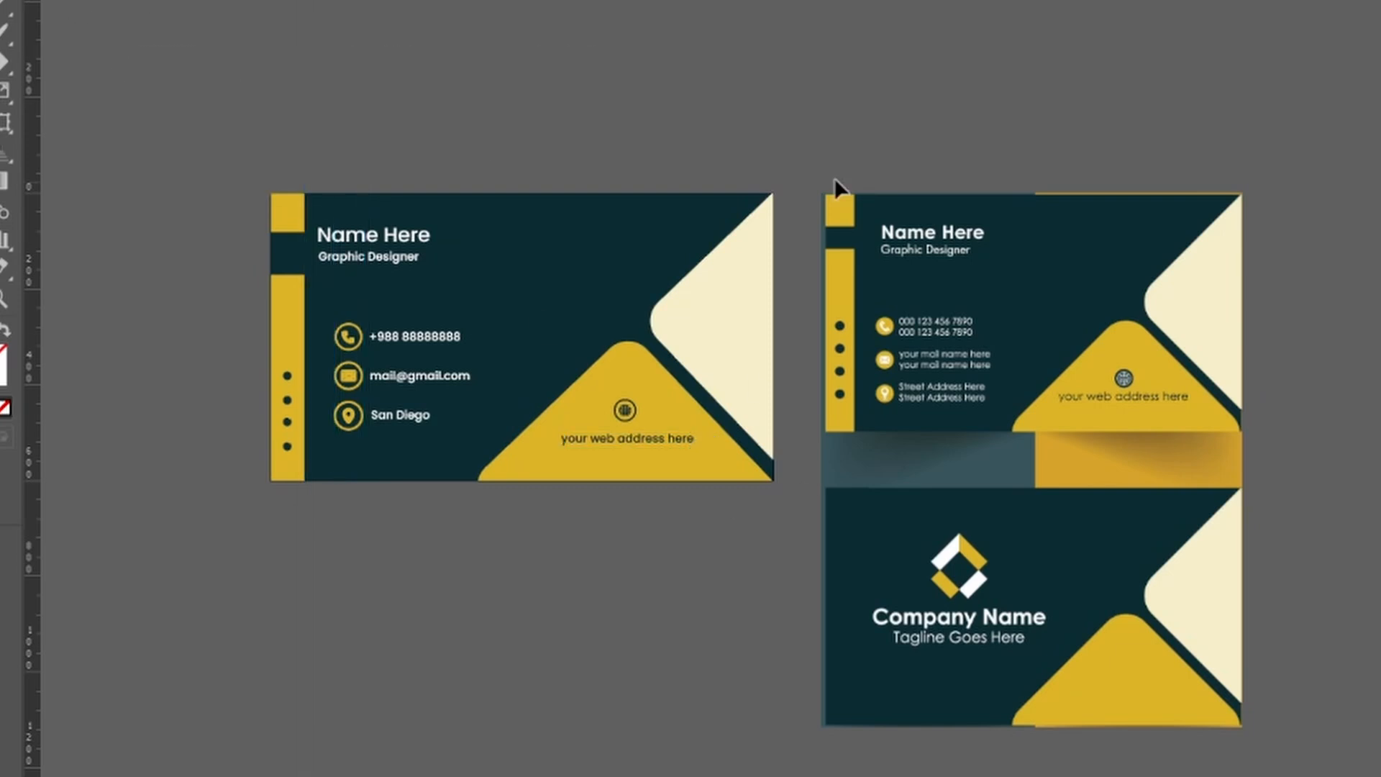
key("shift+o")
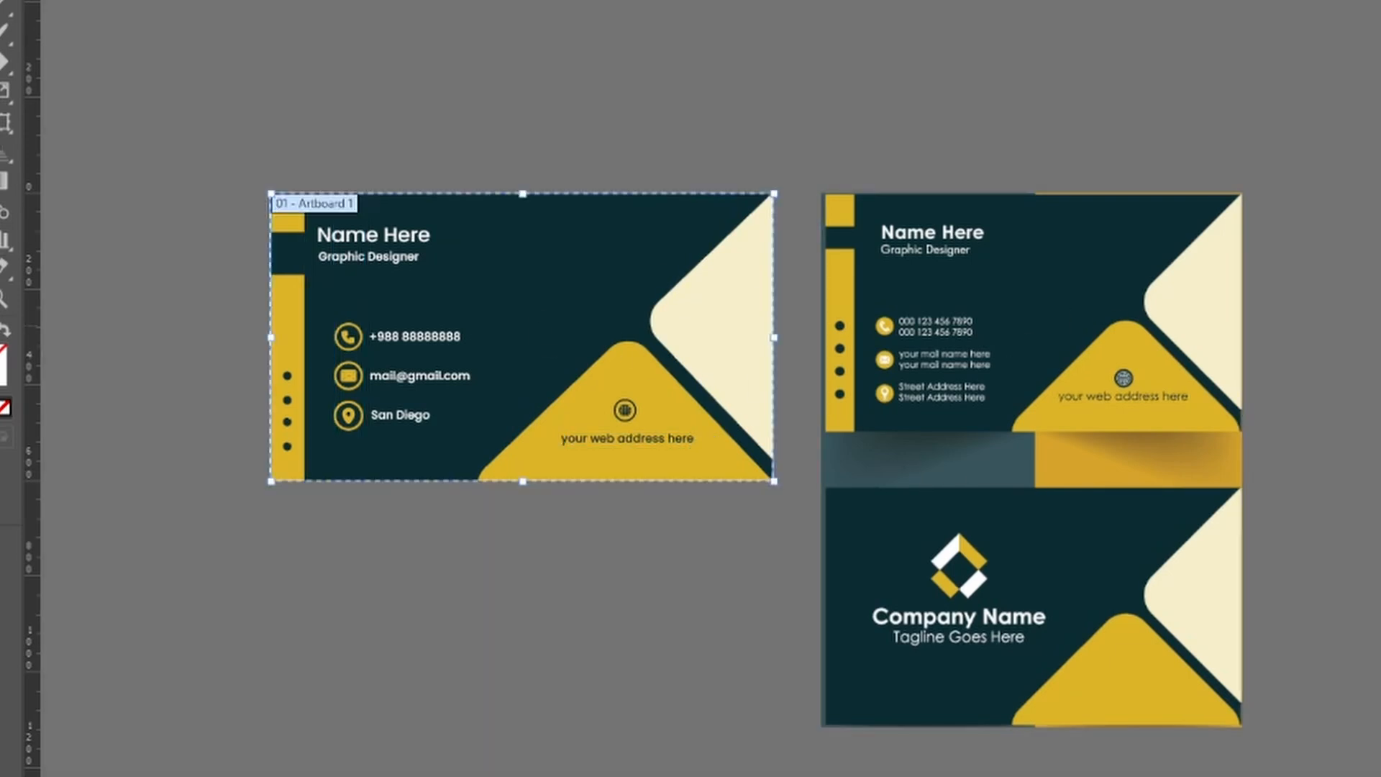
left_click_drag(369, 247, 369, 555)
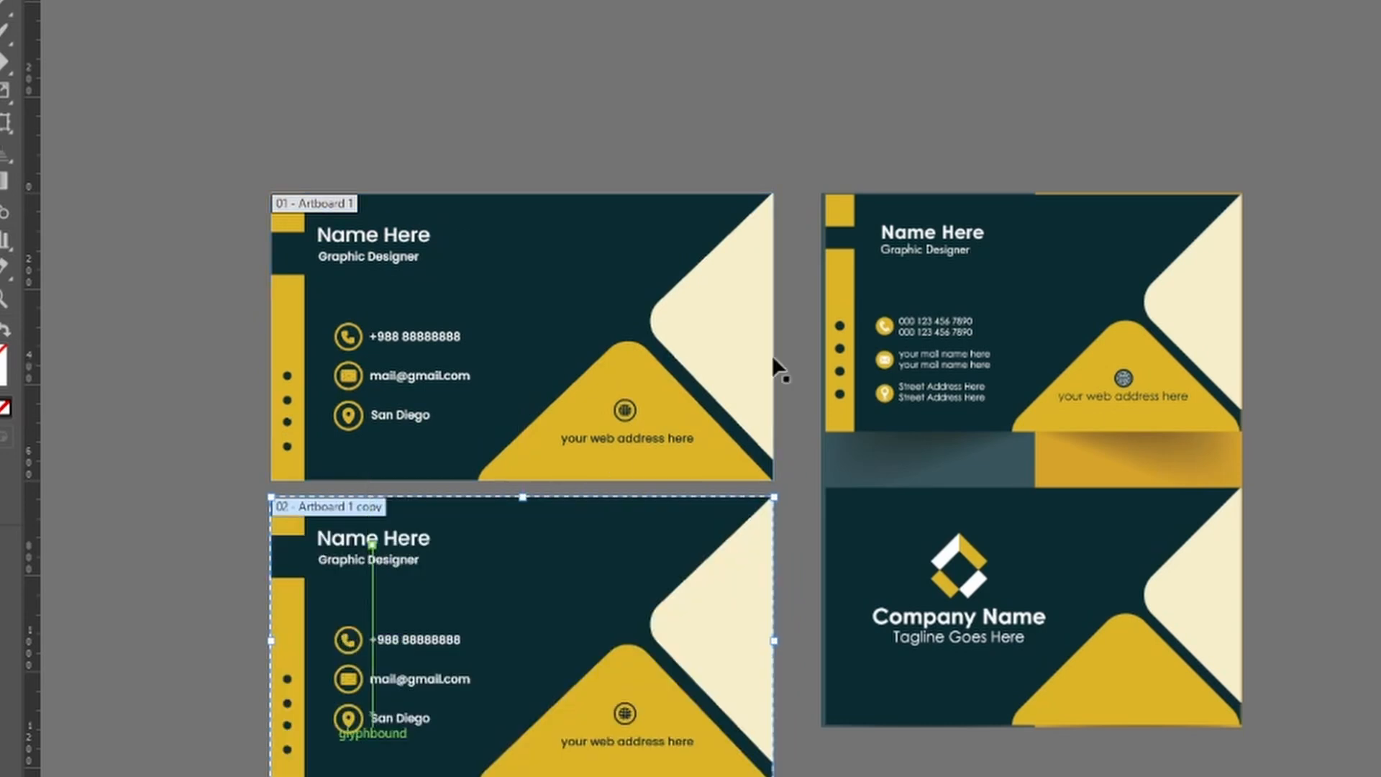
key("v")
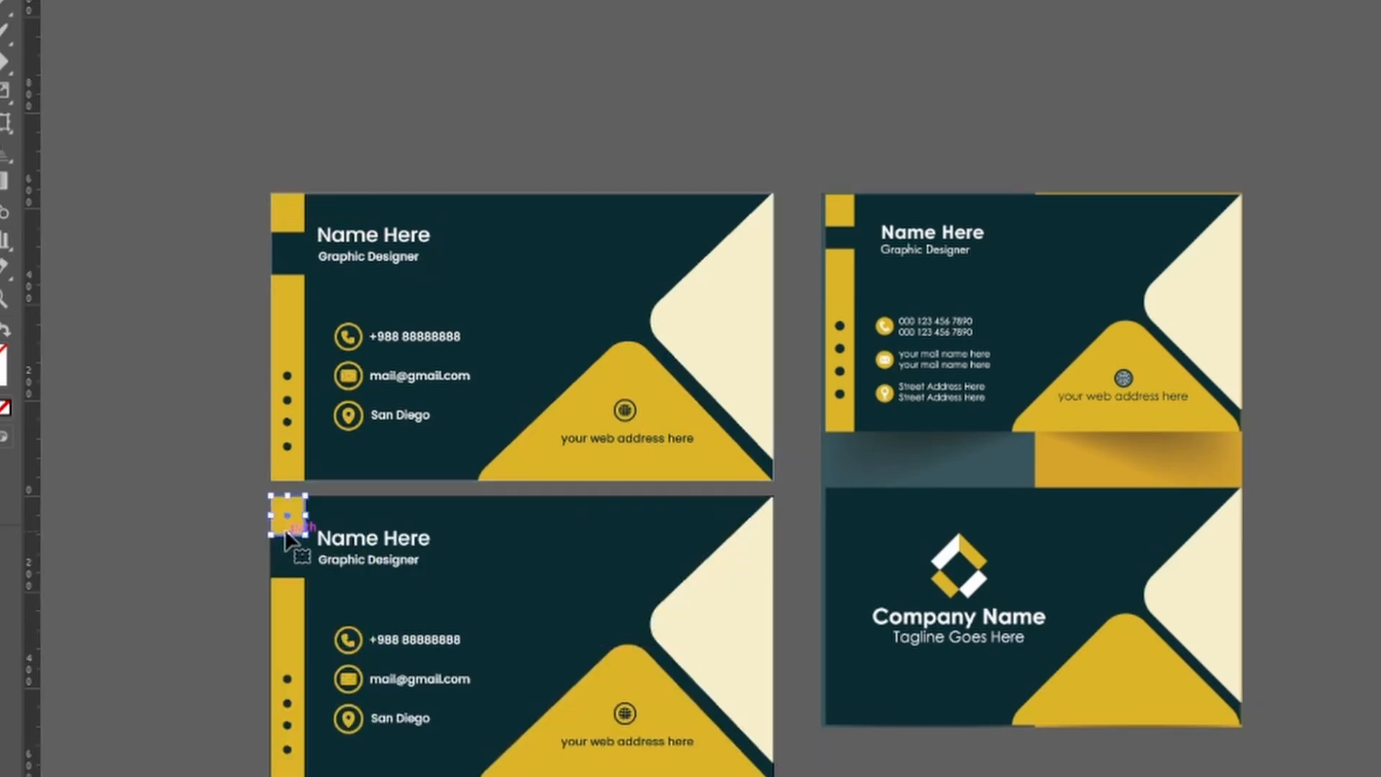
- Delete the yellow side strip pieces, their dots and the "Graphic Designer" line from the lower card
key("Delete")
left_click(291, 673)
key("Delete")
left_click(290, 676)
key("Delete")
left_click(383, 561)
key("Delete")
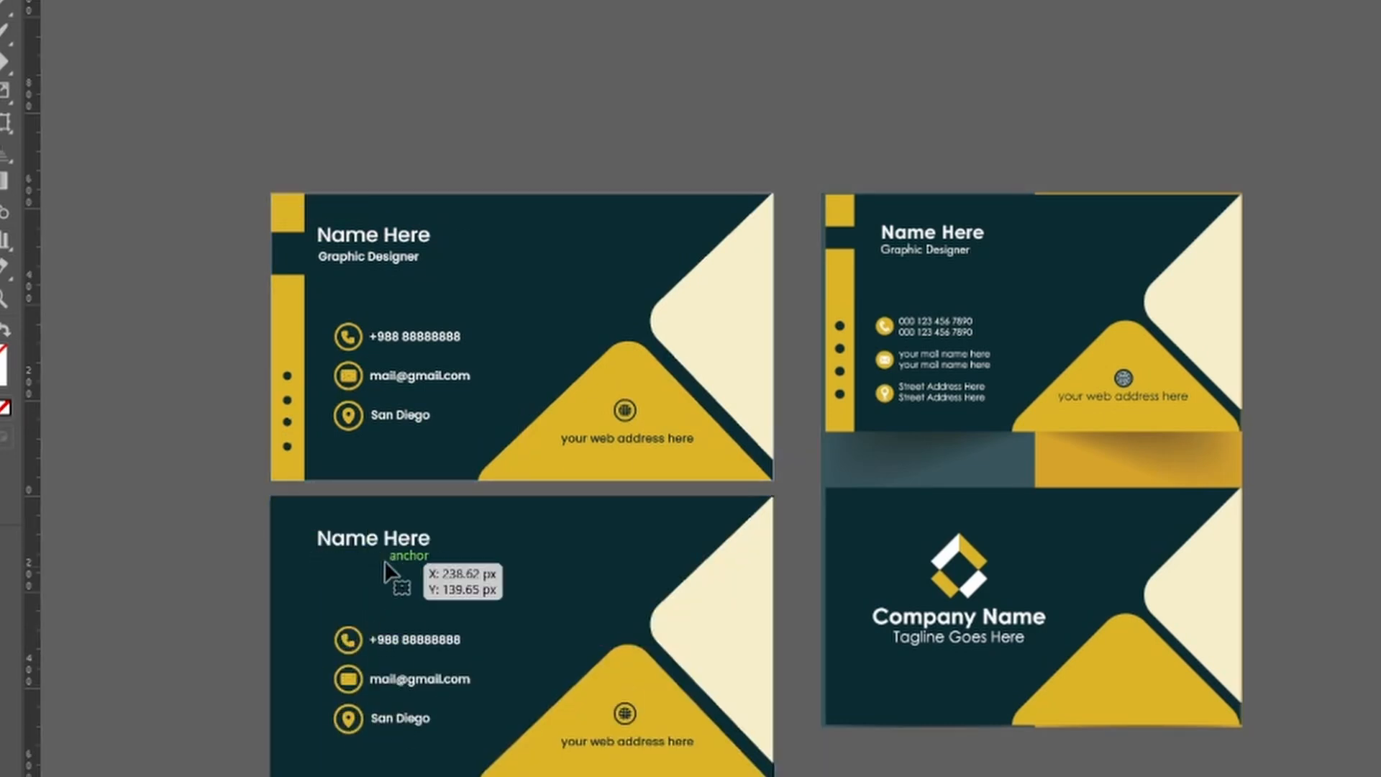
- Delete the phone, envelope and location pin rows and the globe with its web address line from the lower card
left_click(421, 640)
key("Delete")
left_click(351, 642)
key("Delete")
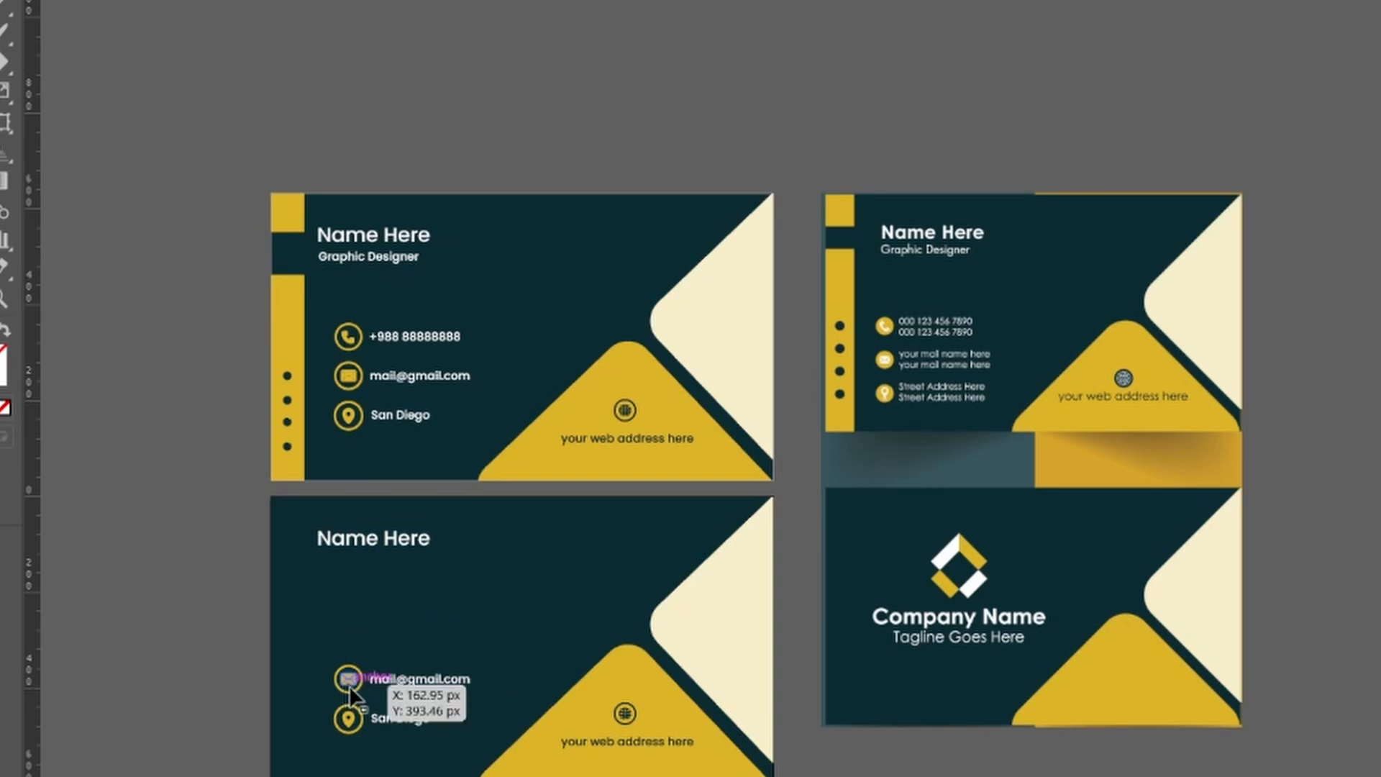
left_click(348, 685)
key("Delete")
left_click(377, 722)
key("Delete")
left_click(360, 723)
key("Delete")
left_click(616, 739)
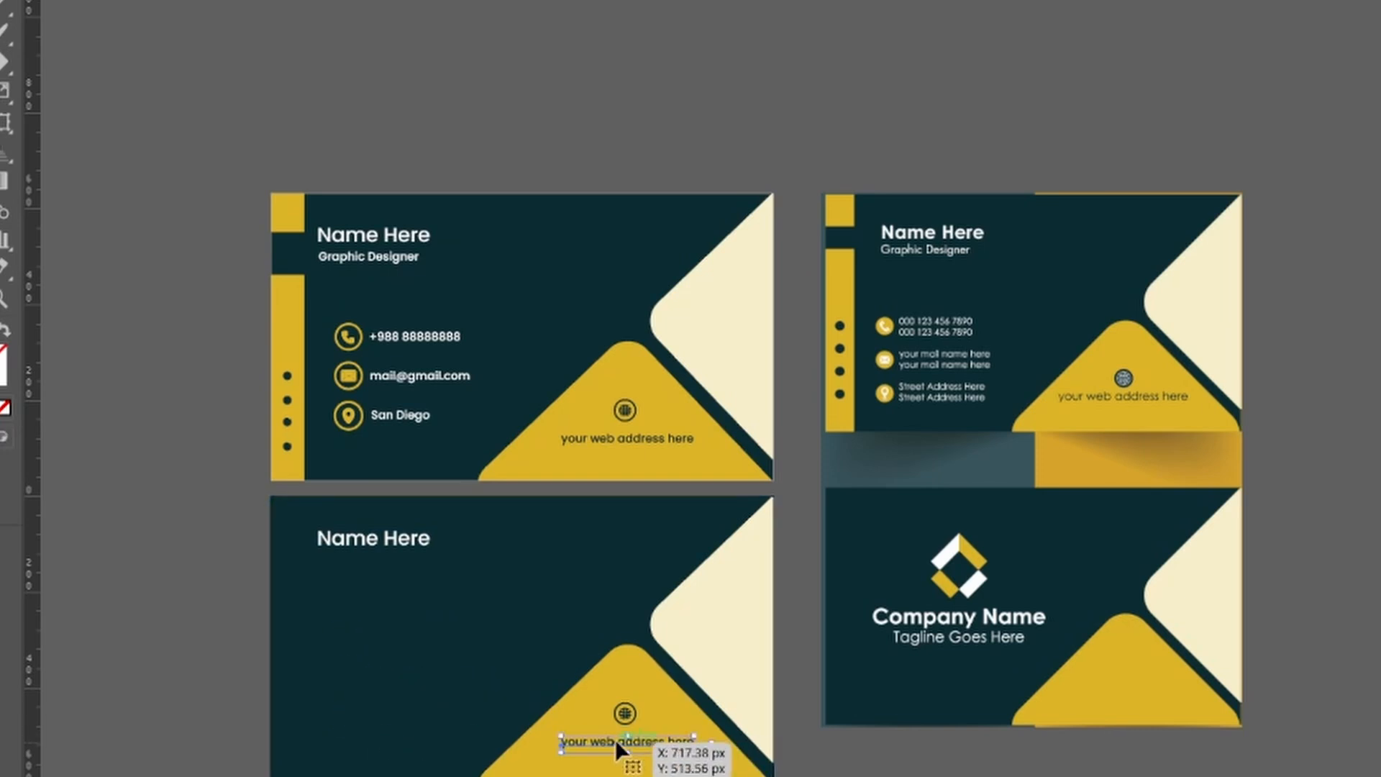
key("Delete")
- Copy the lower card's "Name Here" text further down, change the copy to "Company Name" and adjust its position
left_click_drag(357, 545, 351, 663)
double_click(351, 663)
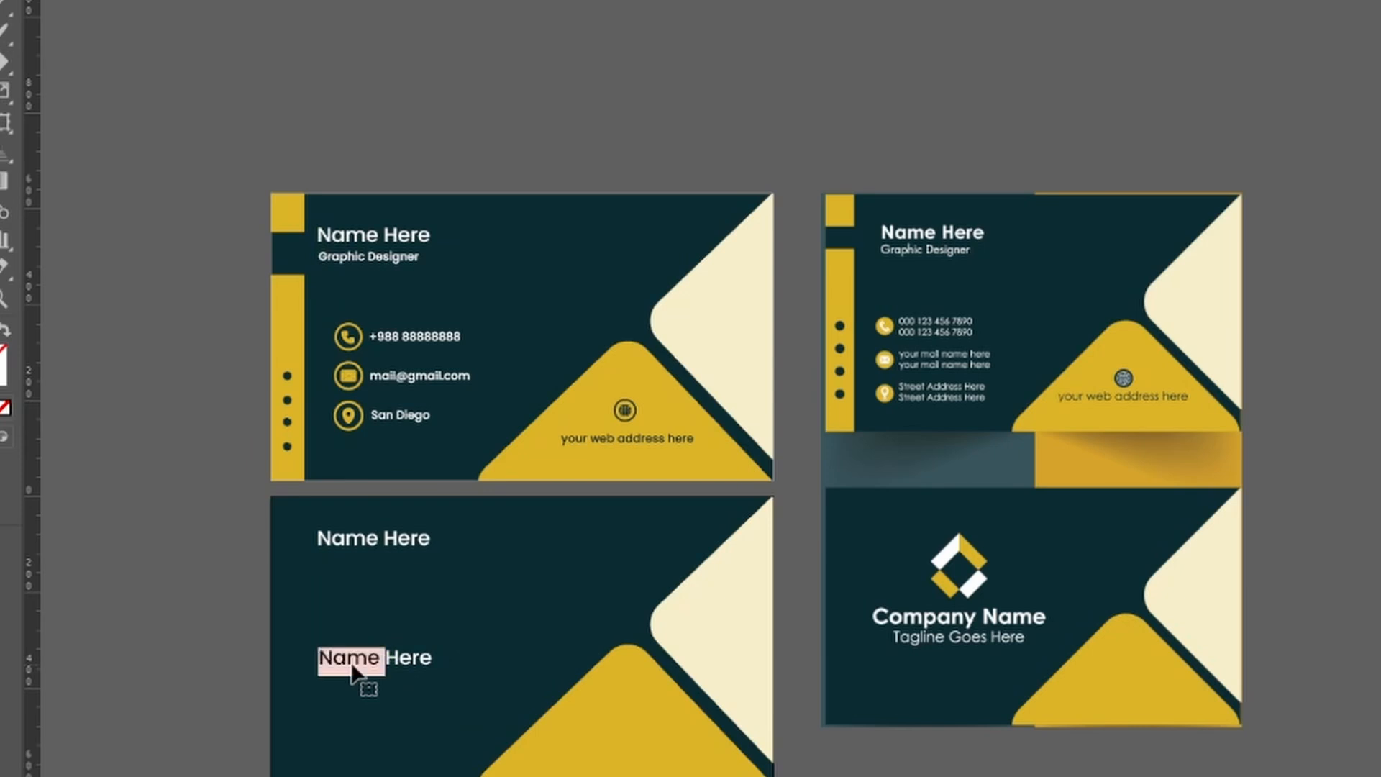
key("ctrl+a")
type("Company")
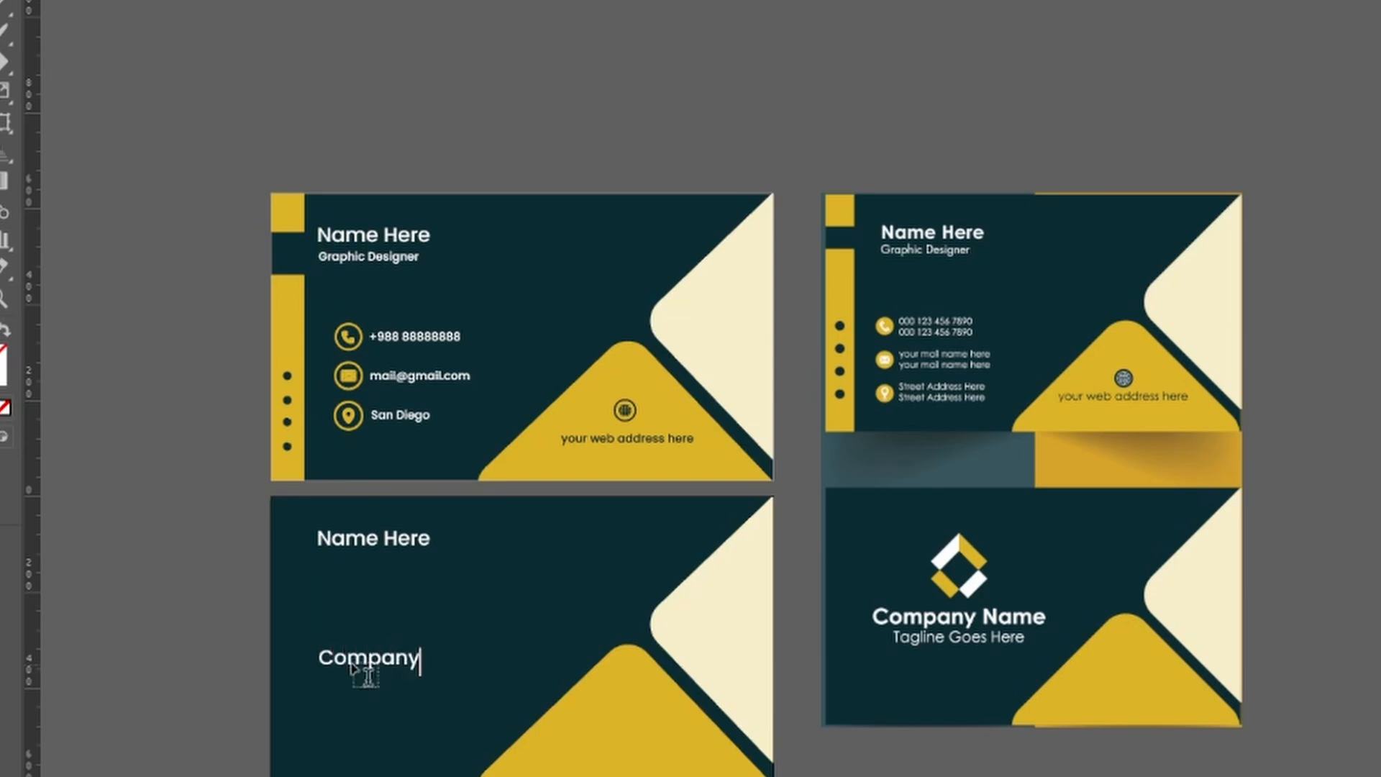
type(" Name")
key("Escape")
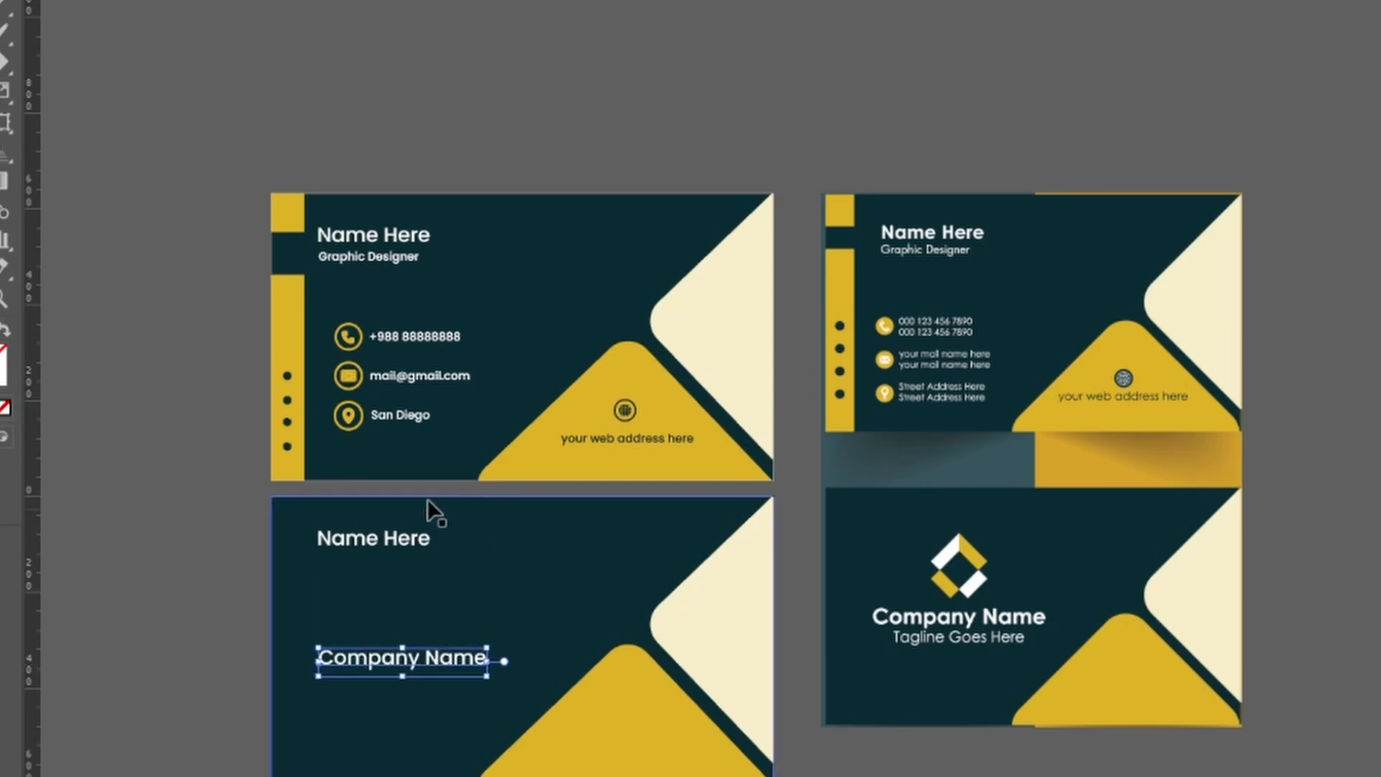
left_click_drag(404, 664, 399, 668)
- Place another copy of "Name Here" just below the company name and change it to "Tagline Goes Here"
left_click_drag(385, 544, 389, 691, "alt")
double_click(389, 688)
key("ctrl+a")
type("Tagli")
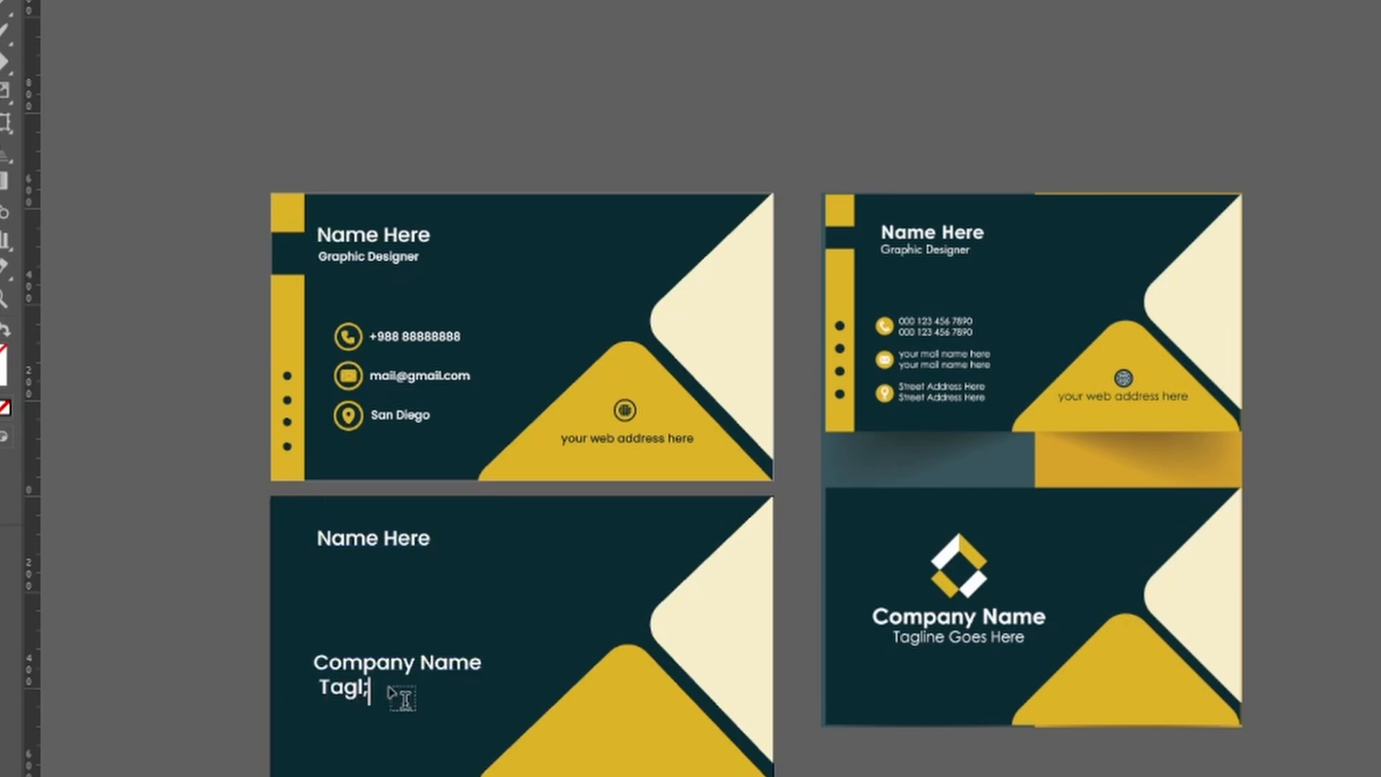
type("ne Goes Here")
- Set the tagline's font to Poppins Medium and make it smaller than the company name
key("ctrl+a")
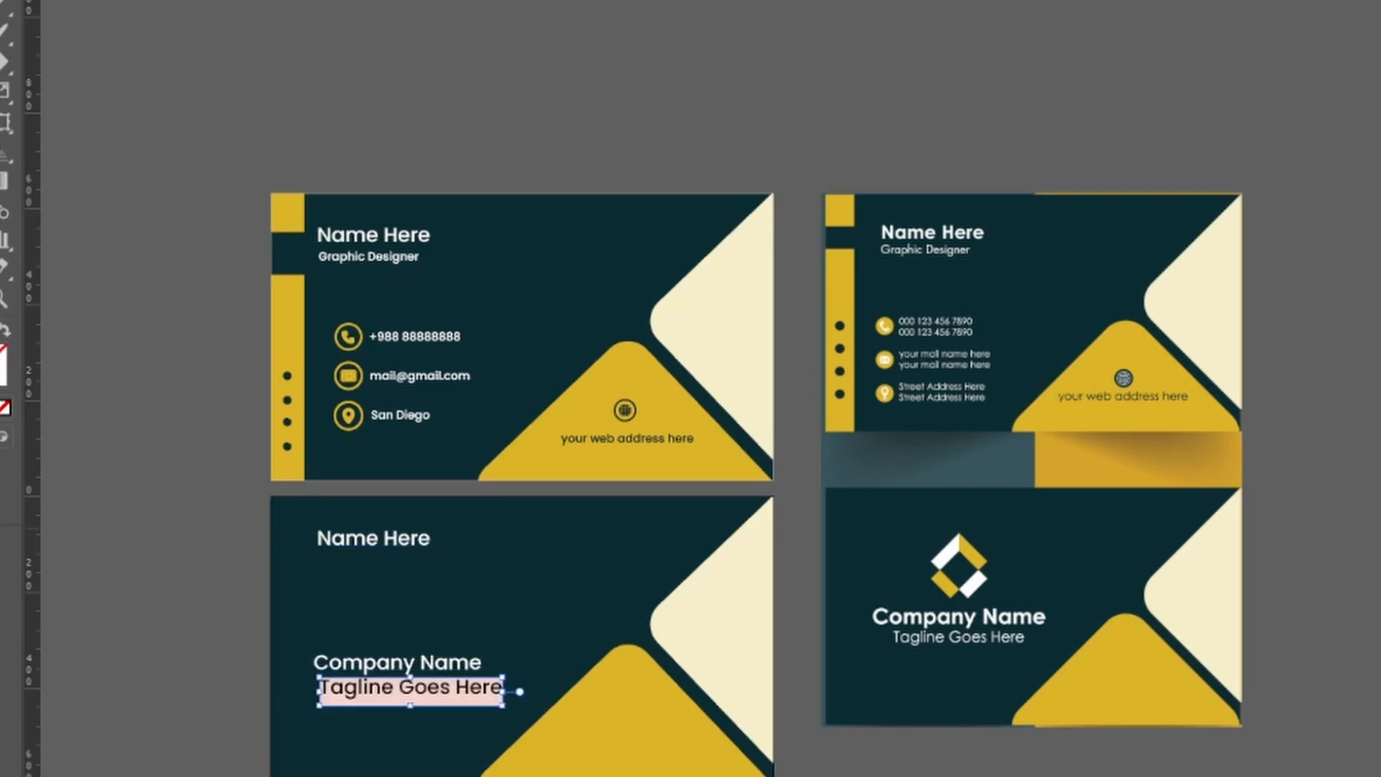
type("po")
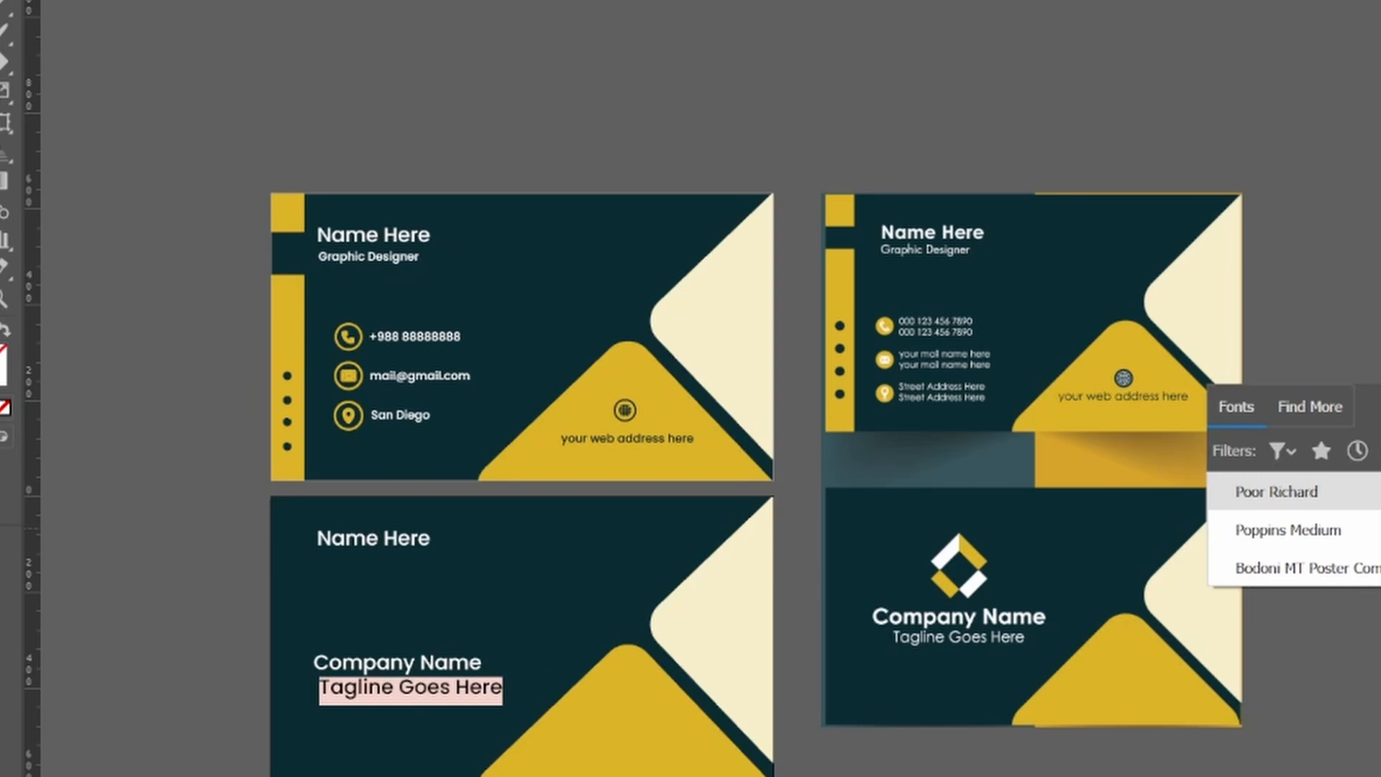
key("Down")
key("Return")
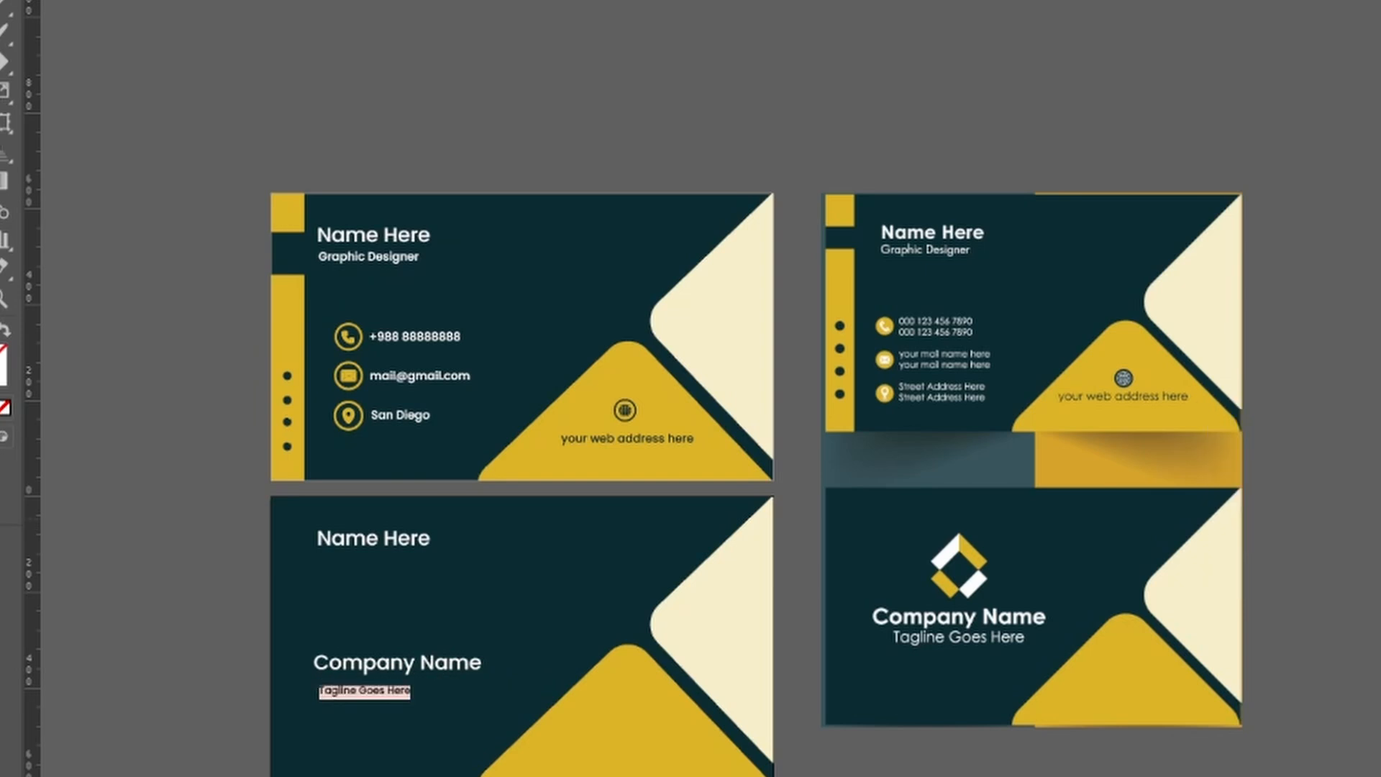
key("Escape")
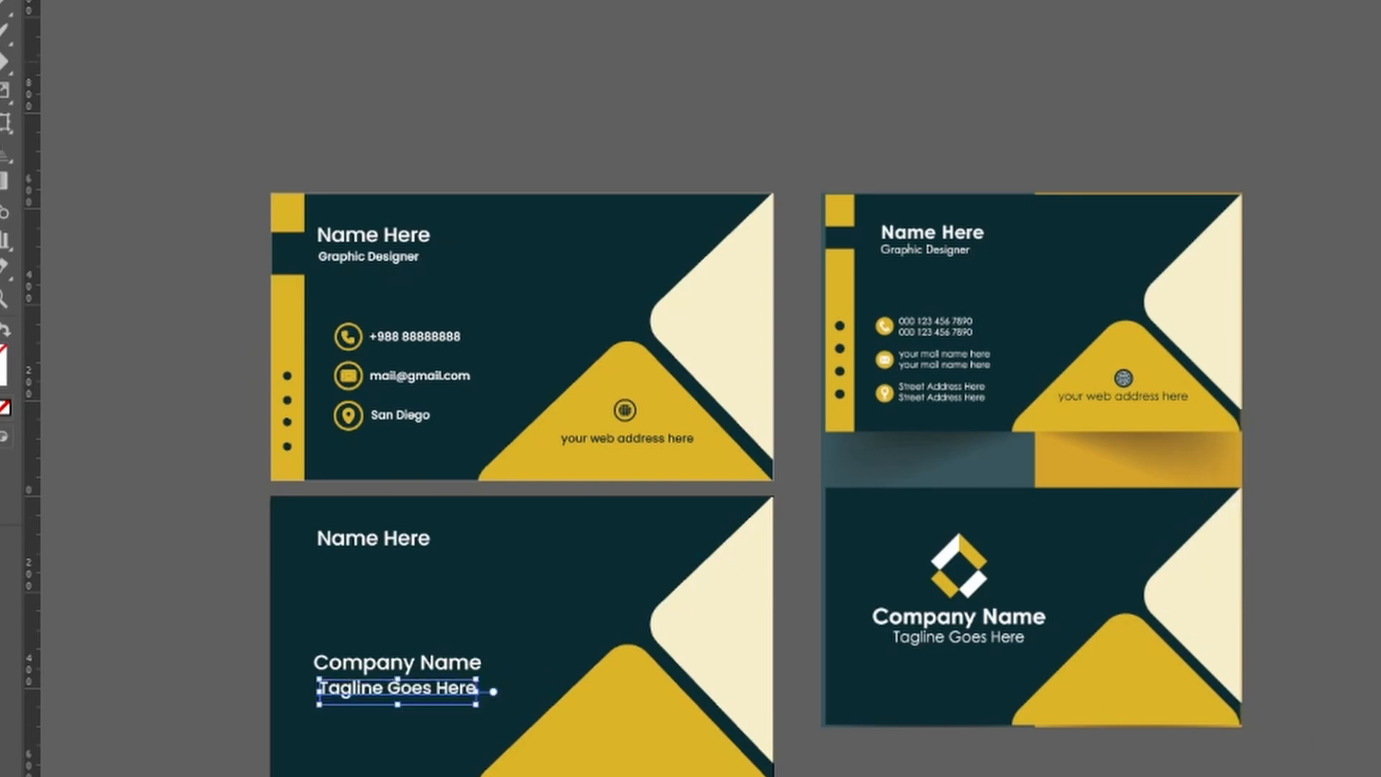
- Centre the tagline horizontally under "Company Name", using the company name as the alignment reference
left_click(399, 662, "shift")
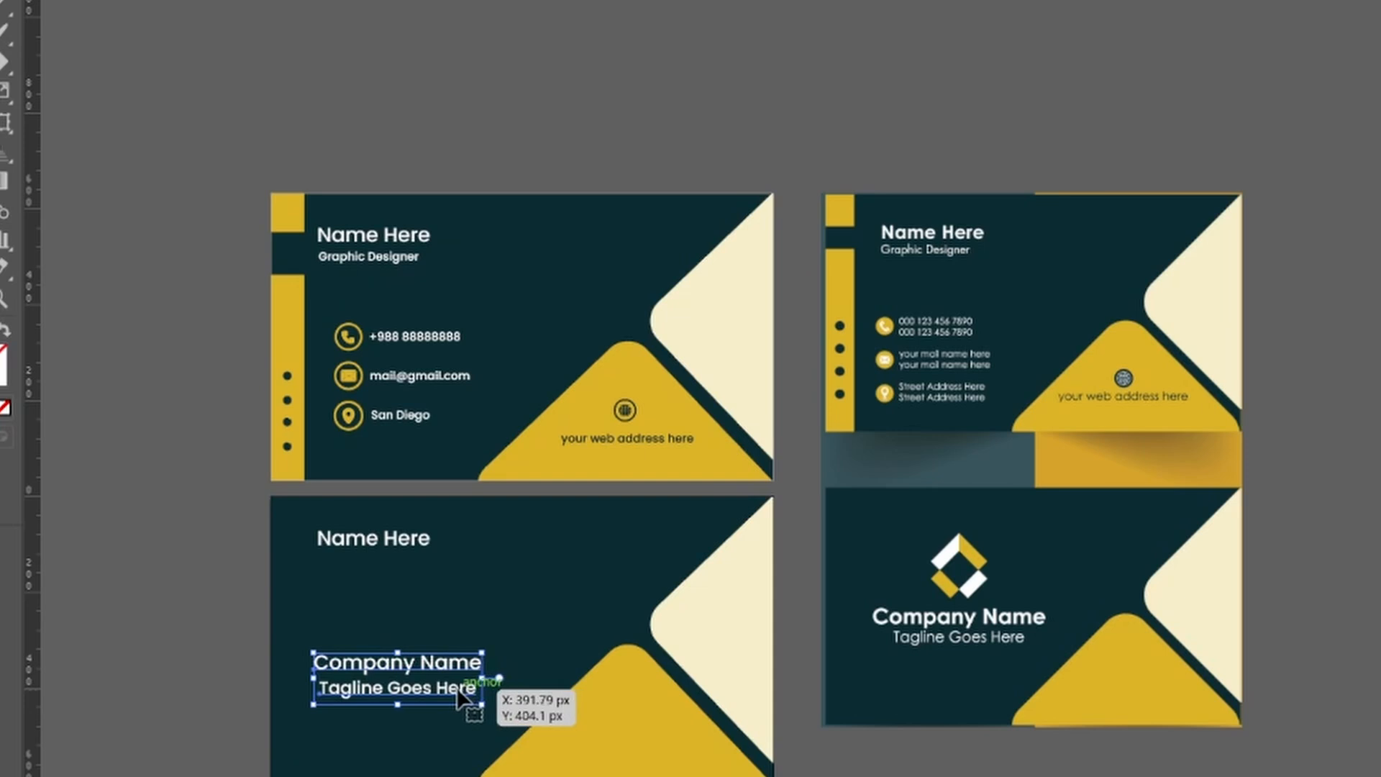
left_click(381, 662, "shift")
left_click(381, 660, "shift")
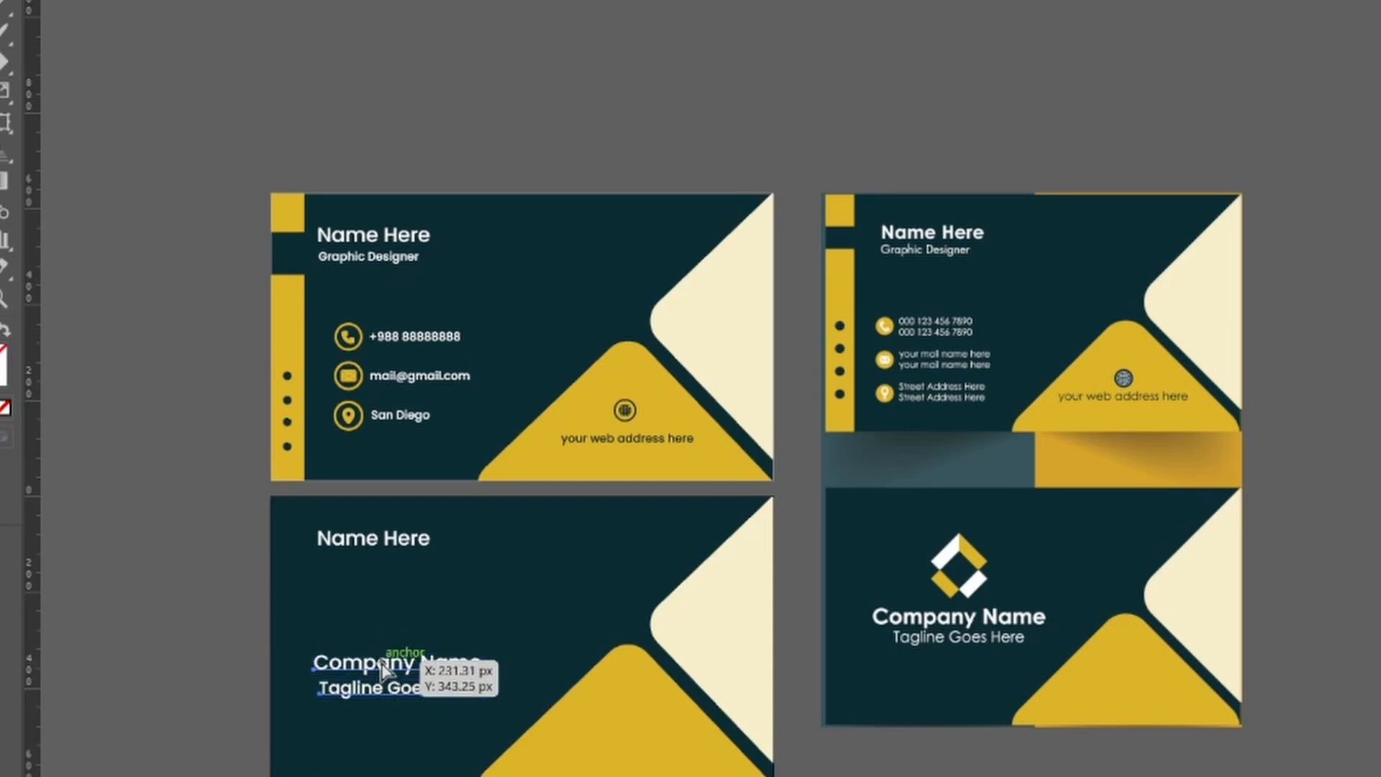
left_click(381, 661, "shift")
double_click(382, 661)
key("Escape")
left_click(432, 689, "shift")
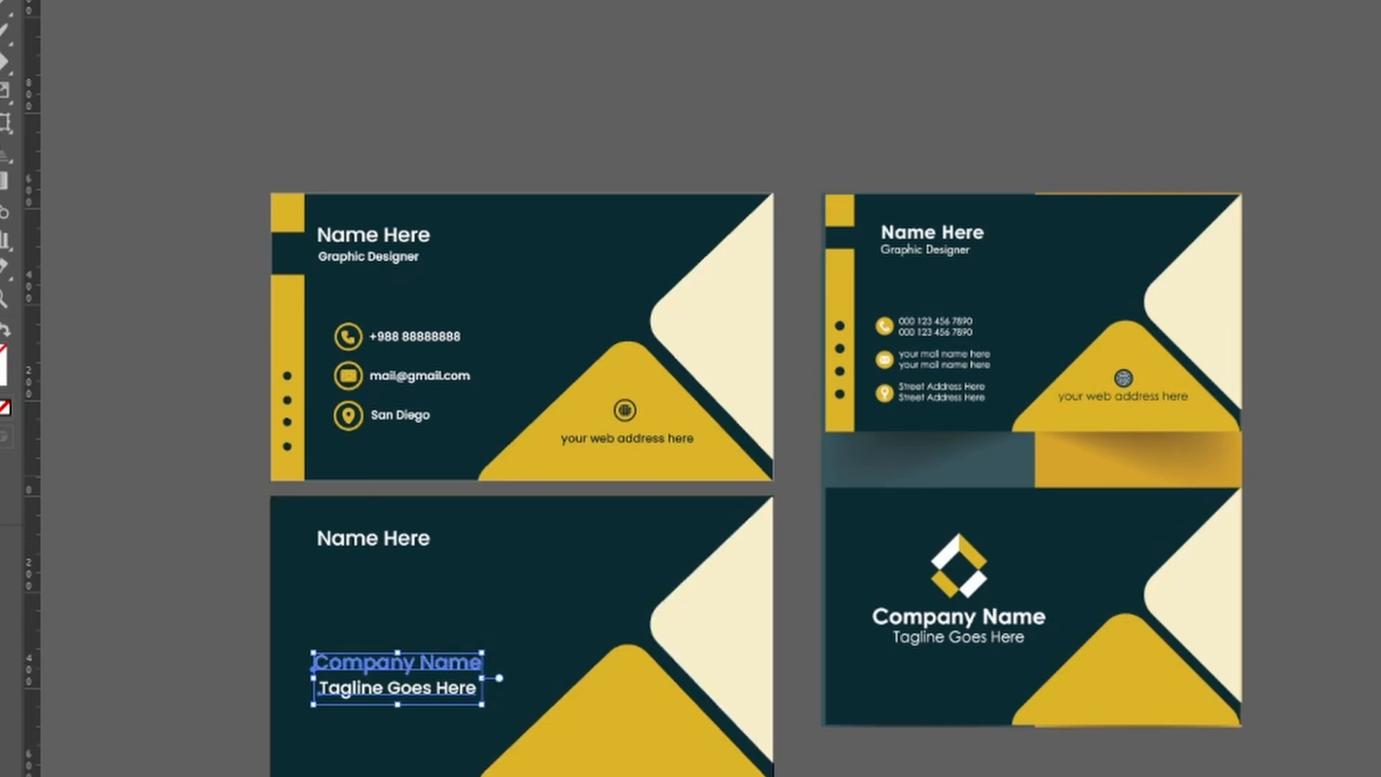
left_click(98, 68)
left_click(436, 689)
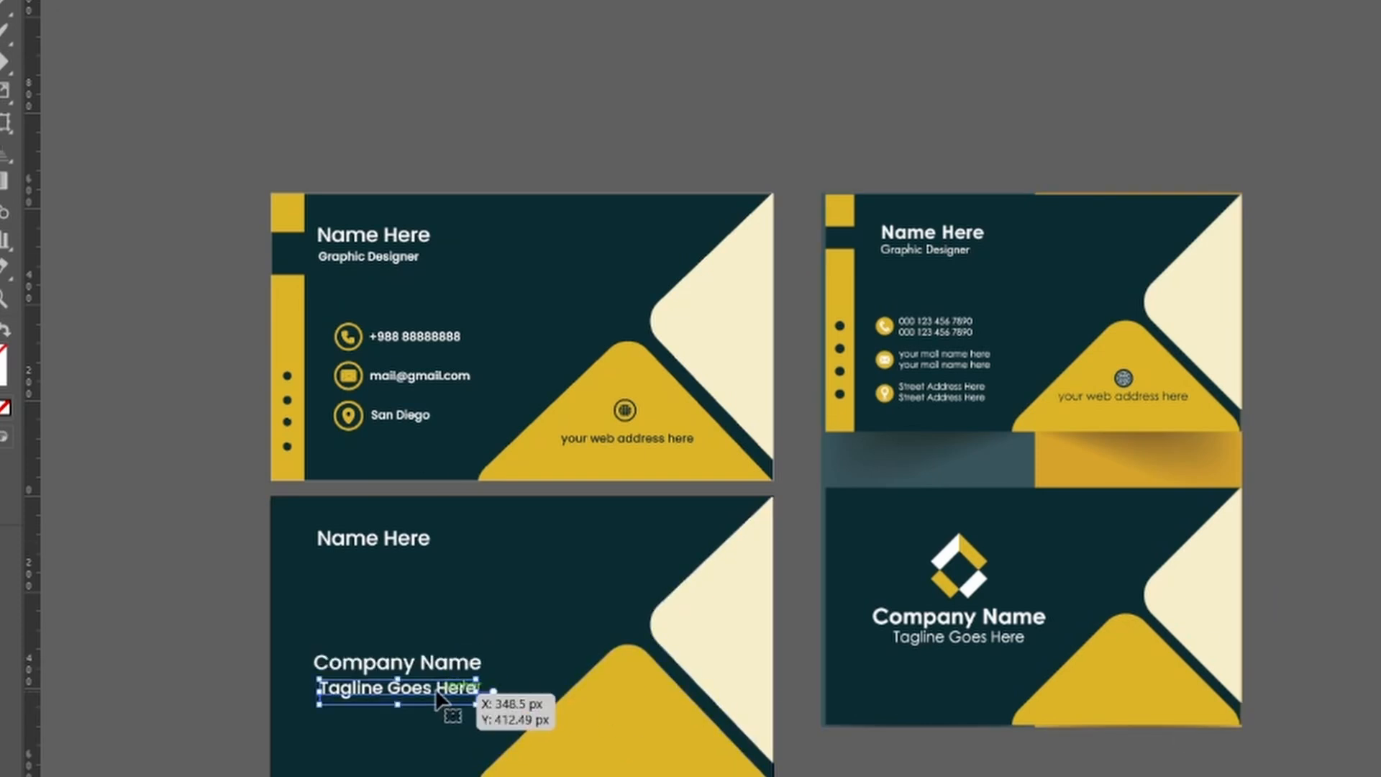
- Delete the leftover "Name Here" text from the lower card and enlarge "Company Name"
left_click(342, 544)
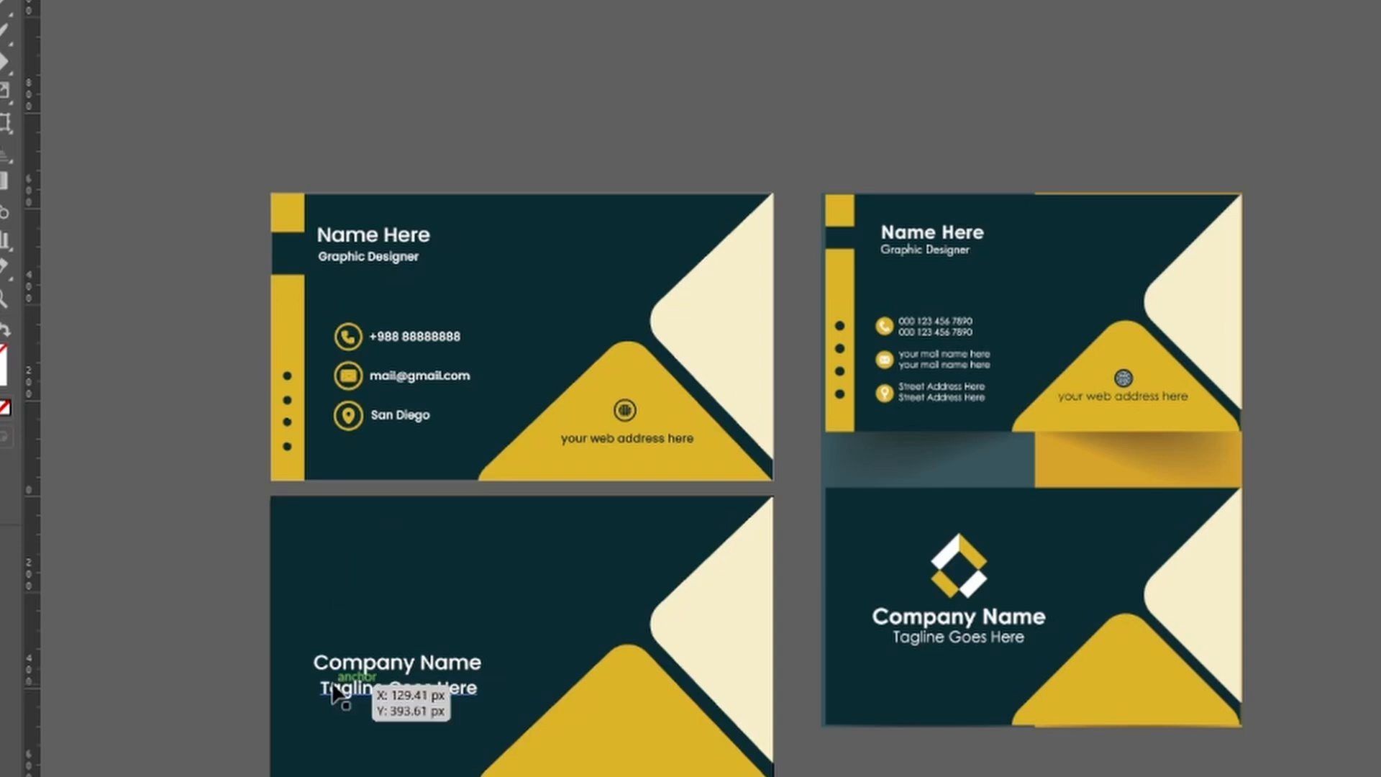
left_click(377, 664)
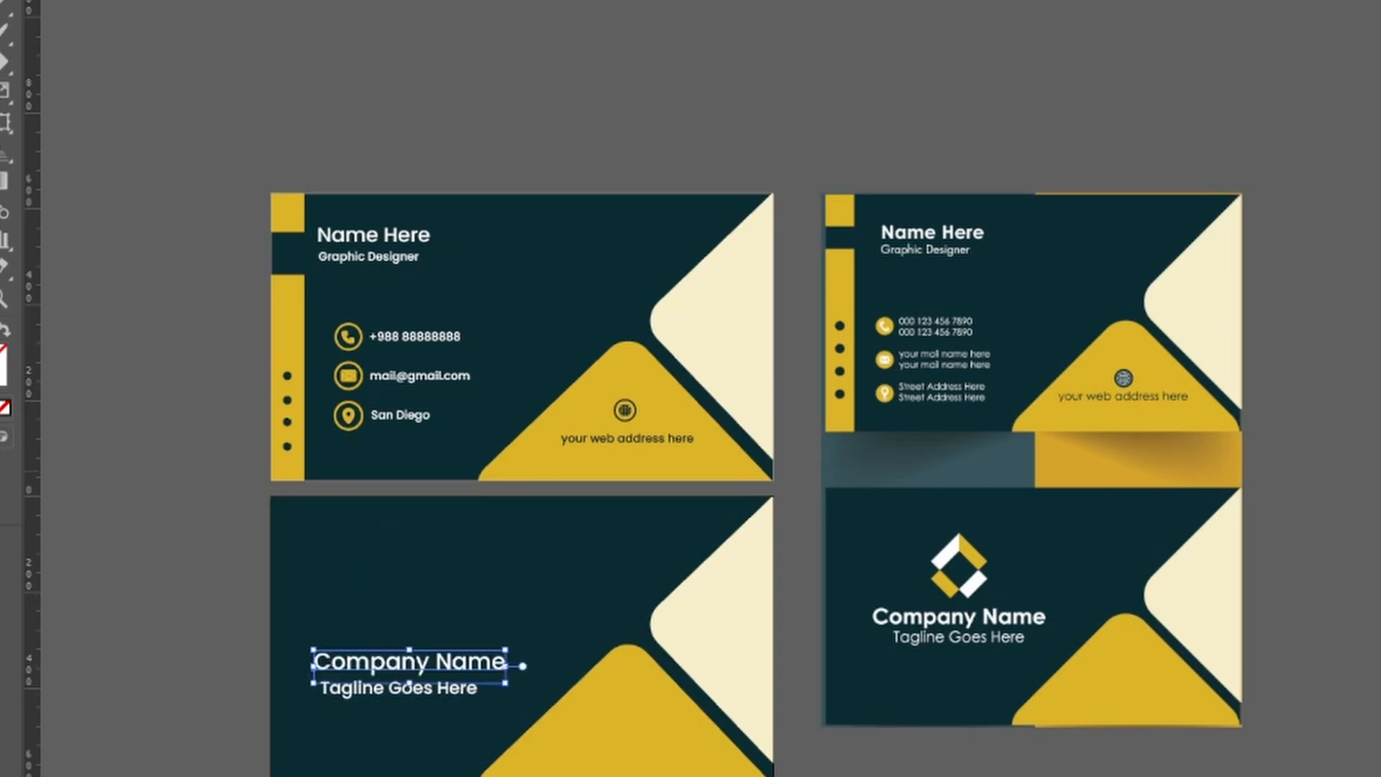
left_click(393, 705)
- Shift the tagline slightly right so it is centred under the enlarged "Company Name"
left_click_drag(409, 685, 417, 687)
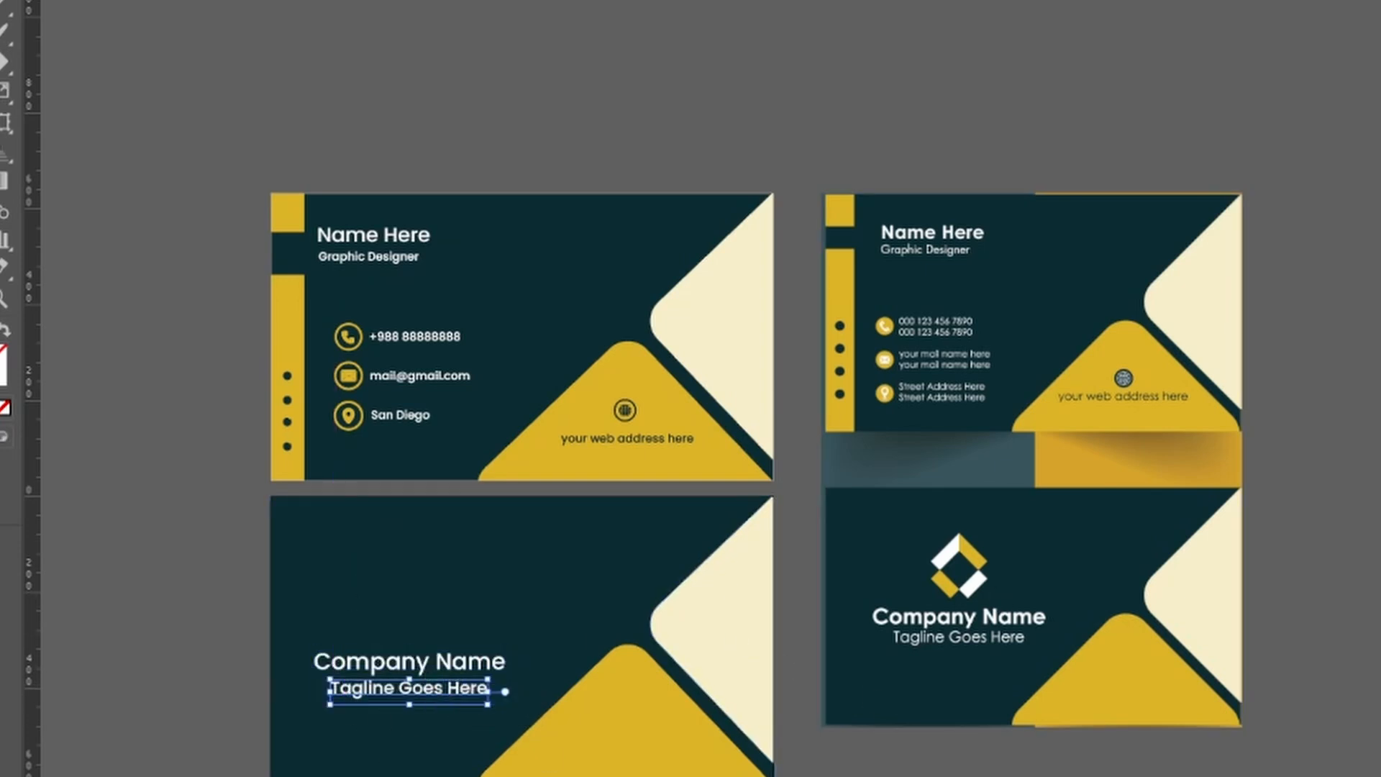
left_click(400, 722)
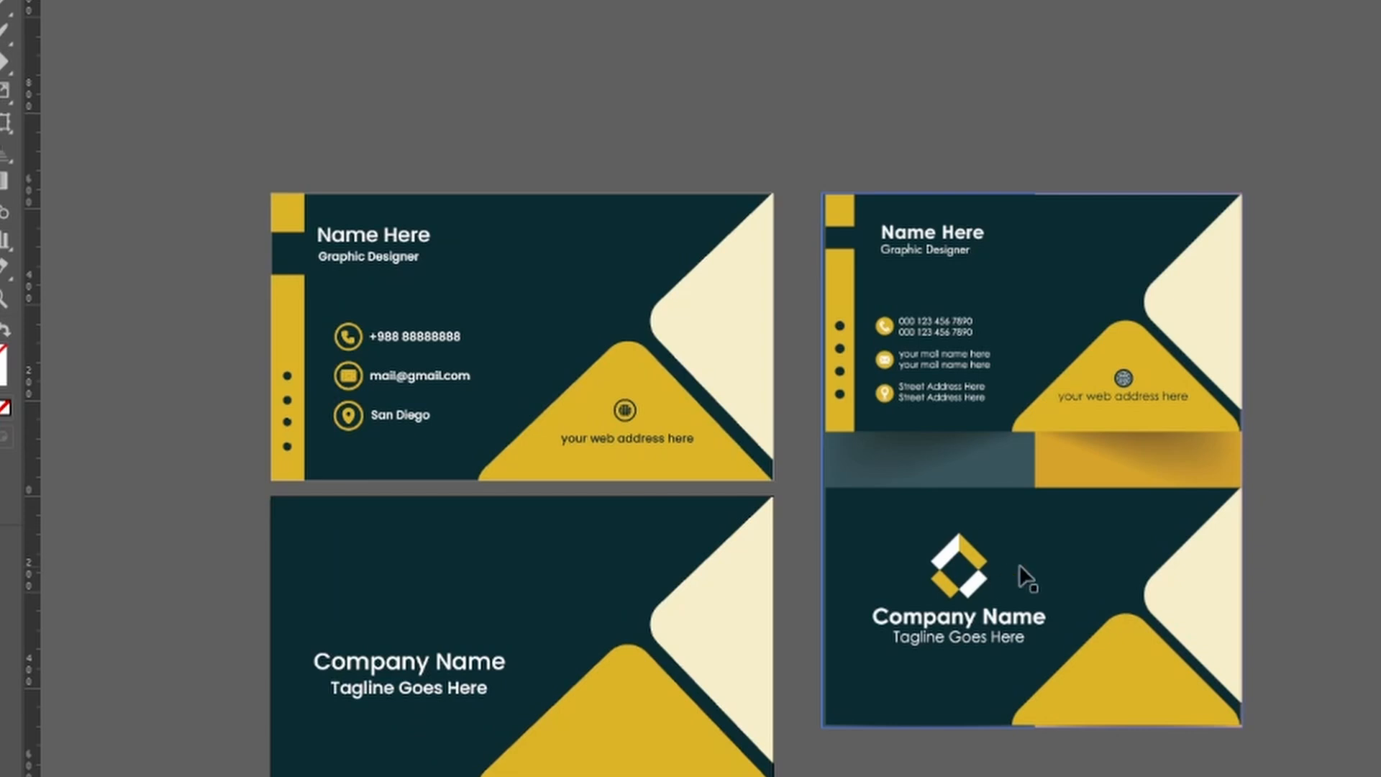
- Draw a white square below the reference card and rotate it 45 degrees into a diamond
key("ctrl+plus")
key("ctrl+plus")
scroll(996, 567, "right", 6)
scroll(964, 563, "down", 4)
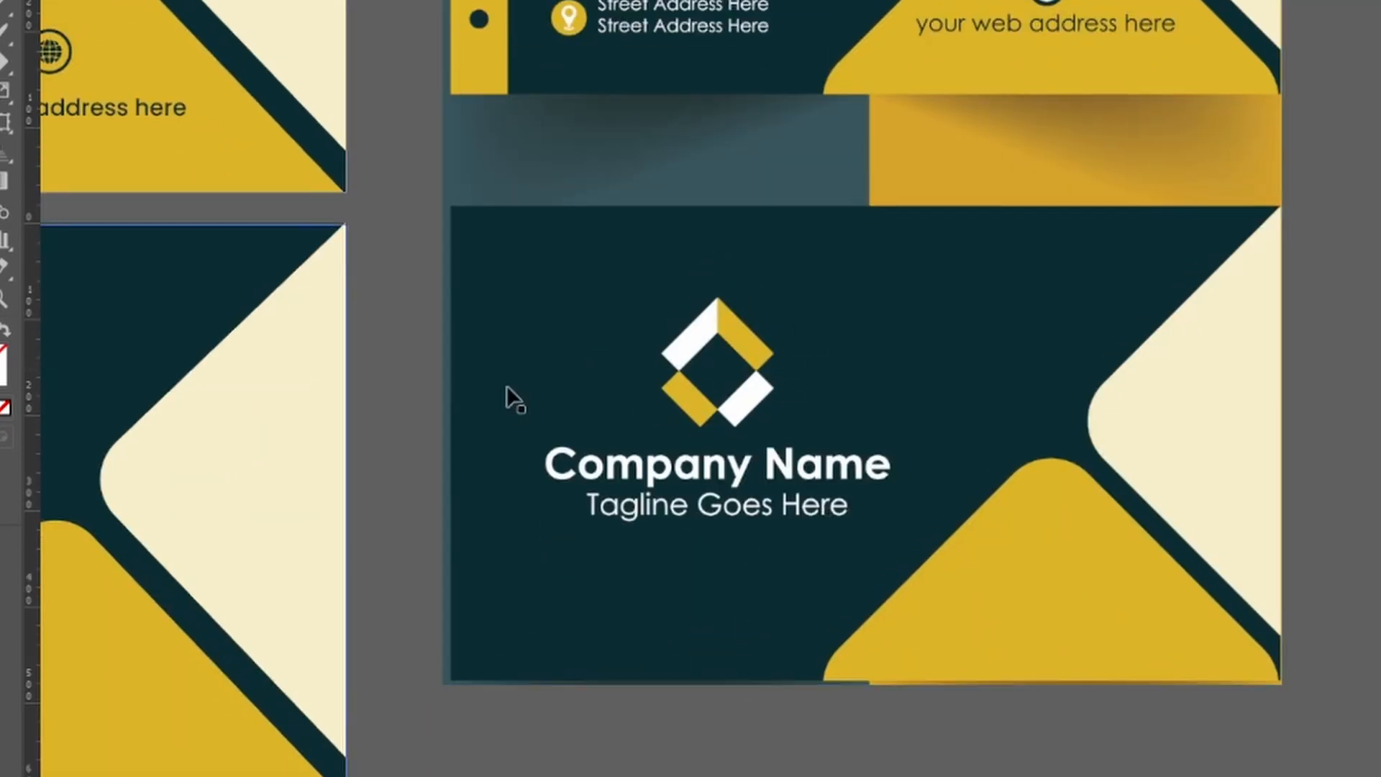
scroll(509, 374, "down", 4)
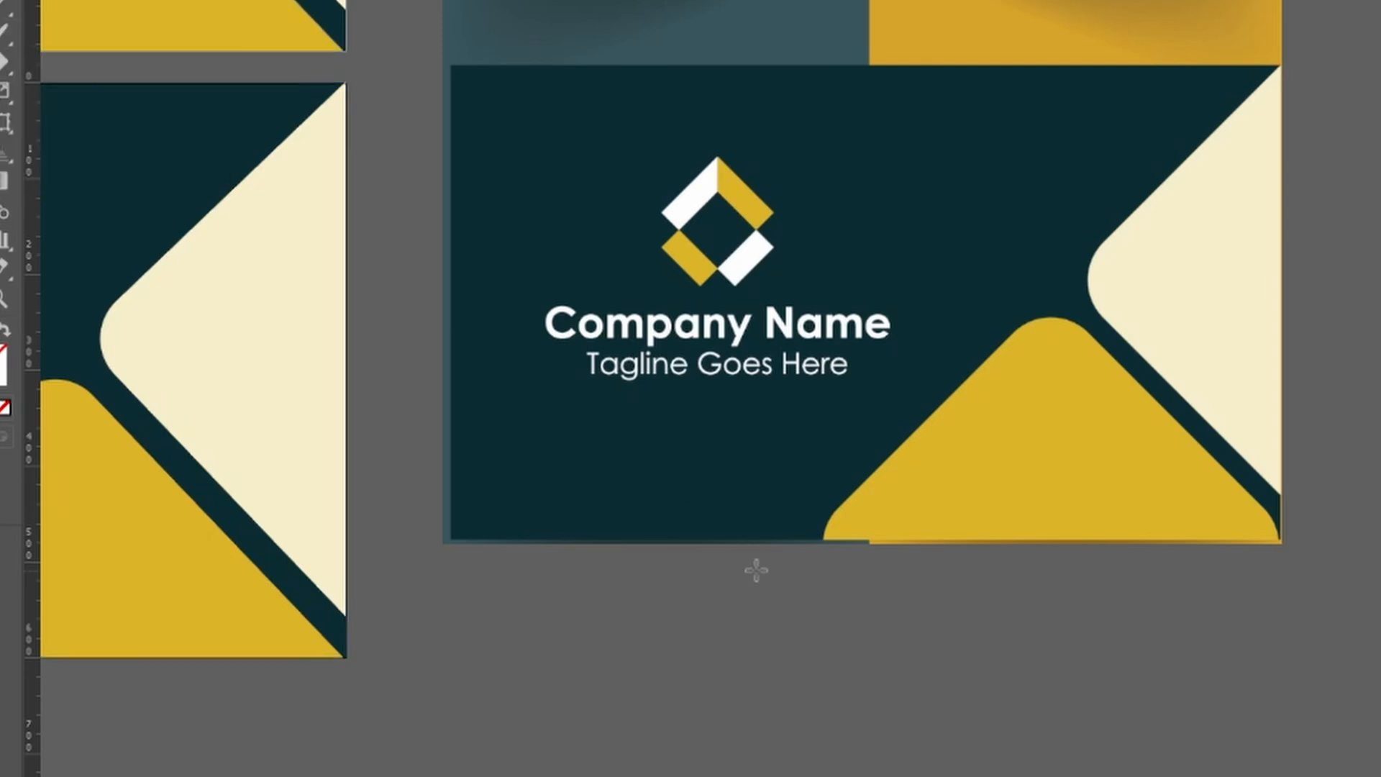
mouse_move(759, 693)
left_mouse_down()
mouse_move(826, 734)
mouse_move(848, 776)
left_mouse_up()
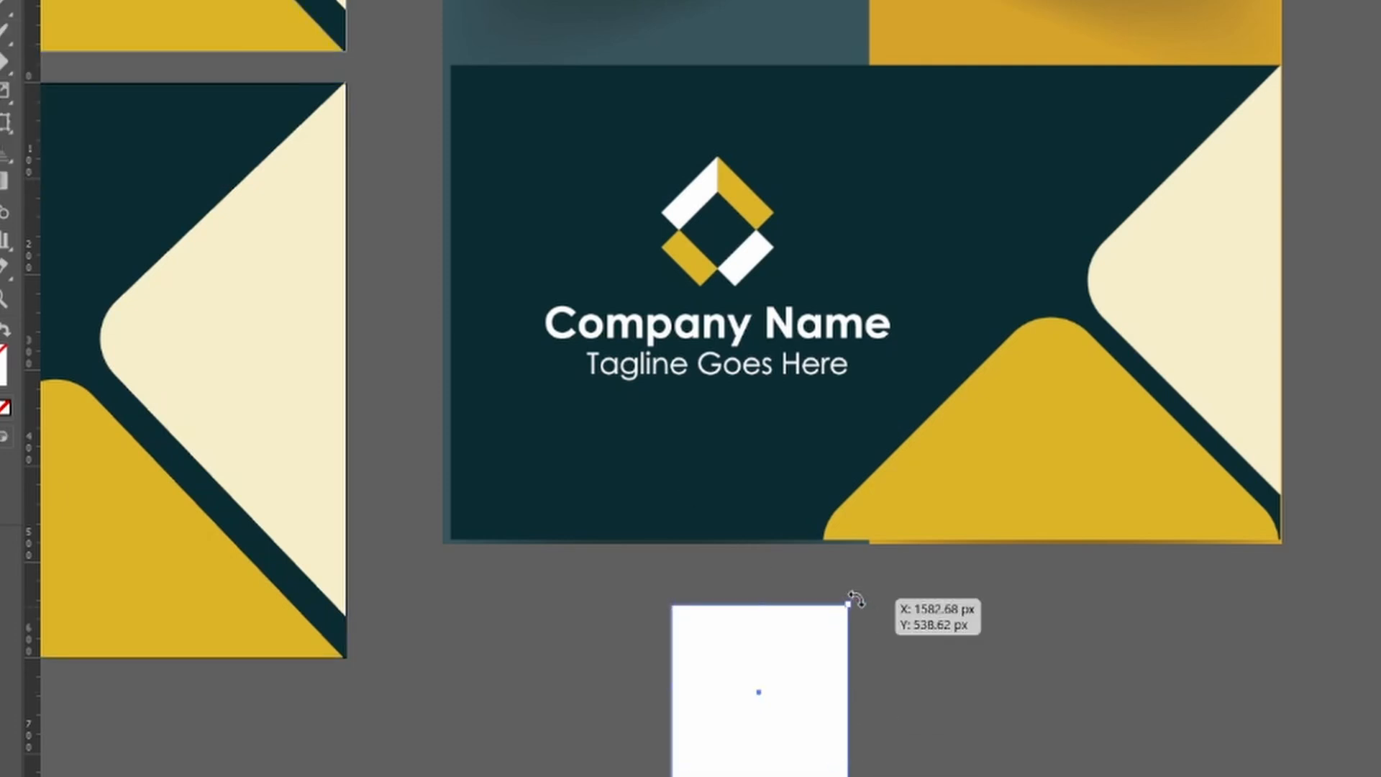
left_click_drag(848, 601, 864, 705)
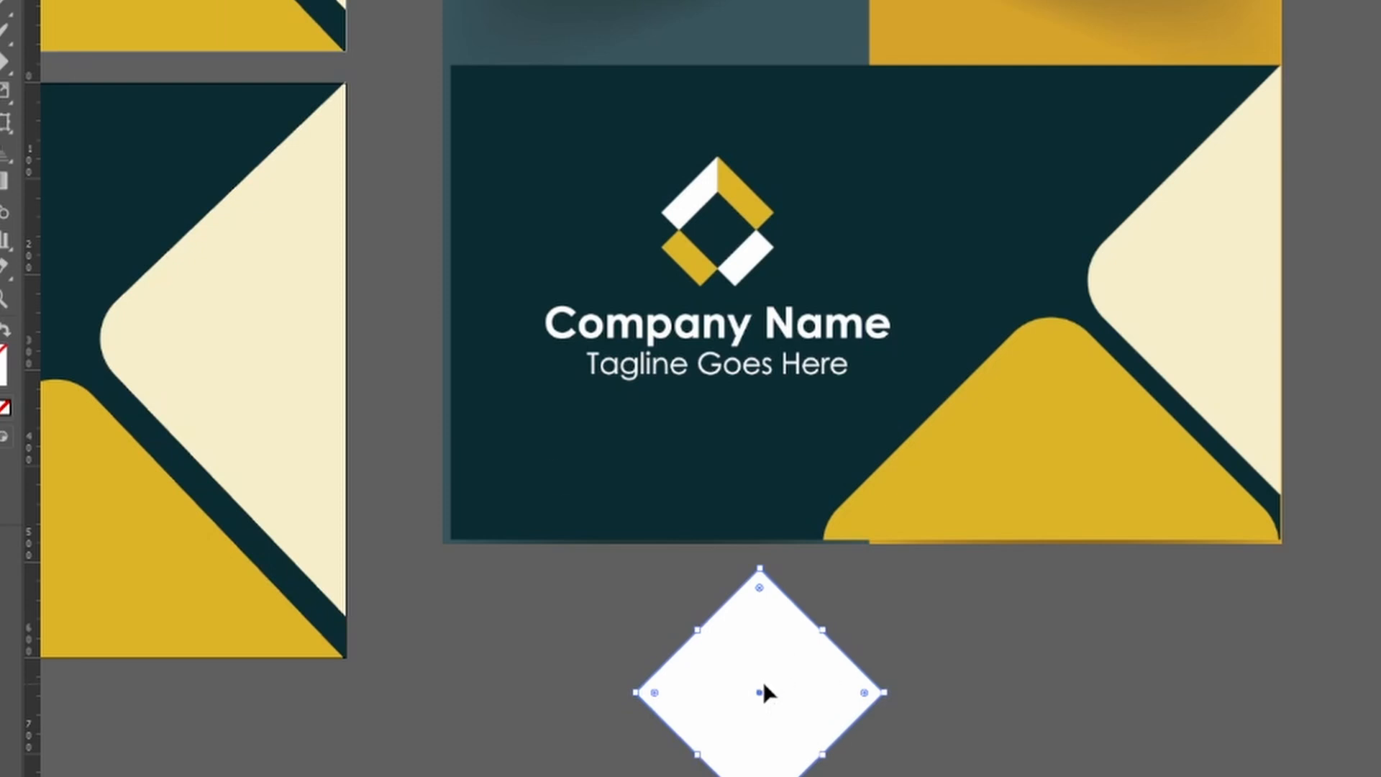
- Place a copy of the white diamond slightly lower, overlapping the original, and draw a vertical line through the centre of both
left_click_drag(764, 692, 761, 740)
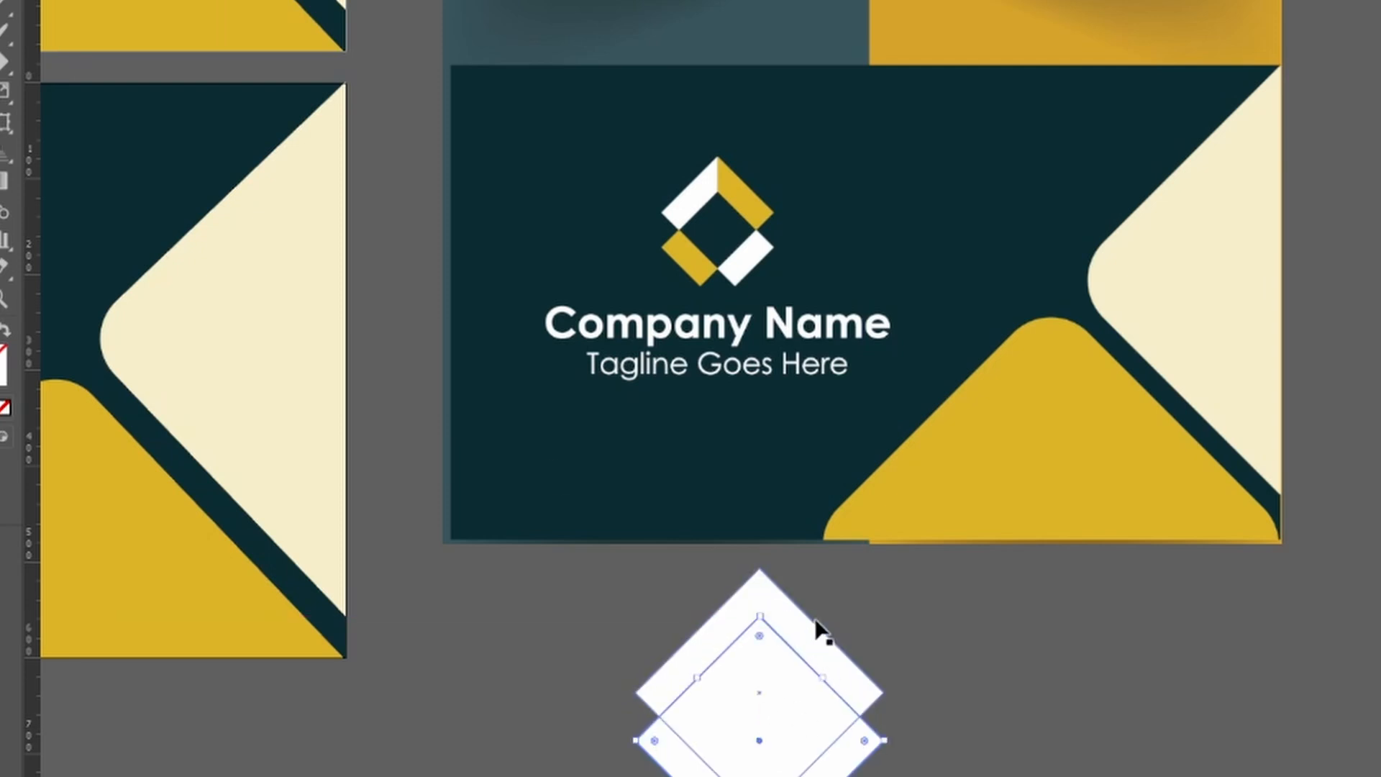
left_click_drag(761, 543, 760, 776)
key("v")
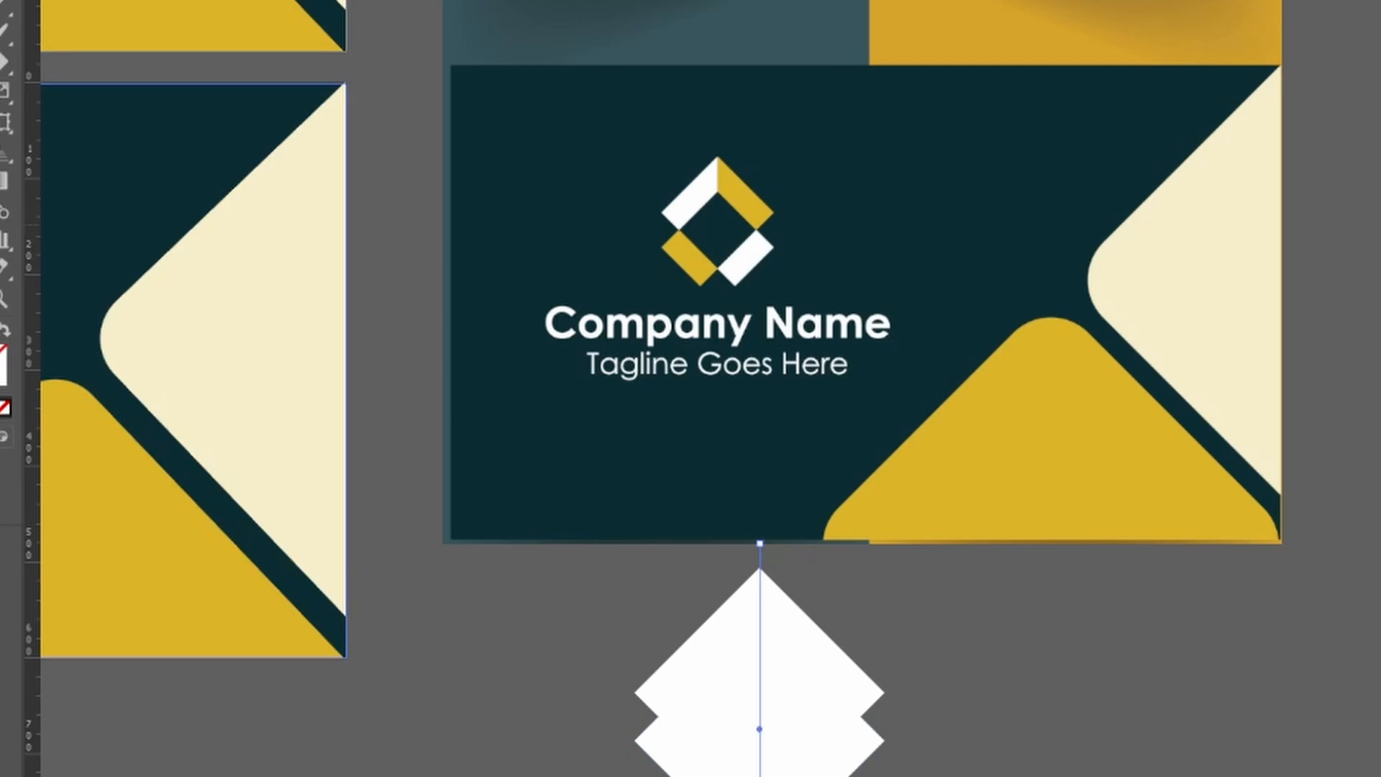
left_click_drag(940, 776, 601, 565)
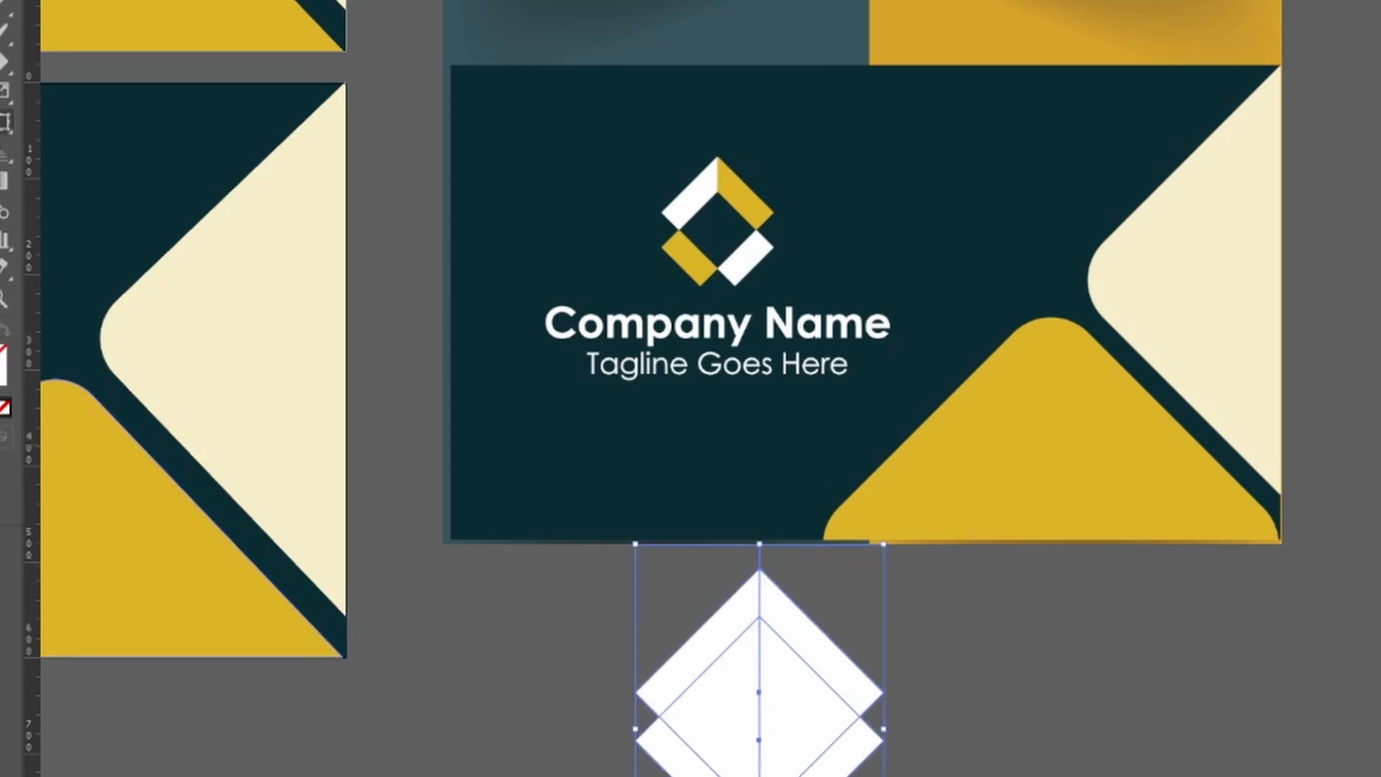
- Cut away the lower diamond's area with the Shape Builder, leaving the white chevron above it
key("shift+m")
left_click_drag(680, 663, 666, 687)
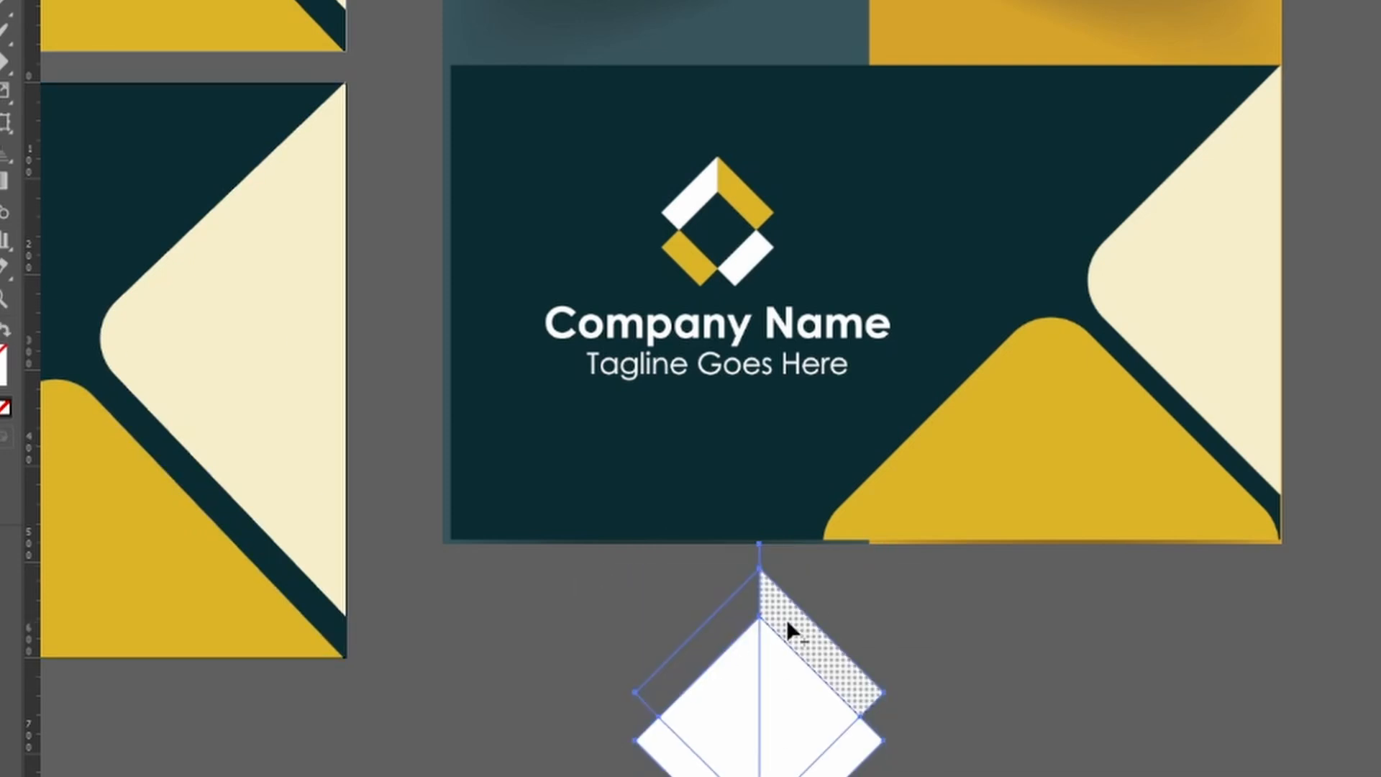
key("ctrl+z")
mouse_move(828, 776)
left_mouse_down()
mouse_move(690, 776)
mouse_move(709, 763)
left_mouse_up()
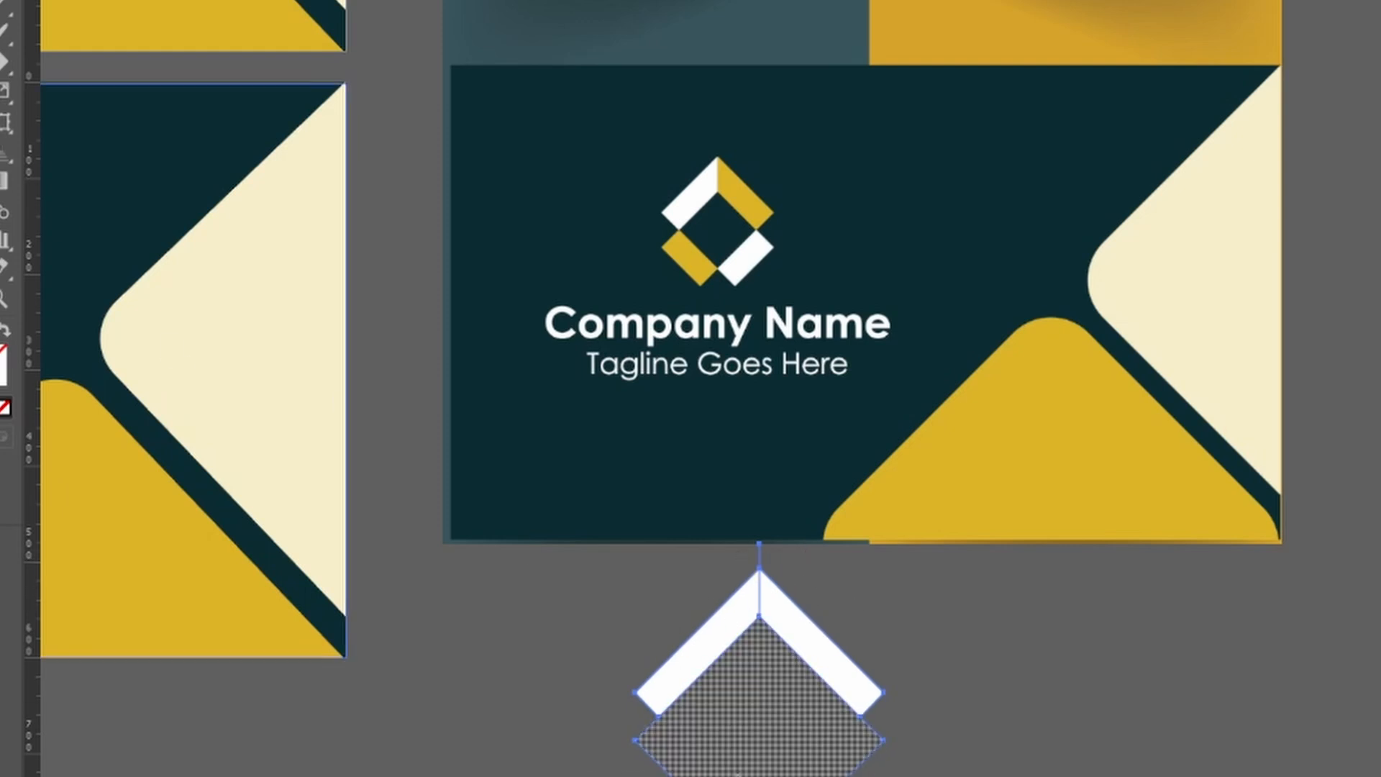
- Try to separate the chevron's two arms with the Shape Builder, and undo the attempt
left_click(831, 658)
left_click(651, 693)
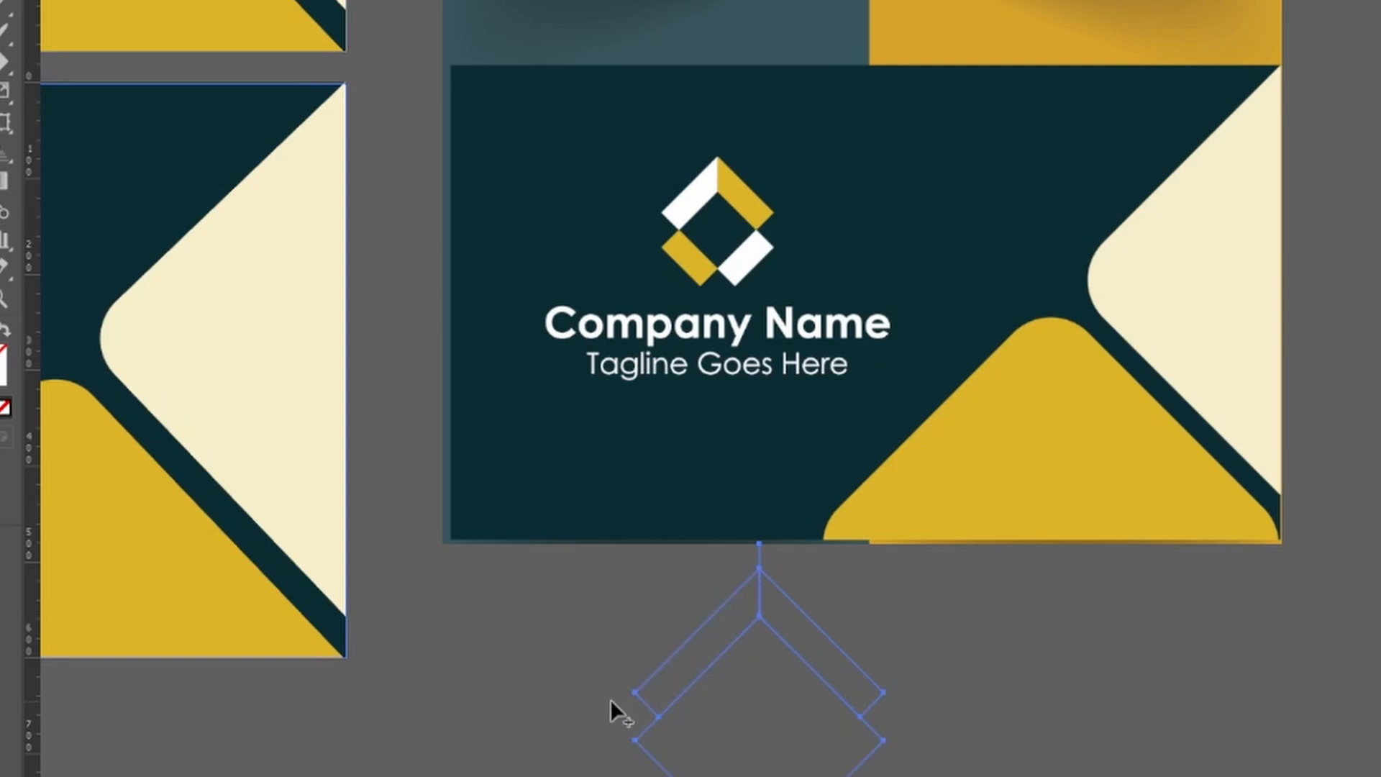
key("v")
left_click(1025, 607)
double_click(793, 650)
left_click(944, 629)
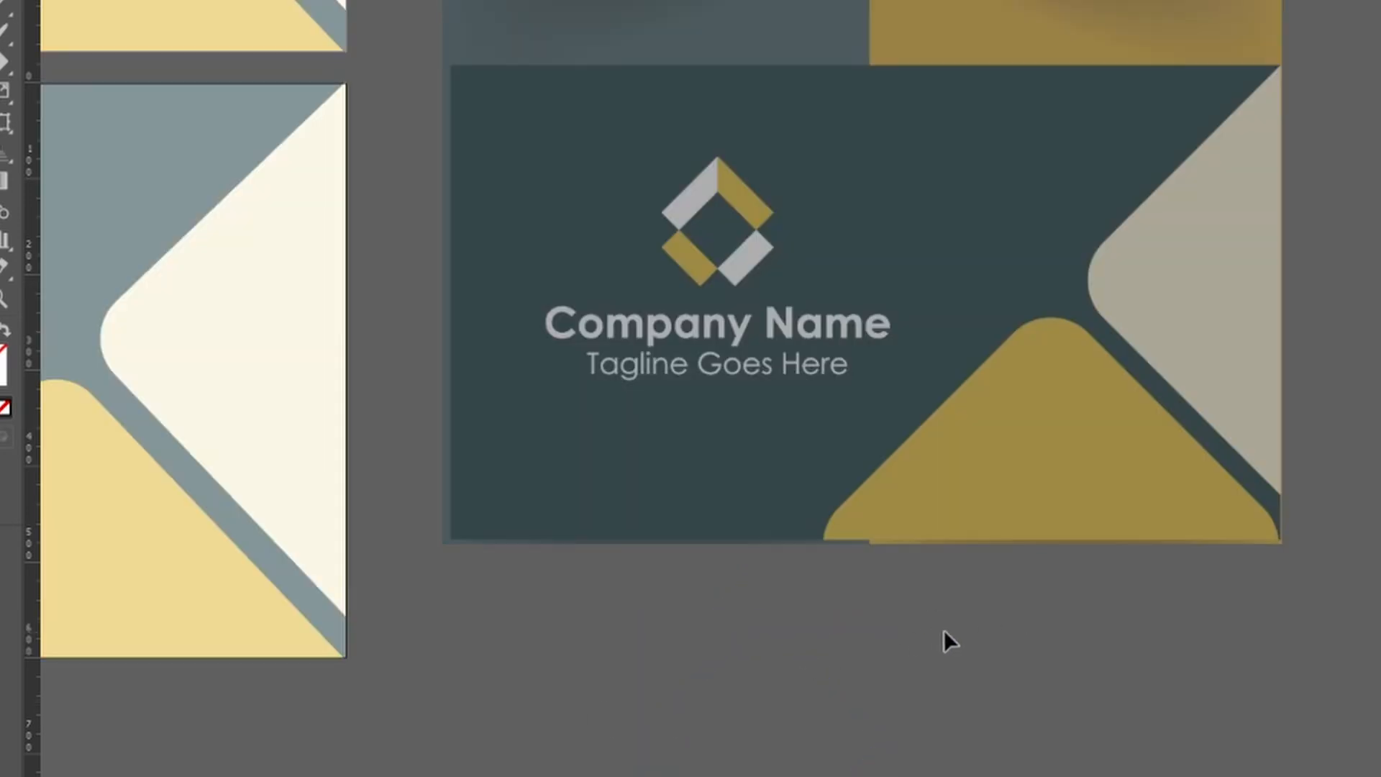
left_click(752, 624)
key("Delete")
key("ctrl+z")
key("ctrl+z")
key("ctrl+z")
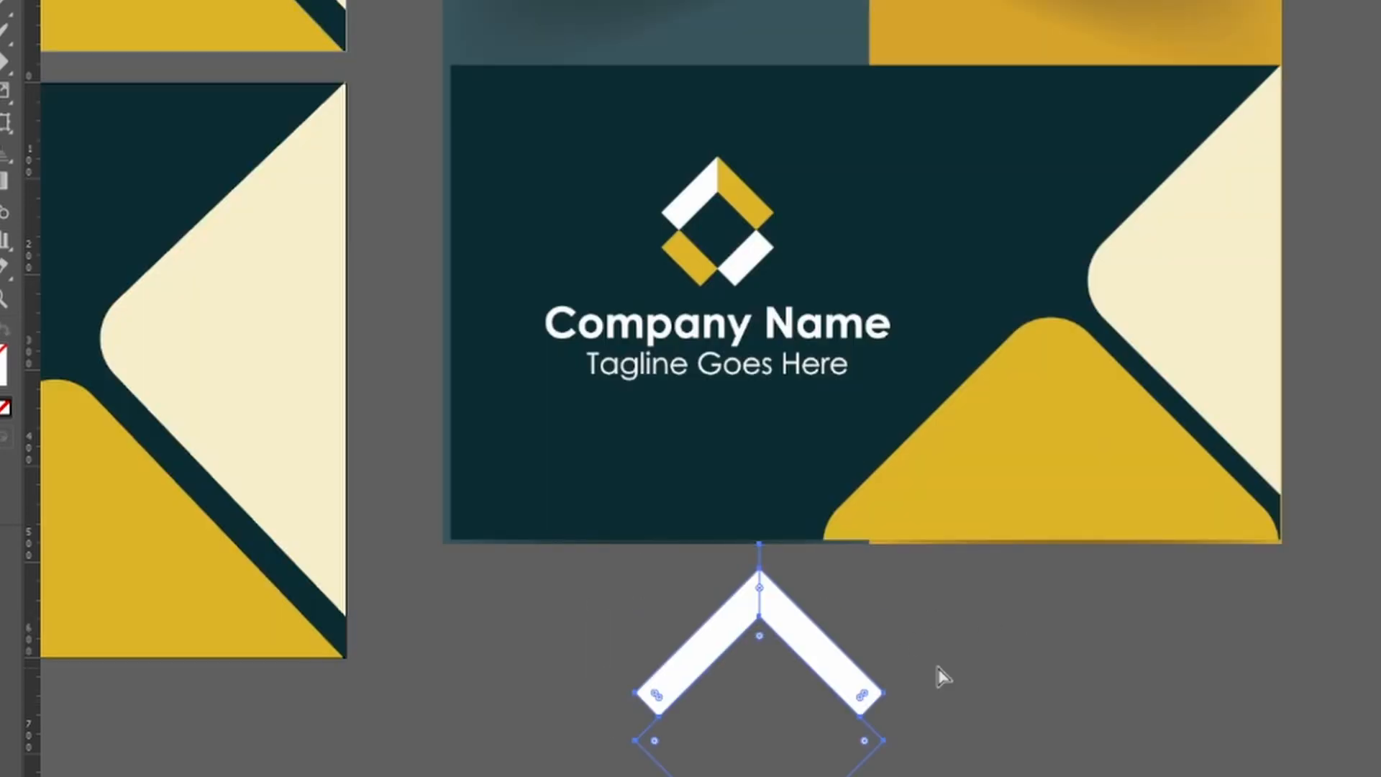
- Recolour the white chevron with the golden yellow sampled from the card's triangle
left_click(941, 675)
left_click(728, 626)
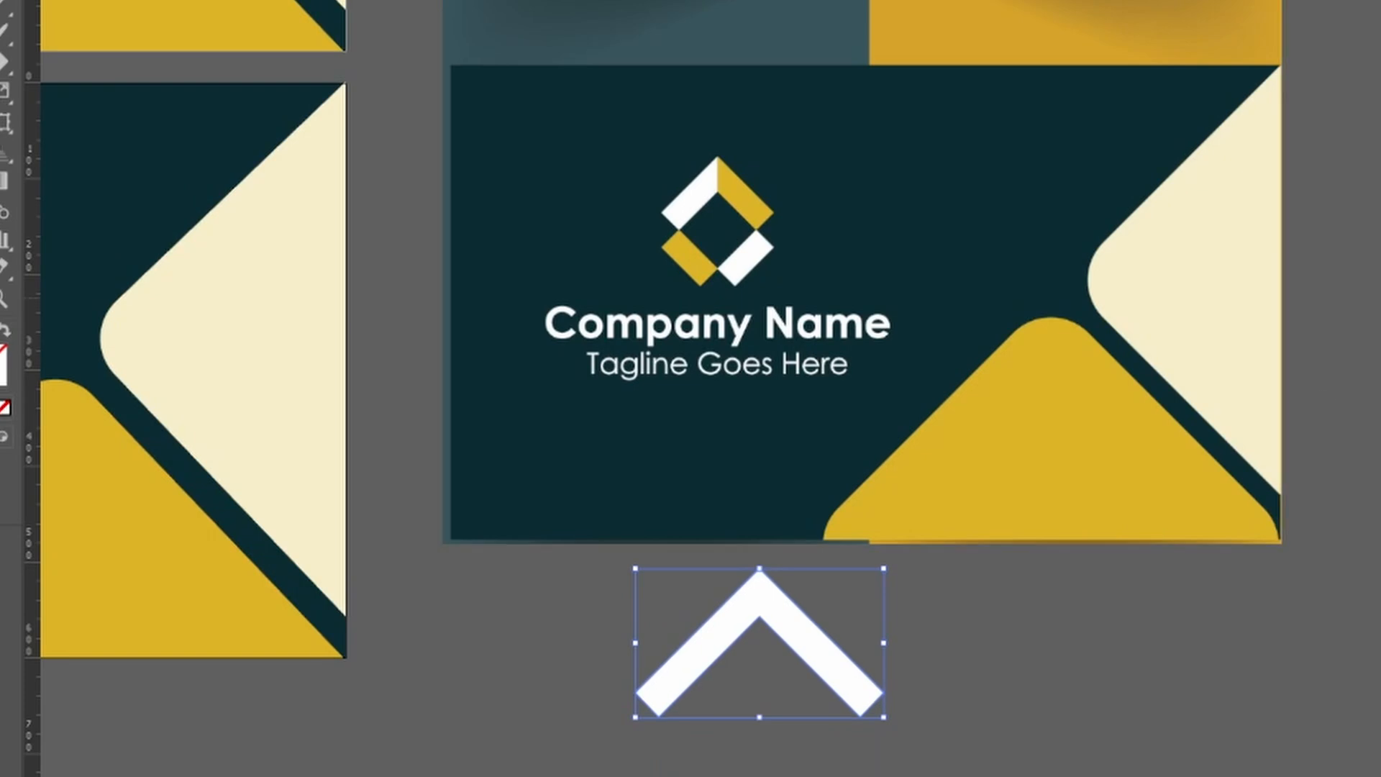
left_click(1379, 155)
left_click(1349, 250)
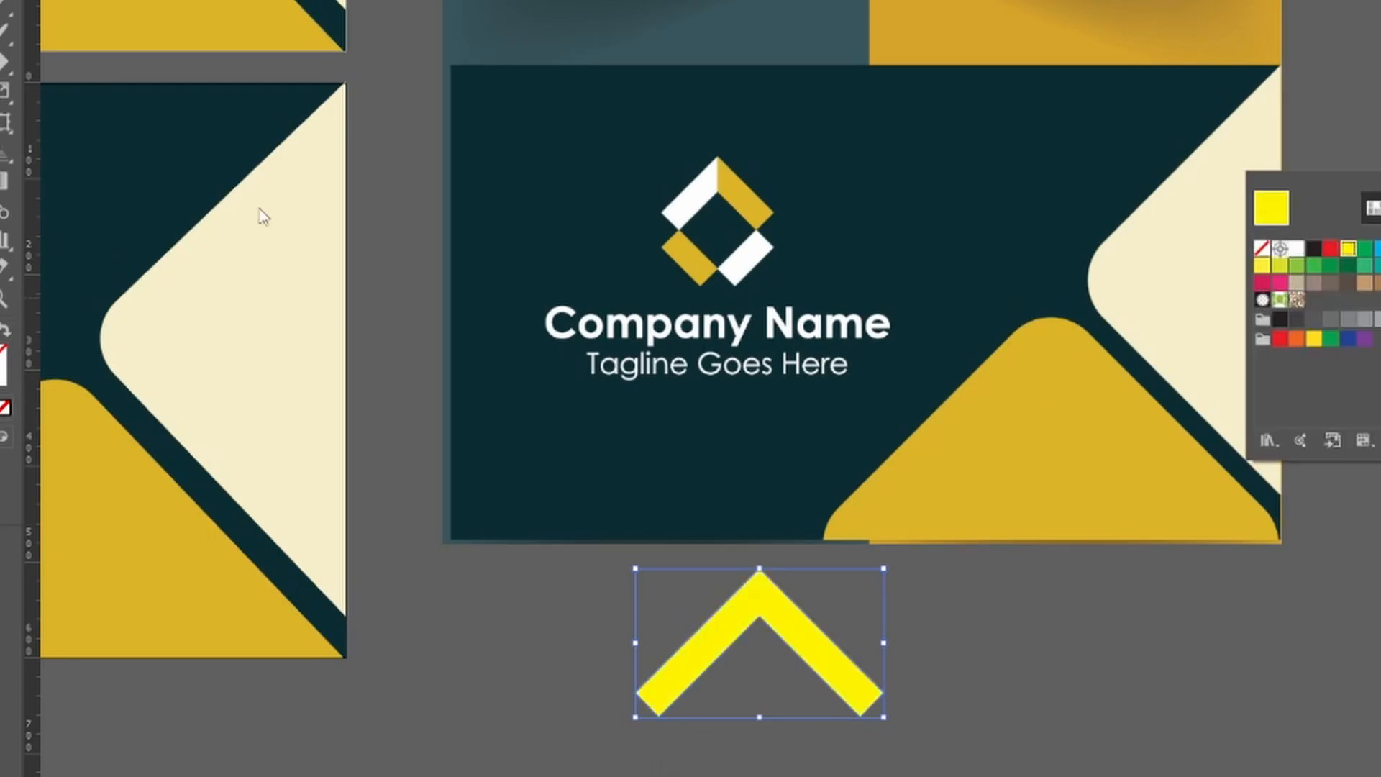
left_click(1094, 469)
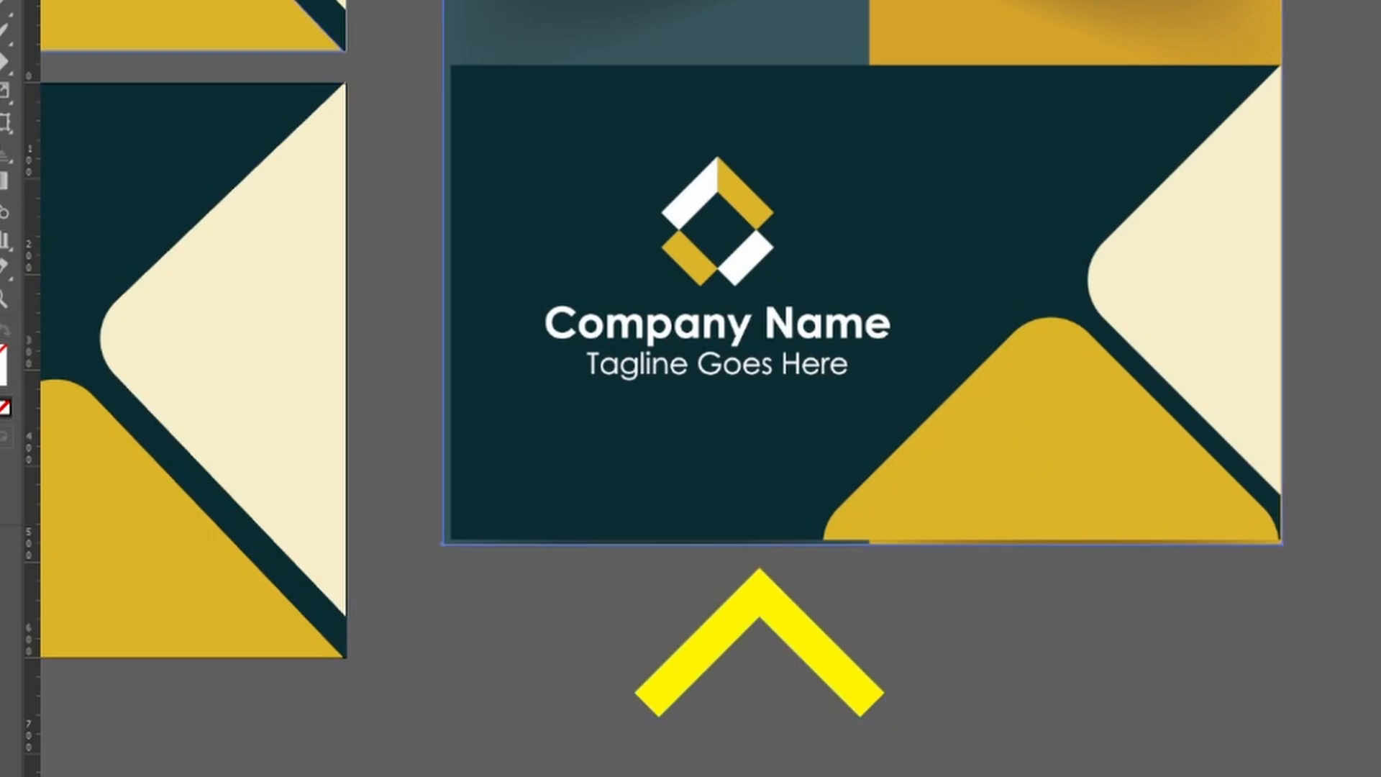
left_click(691, 659)
key("i")
left_click(1098, 408)
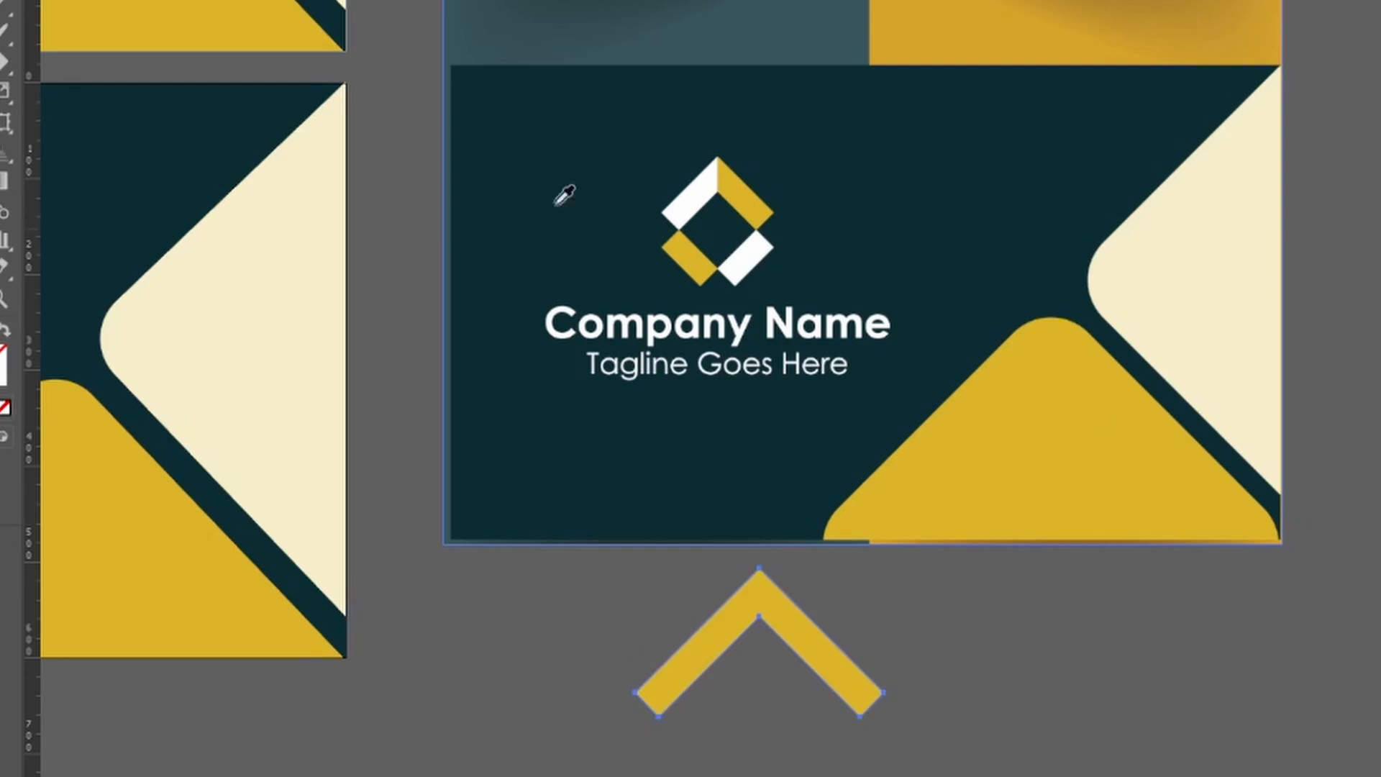
- Try to split the yellow chevron along a short vertical line with the Shape Builder, and undo the attempt
left_click_drag(760, 553, 760, 687)
left_click_drag(543, 640, 763, 633)
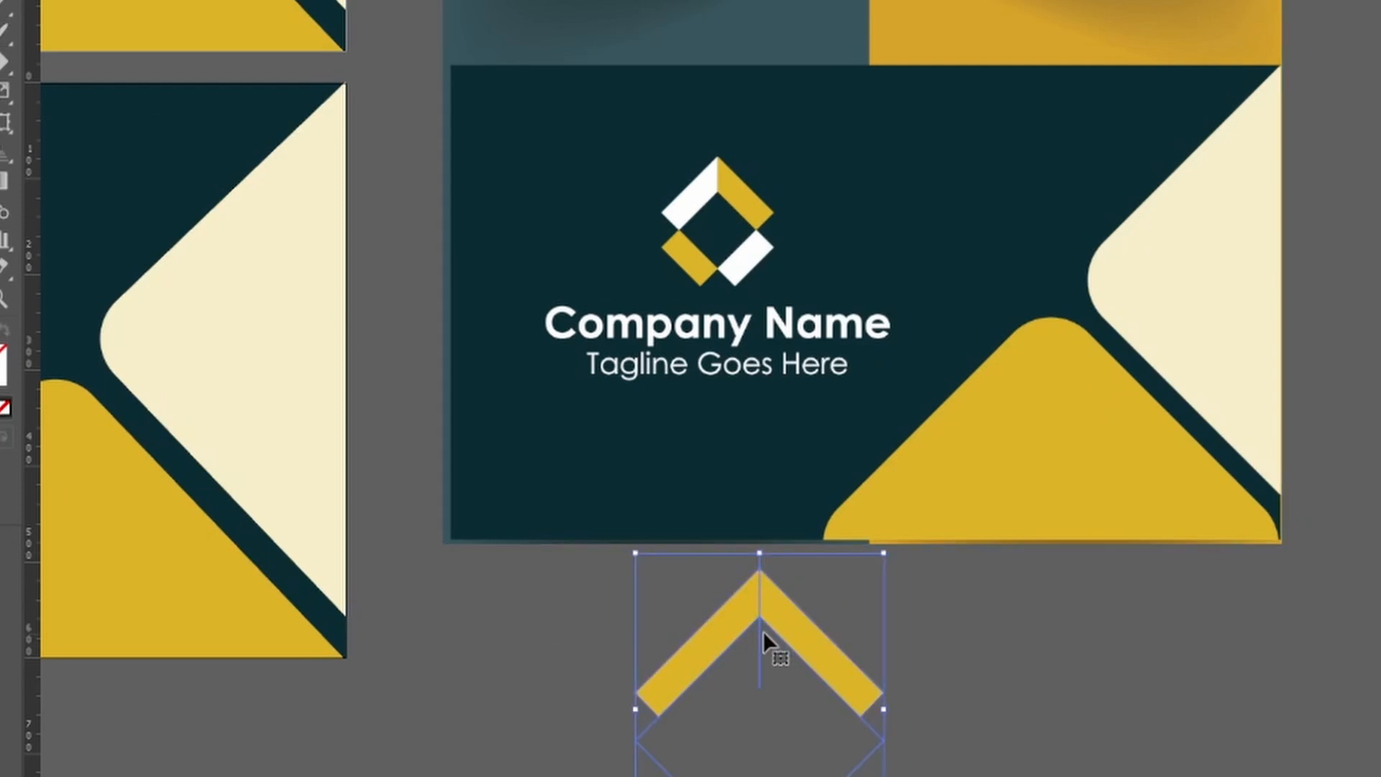
key("shift+m")
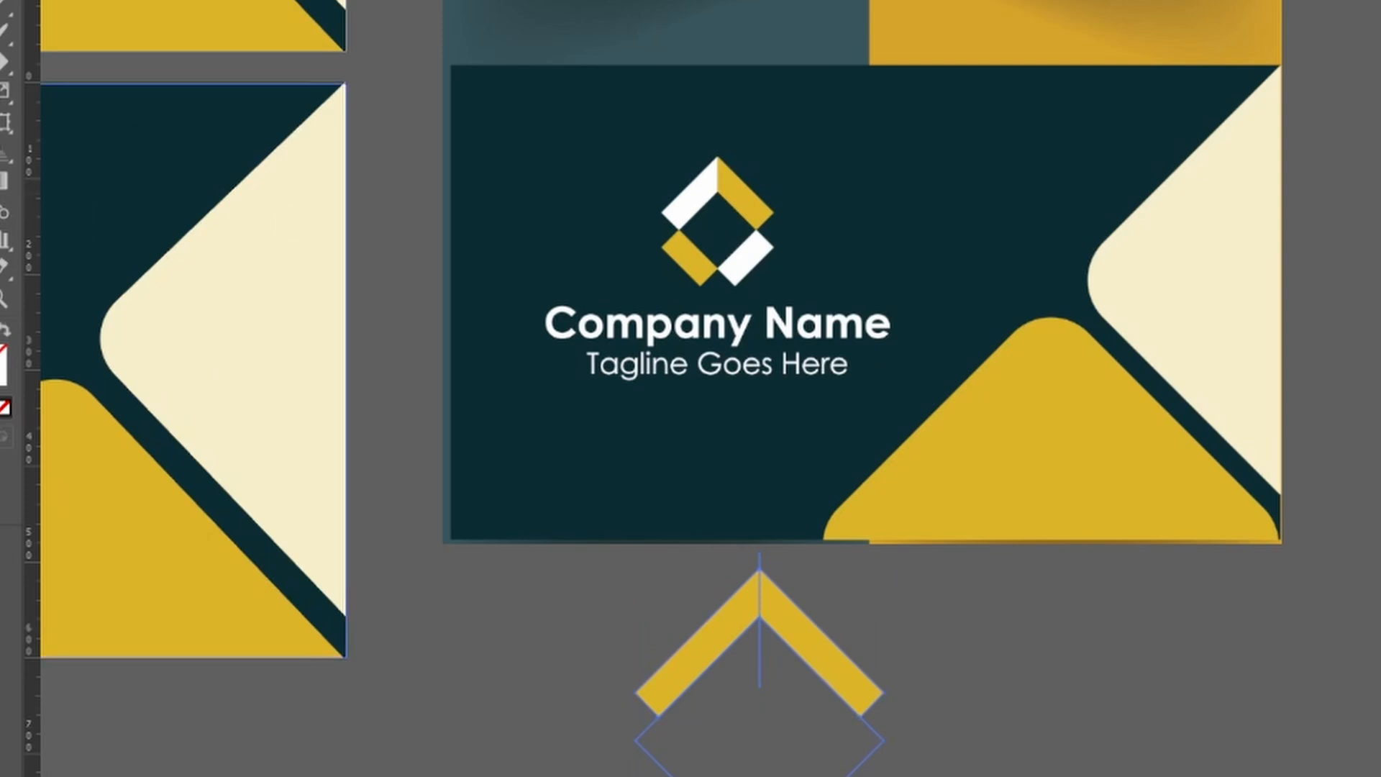
left_click(761, 743, "alt")
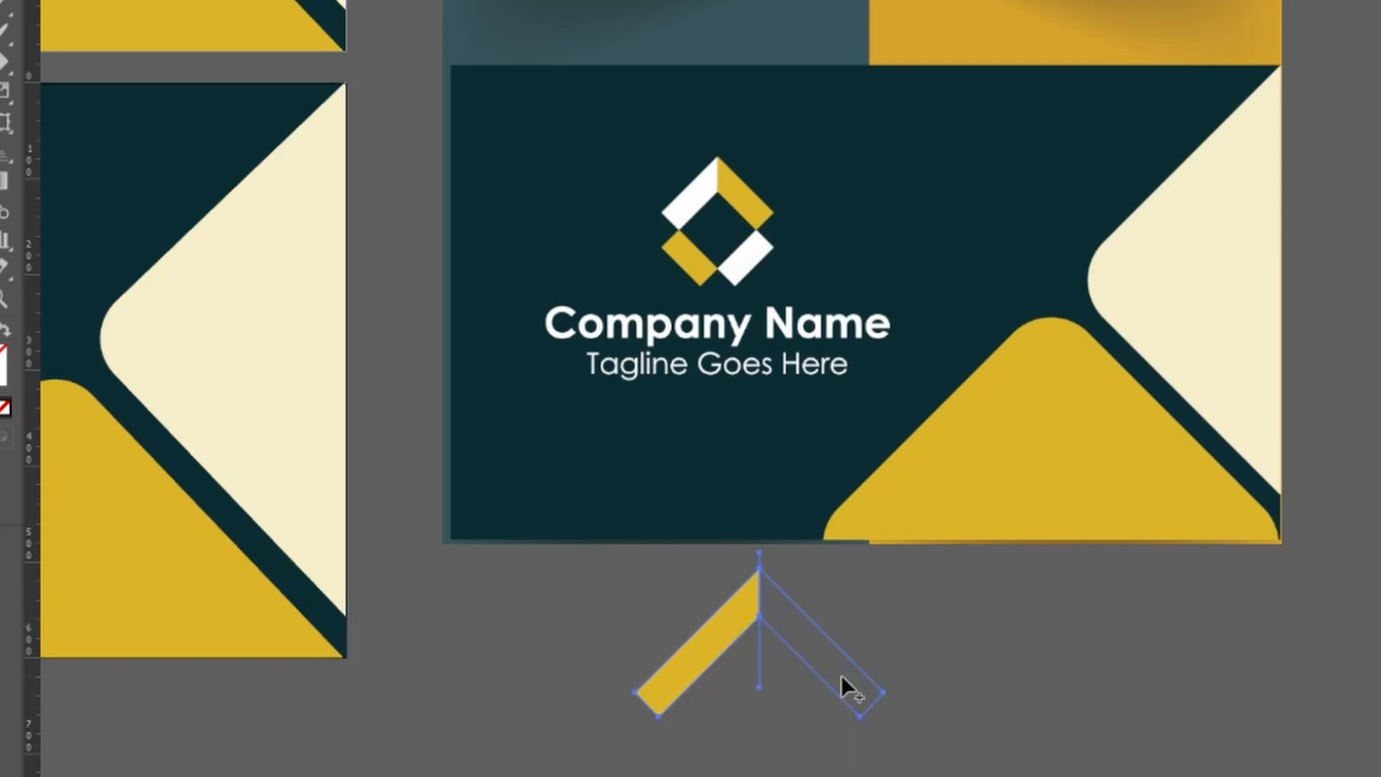
key("v")
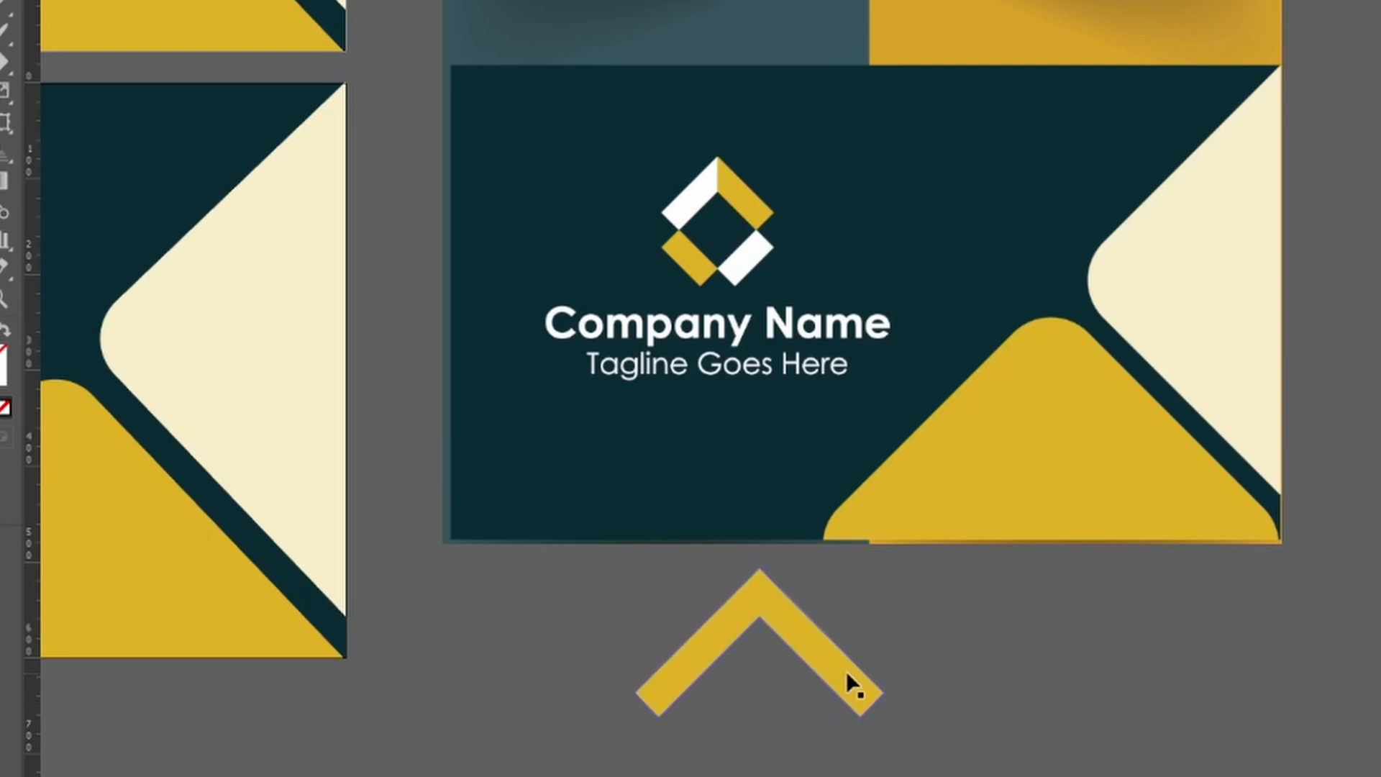
- Move the yellow chevron further down, away from the reference card
double_click(762, 605)
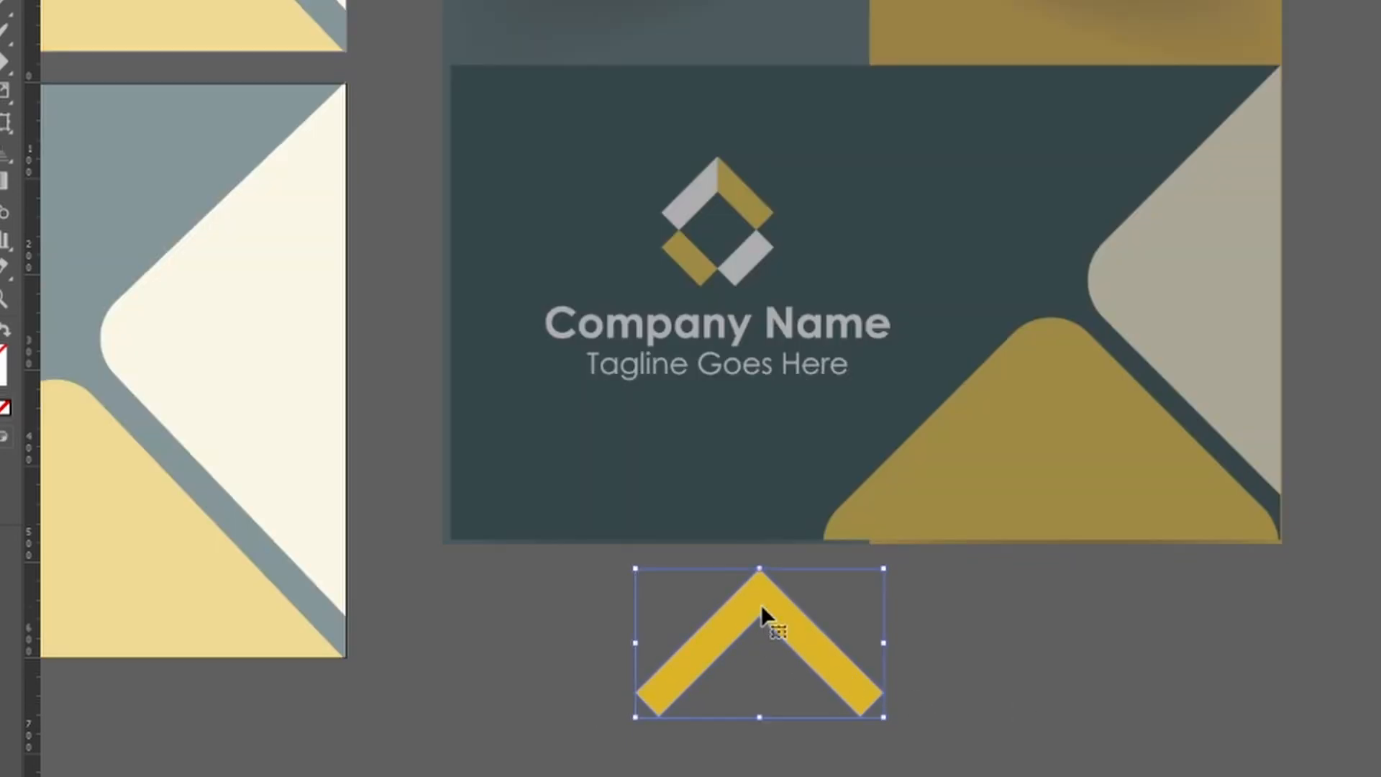
left_click(140, 2)
left_click_drag(800, 649, 802, 724)
left_click(1020, 734)
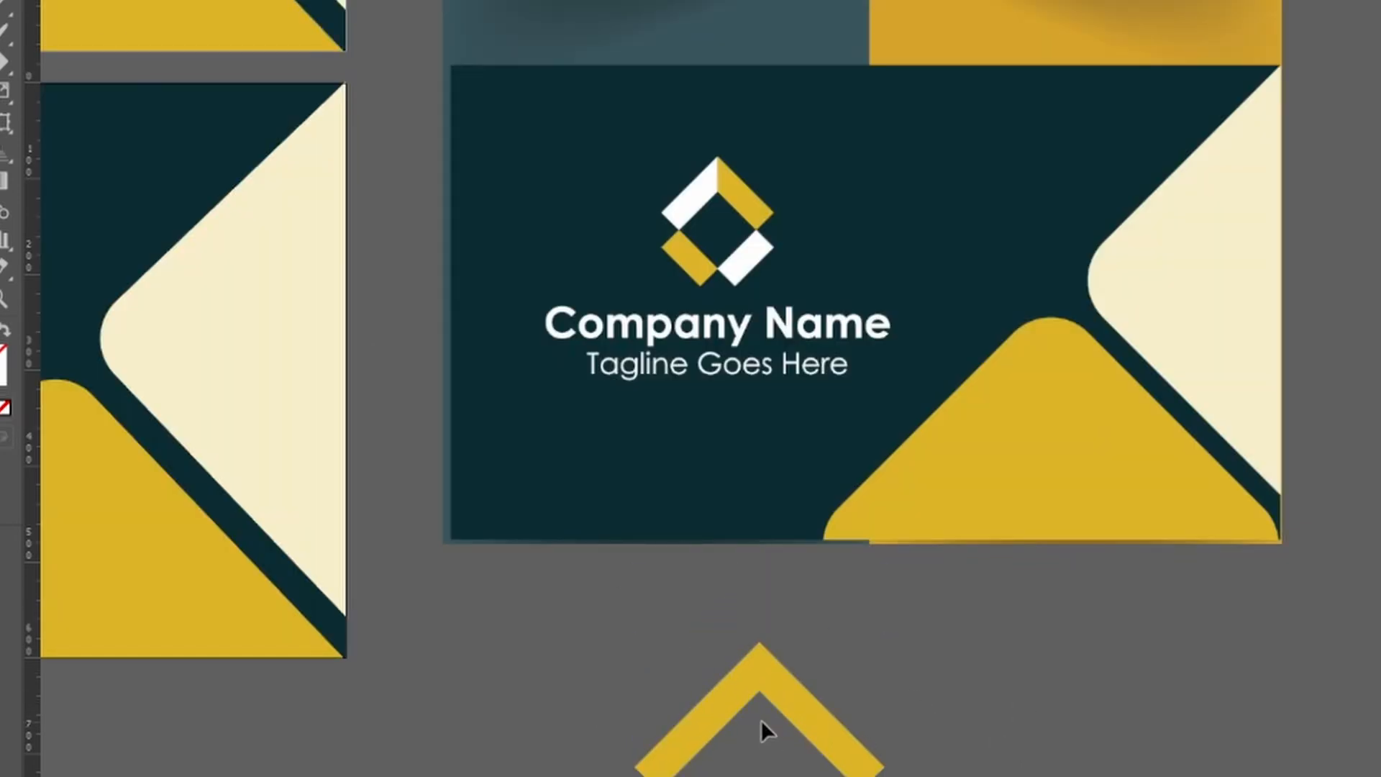
- Draw a vertical line through the chevron's tip and split the chevron into two arms with the Shape Builder
left_click(762, 658)
key("ctrl+equal")
left_click_drag(730, 551, 730, 594)
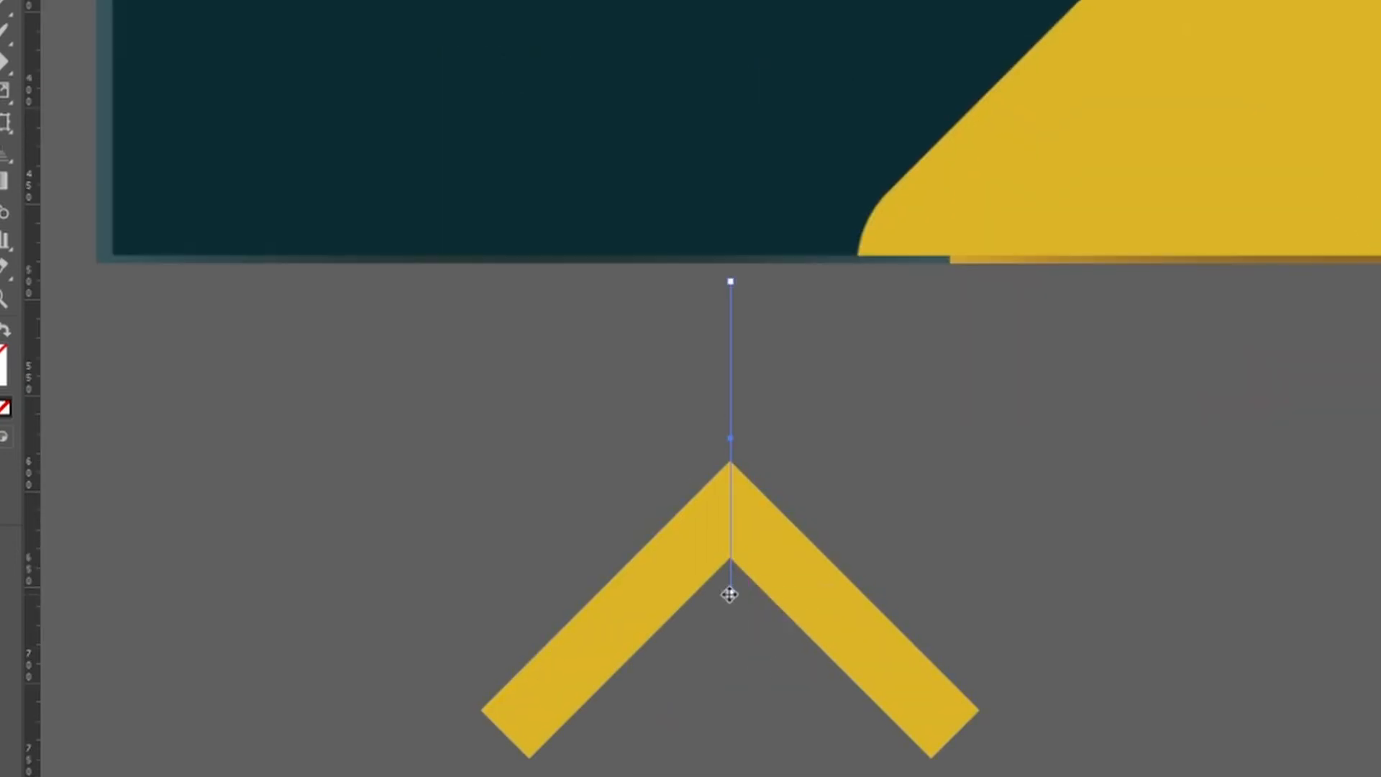
left_click_drag(1121, 706, 253, 464)
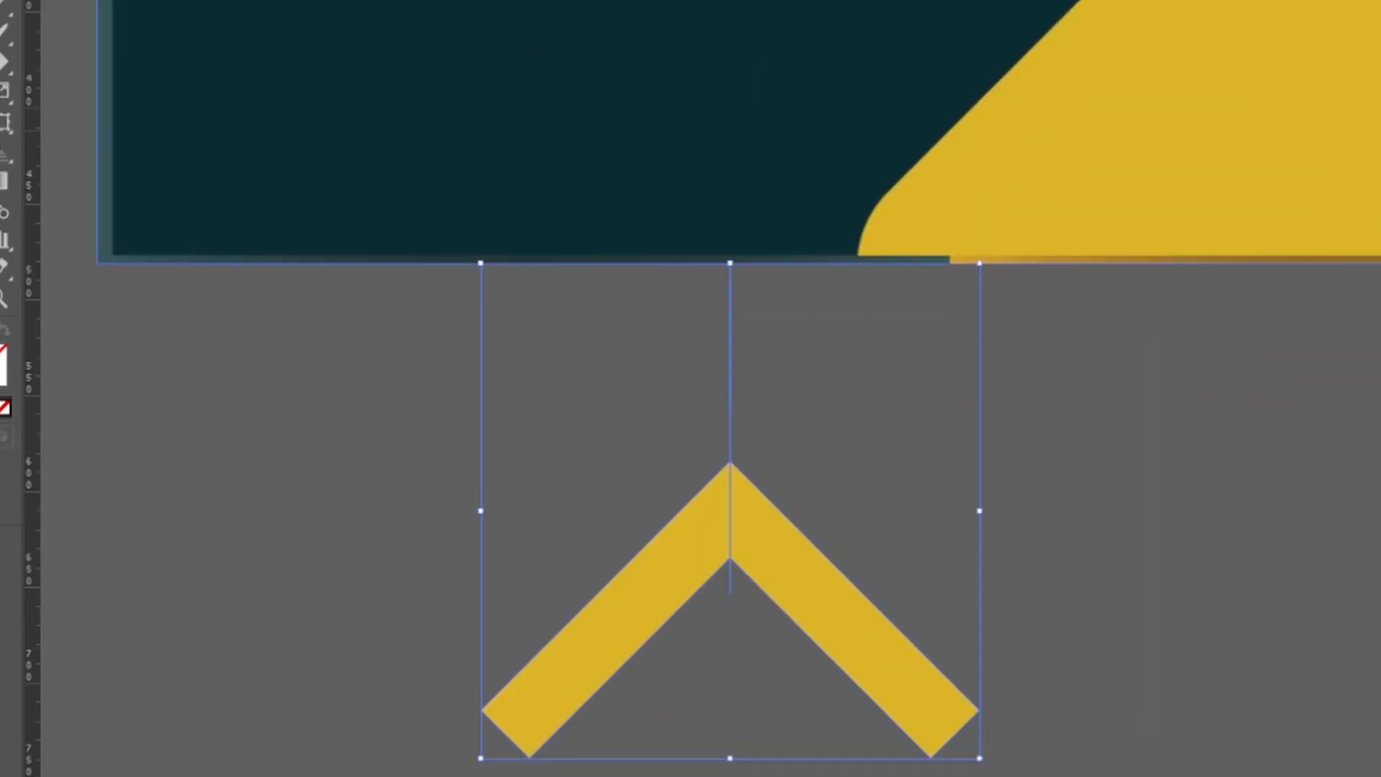
key("shift+m")
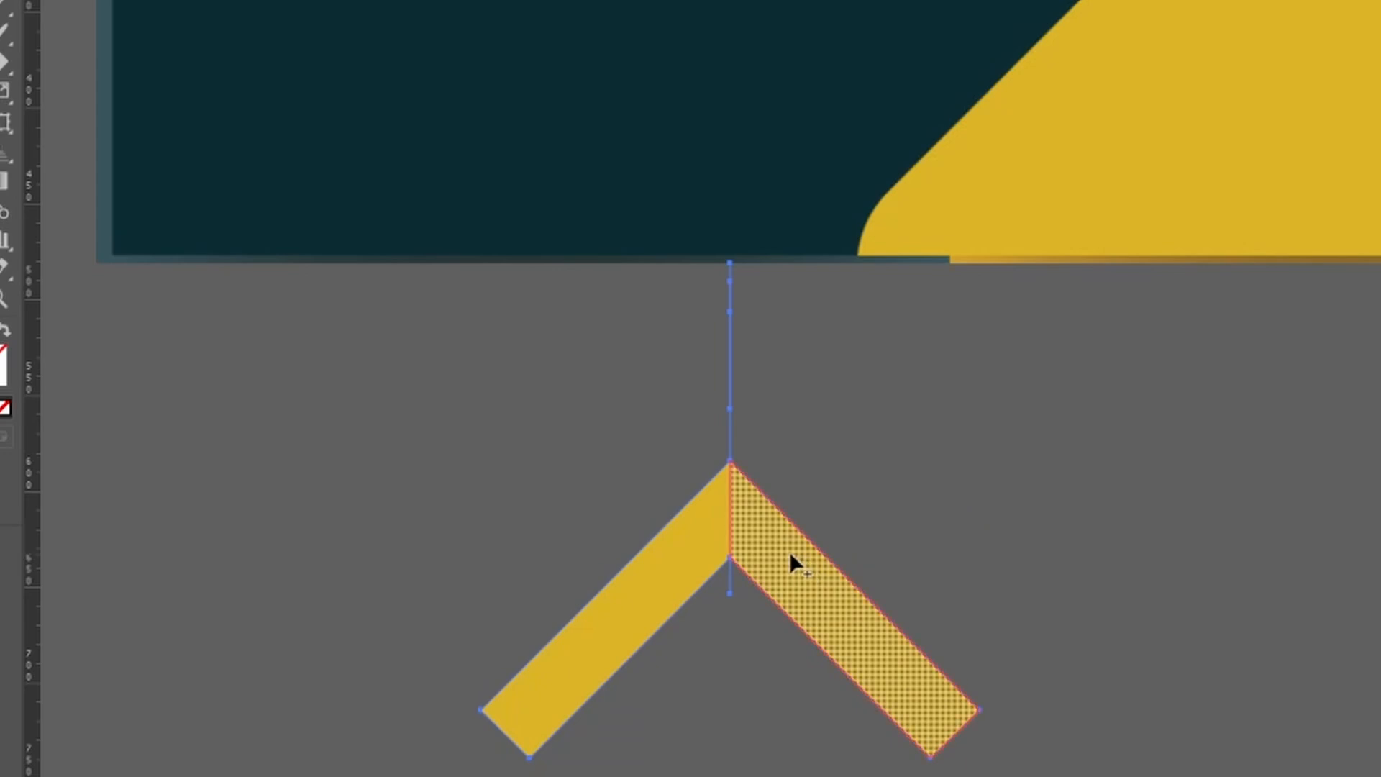
left_click(775, 569)
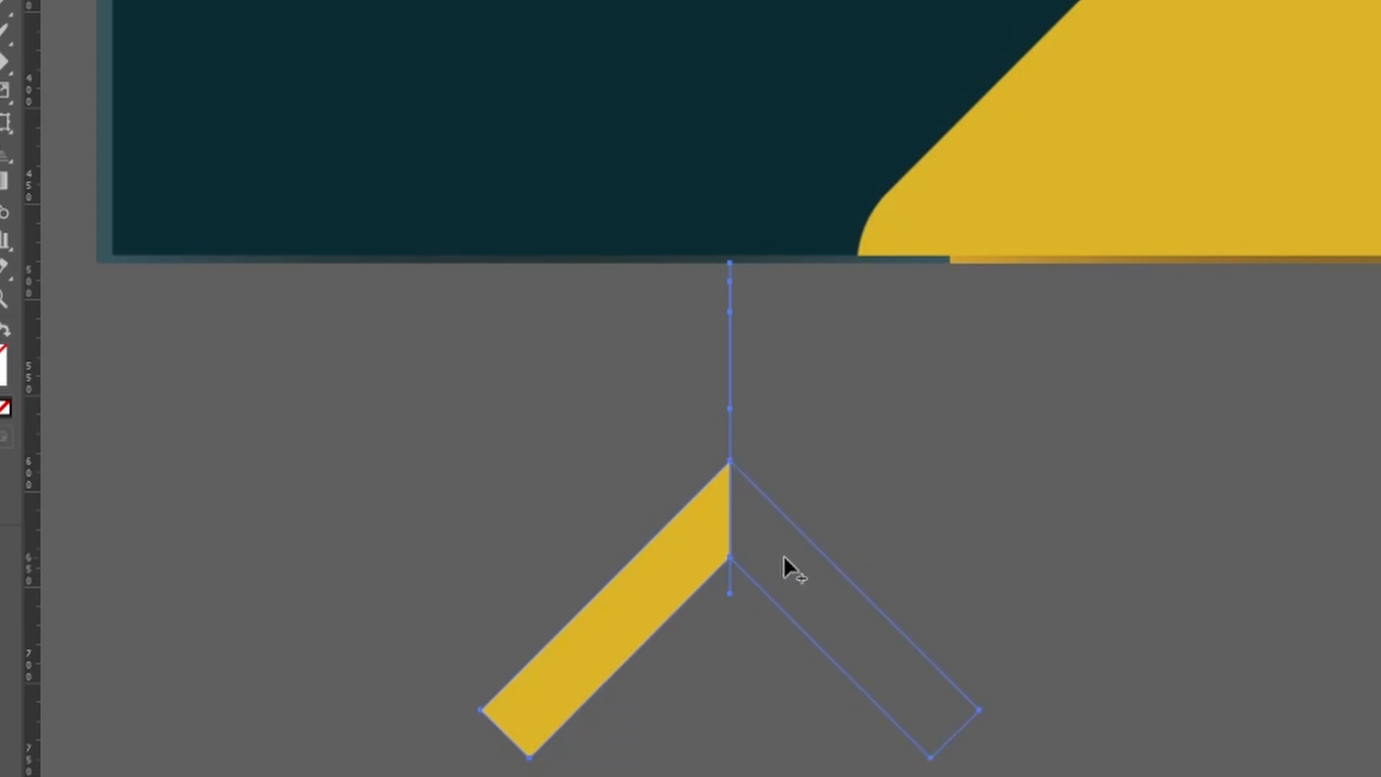
key("v")
left_click(800, 537)
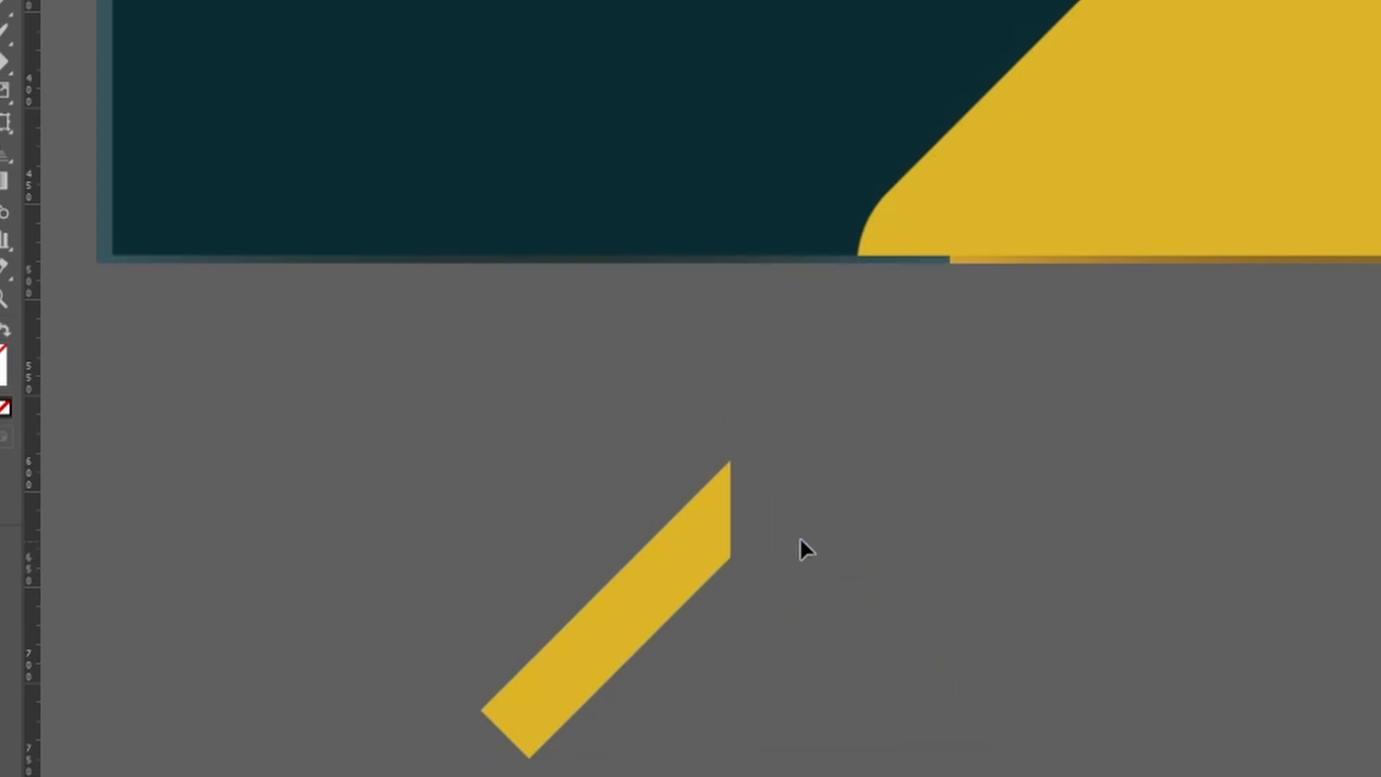
- Try filling the chevron's left arm with white, and undo the fill
left_click(800, 532)
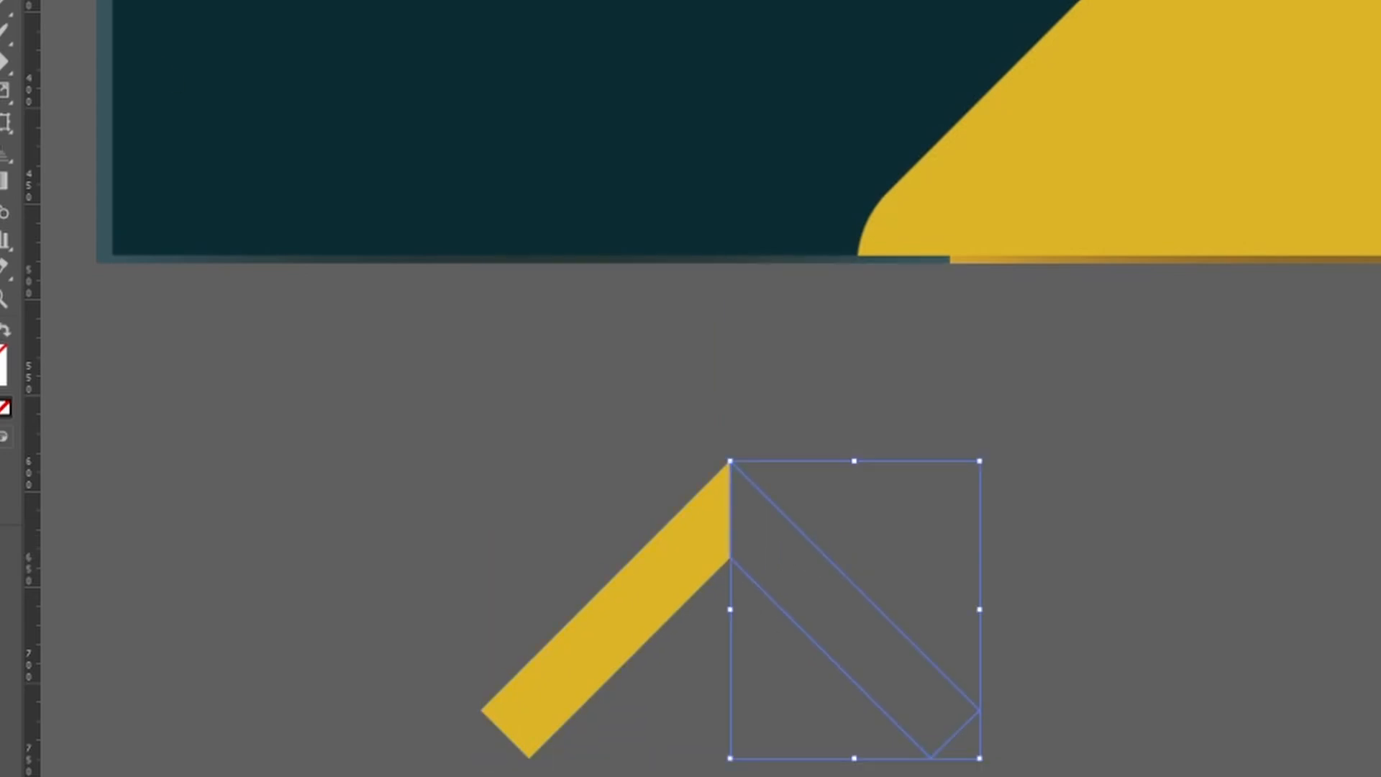
double_click(688, 537)
left_click(1295, 254)
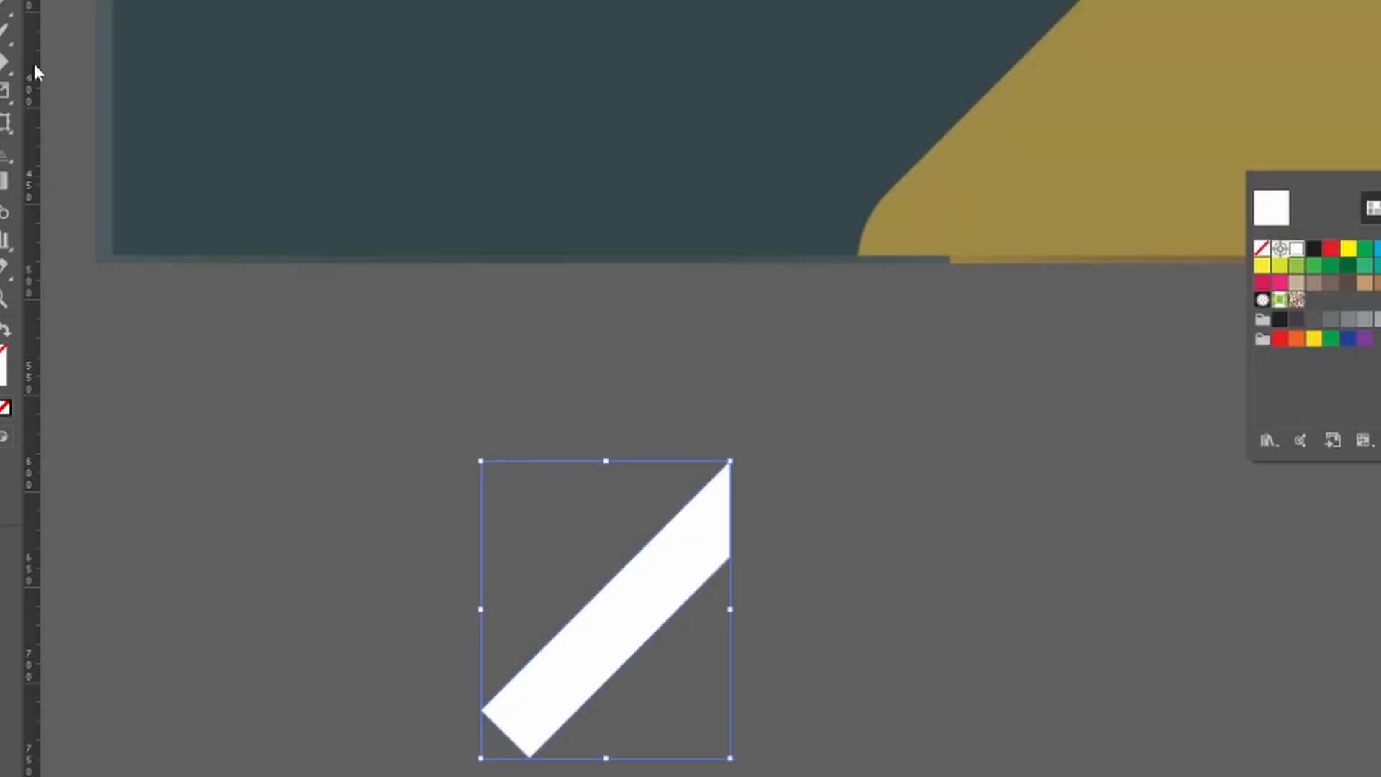
key("Escape")
key("Escape")
left_click(716, 505)
key("ctrl+z")
key("ctrl+z")
key("ctrl+z")
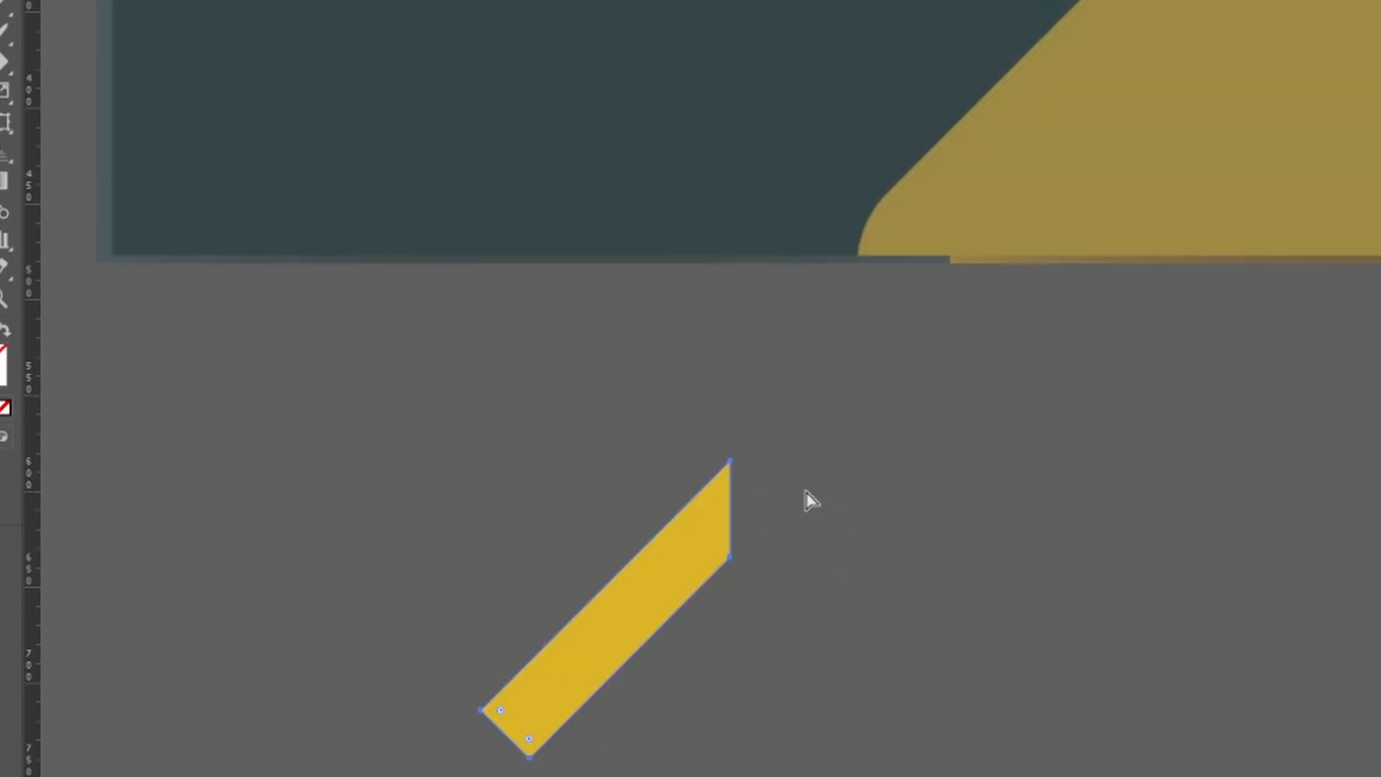
- Fill the chevron's right arm with white
left_click(787, 505)
double_click(782, 512)
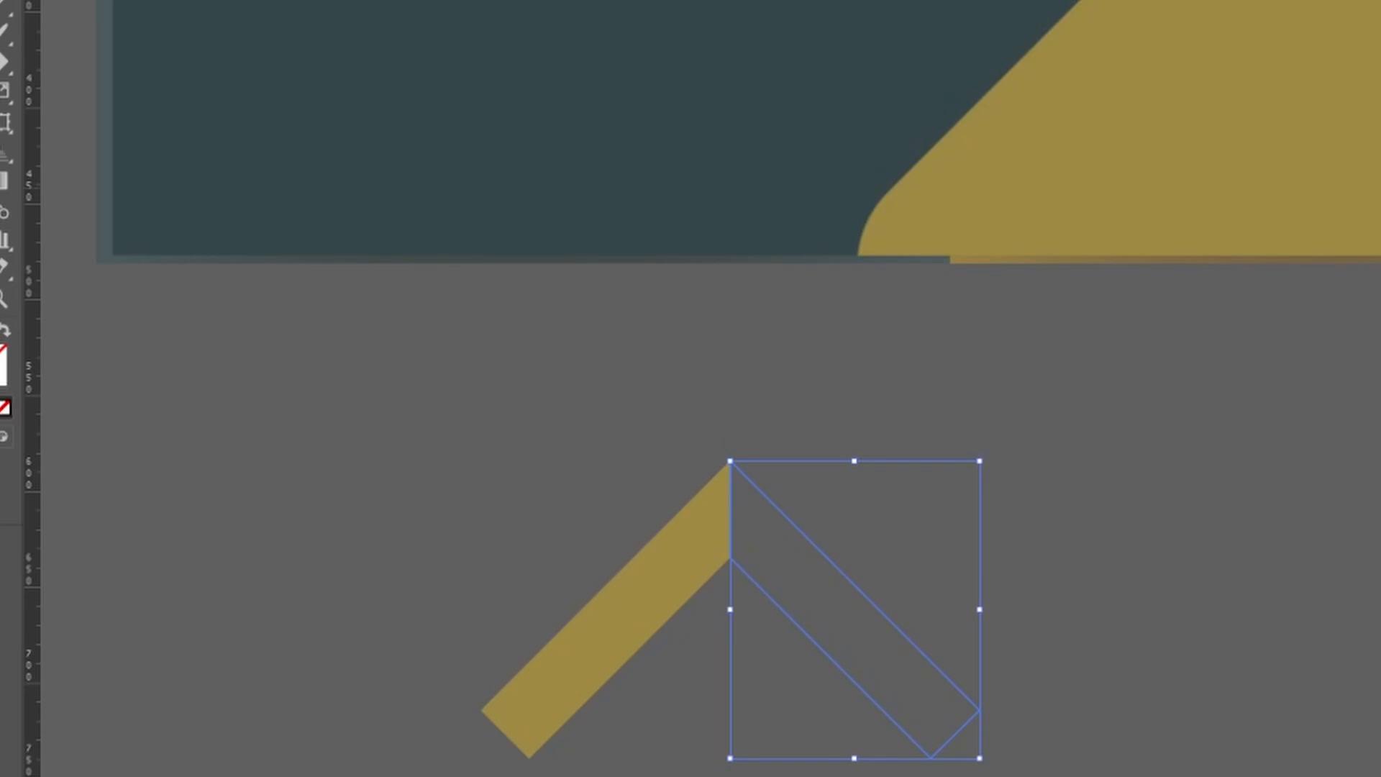
left_click(1357, 249)
left_click(1294, 254)
key("Escape")
key("Escape")
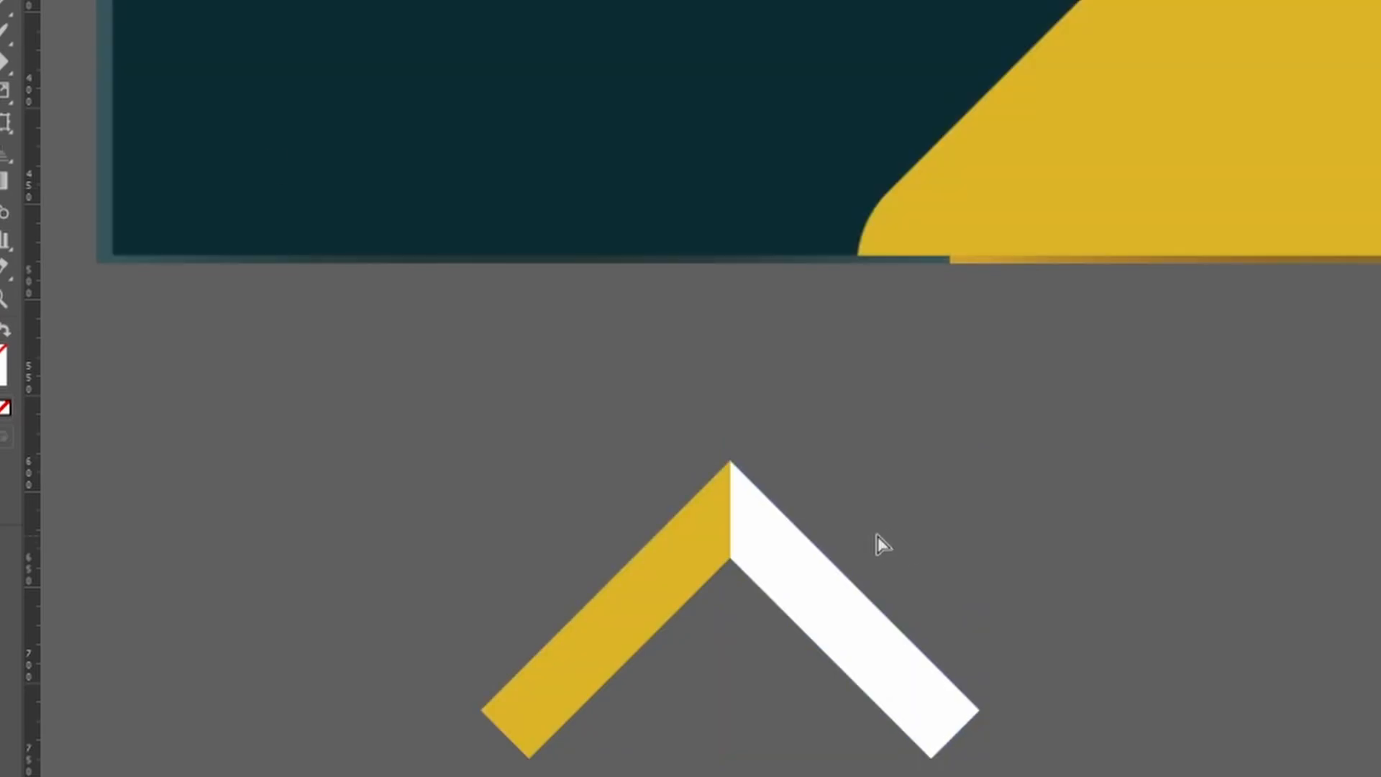
key("ctrl+minus")
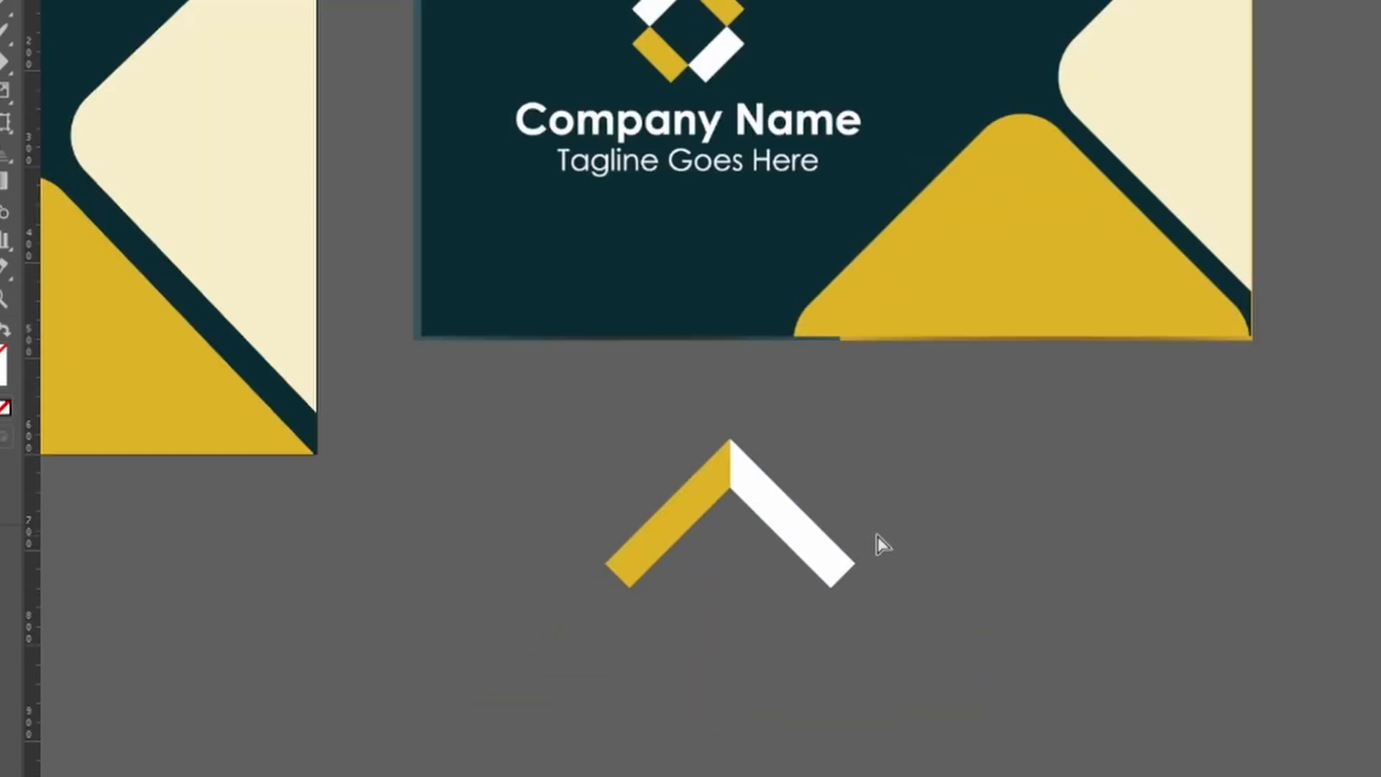
- Fill the chevron's left arm with white
left_click(679, 494)
left_click(1376, 317)
left_click(1295, 250)
- Recolor the chevron's right arm with the yellow sampled from the reference card's triangle
left_click(792, 506)
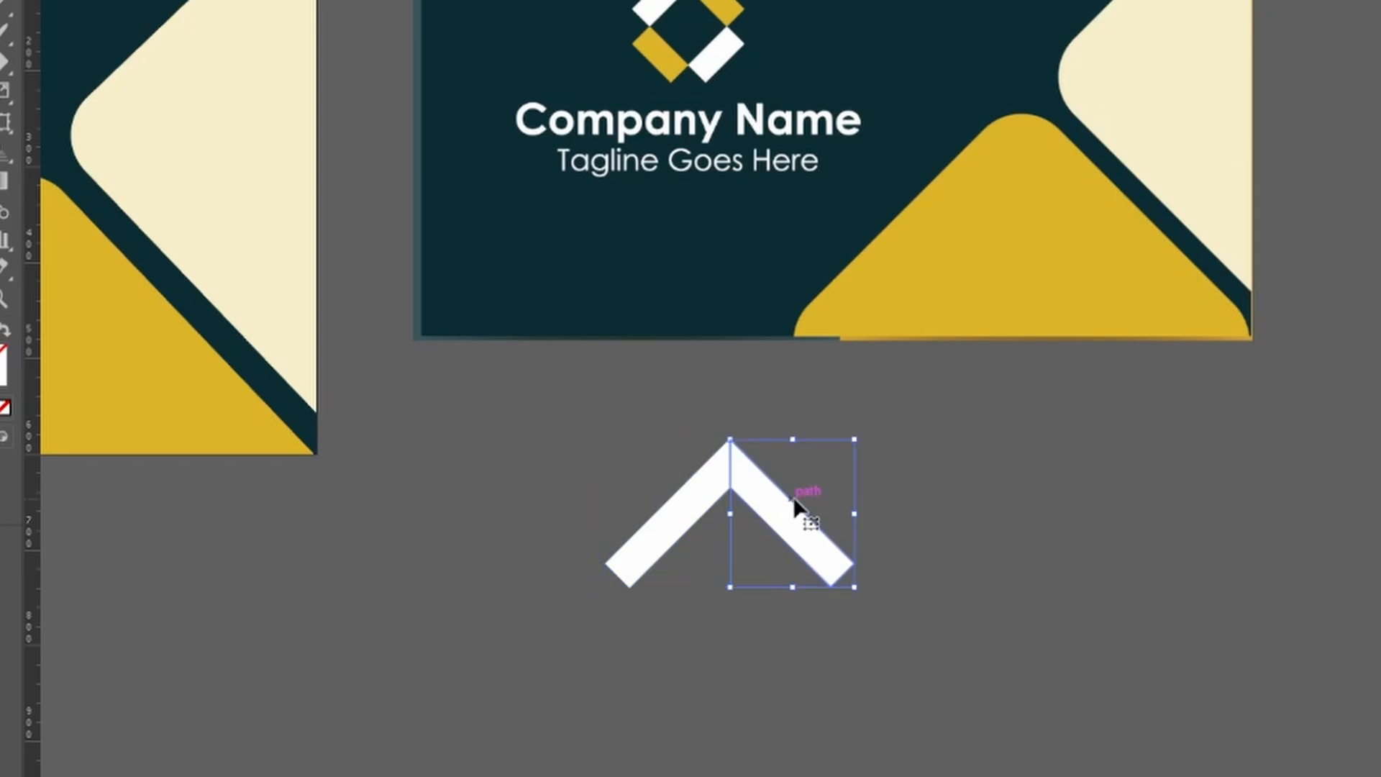
left_click(1021, 270)
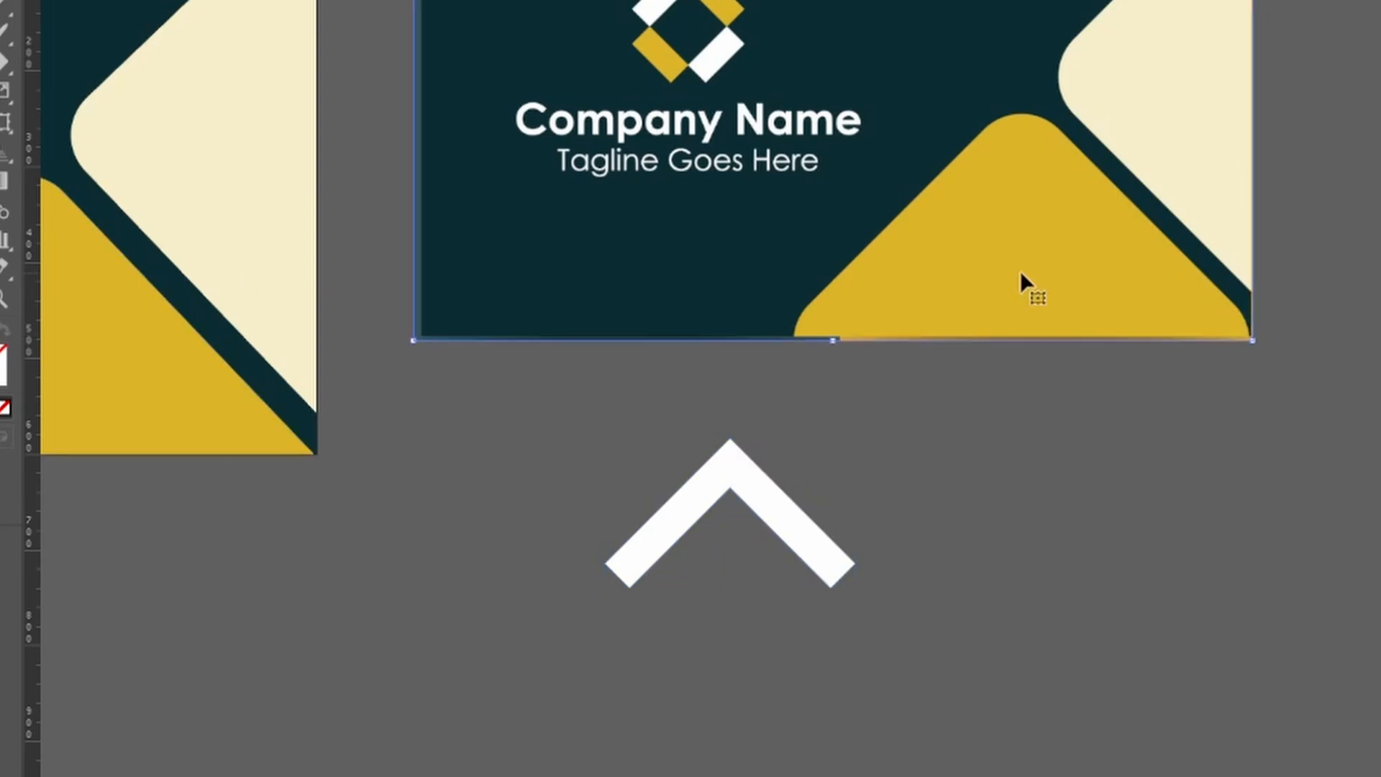
left_click(768, 524)
key("i")
left_click(1047, 214)
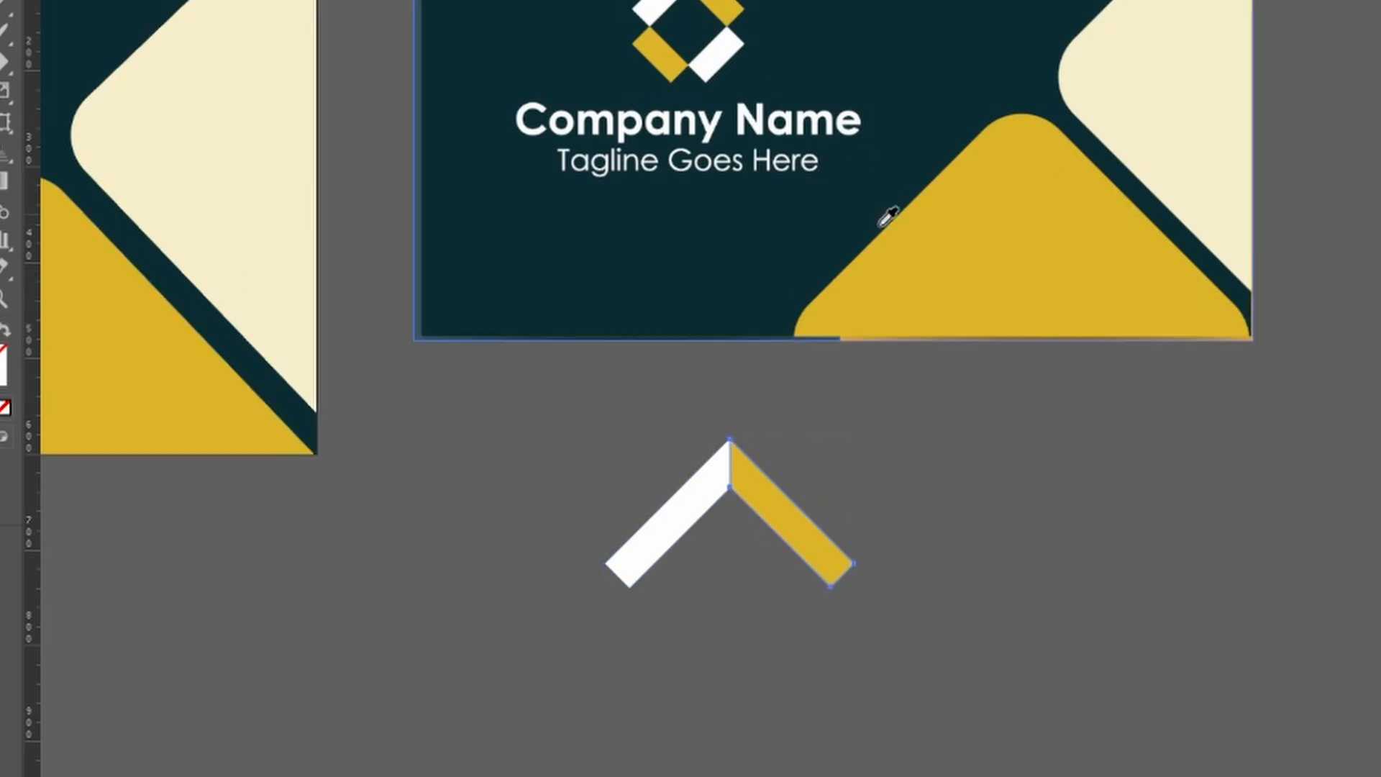
key("v")
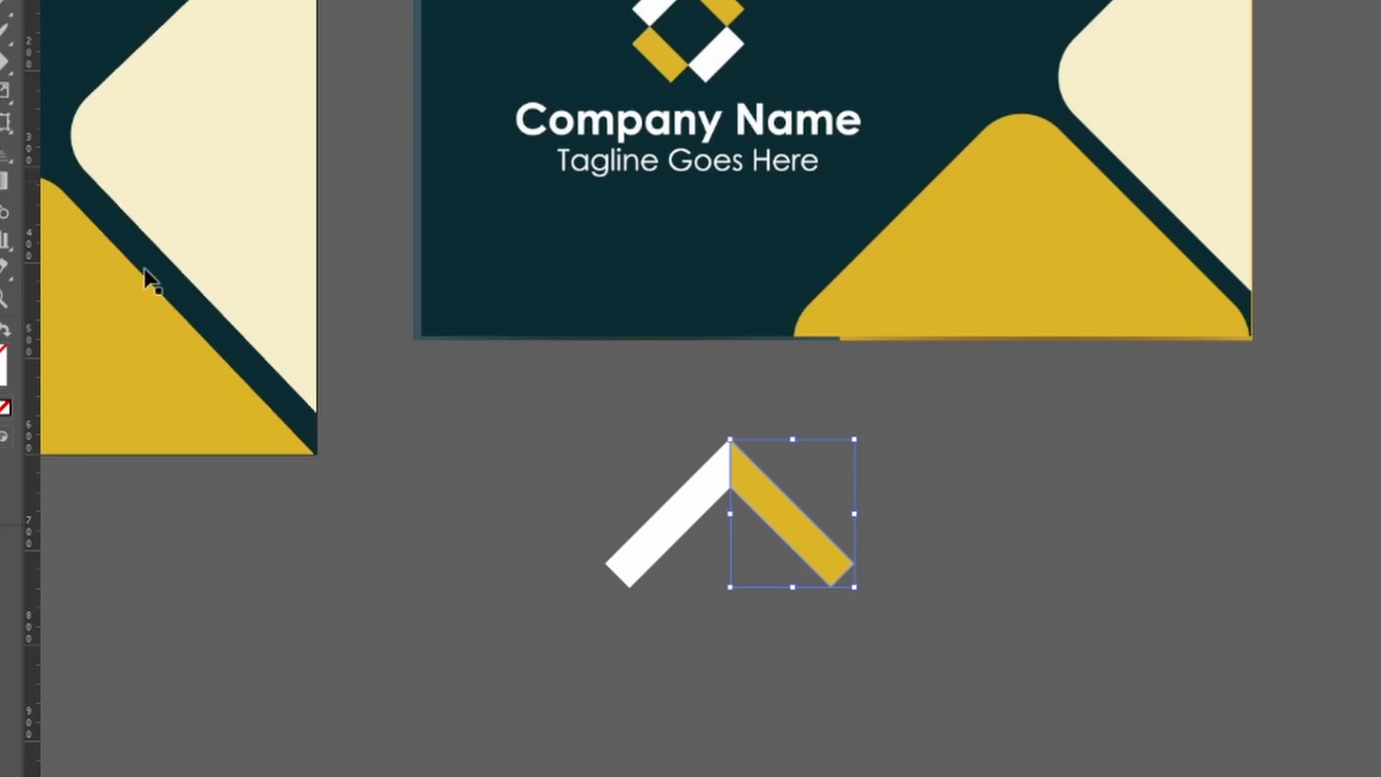
- Draw a yellow rectangular bar and rotate and stretch it to form the diamond's lower-left side beneath the white arm
key("m")
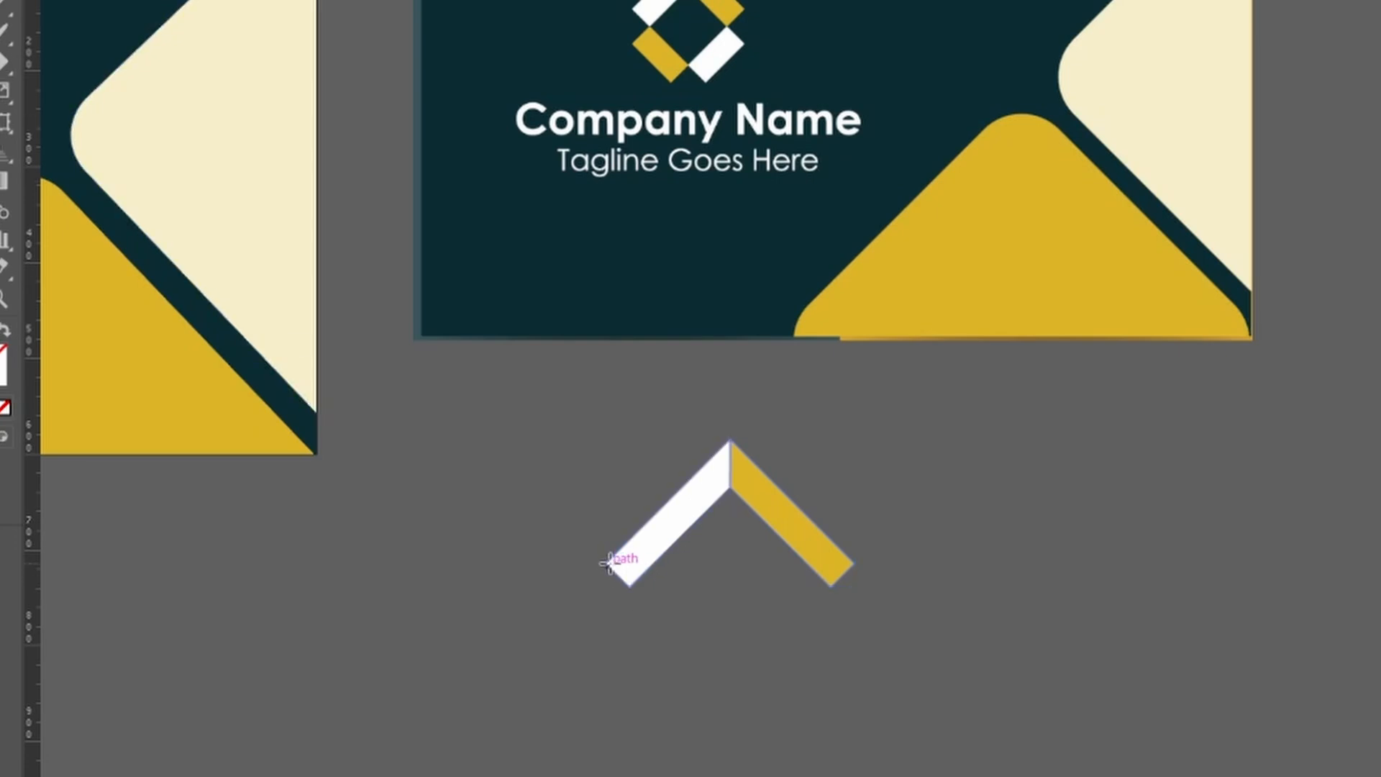
left_click_drag(606, 564, 696, 529)
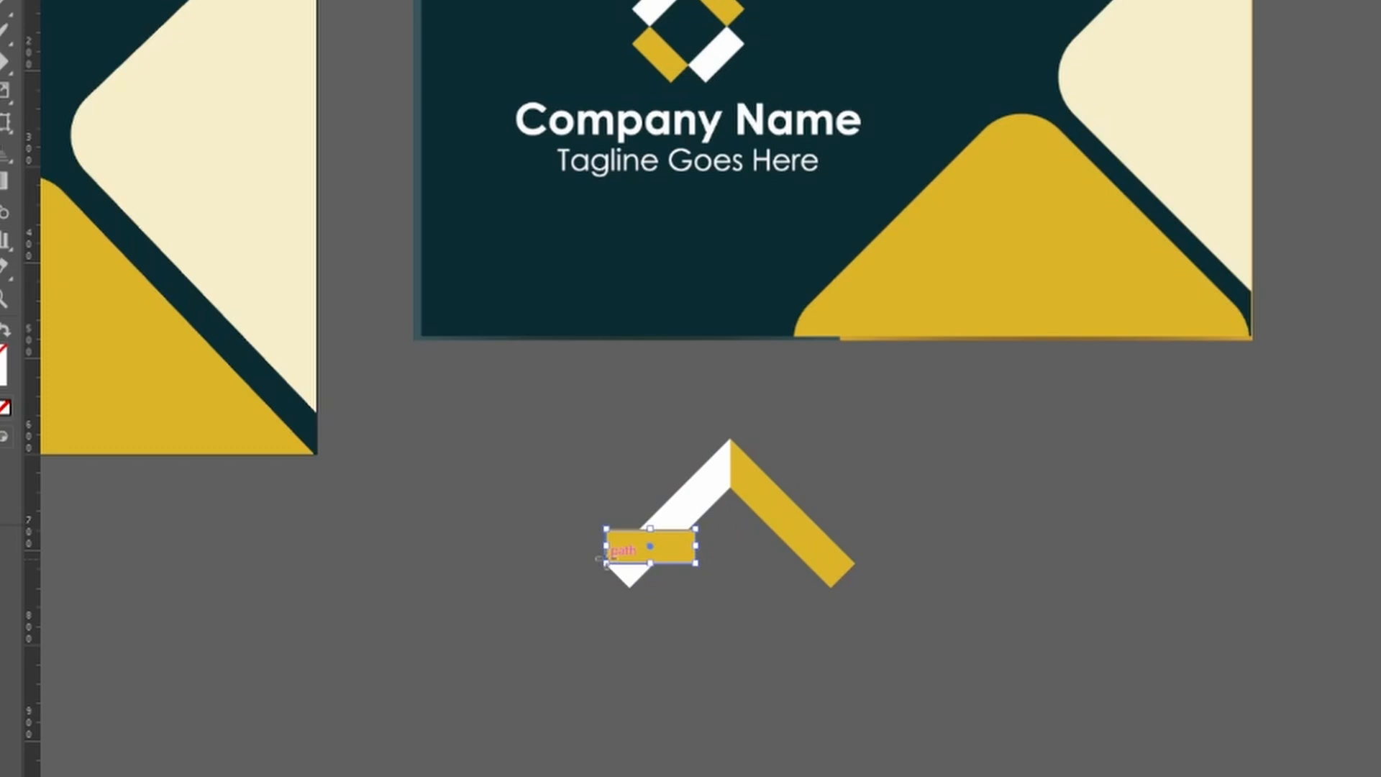
left_click_drag(595, 561, 629, 595)
left_click_drag(637, 539, 650, 633)
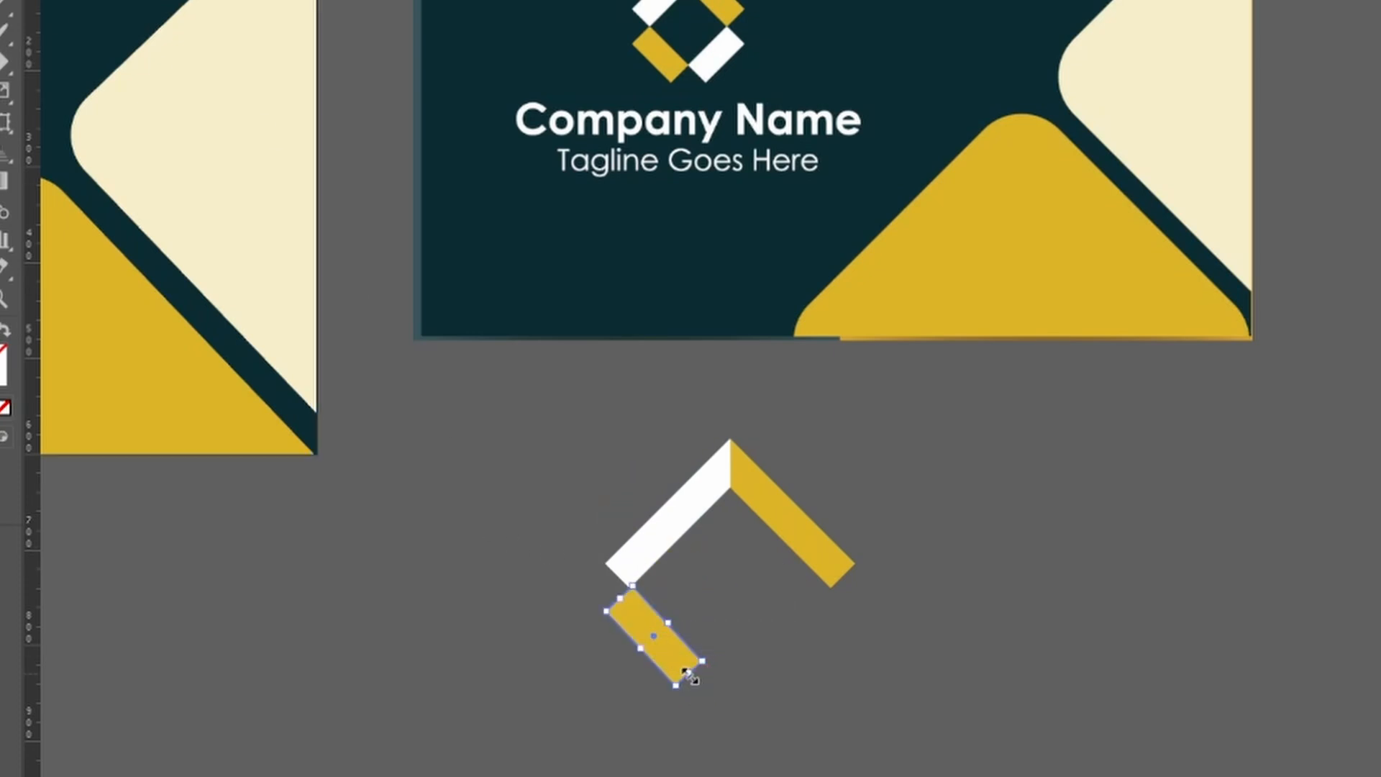
left_click_drag(688, 676, 728, 693)
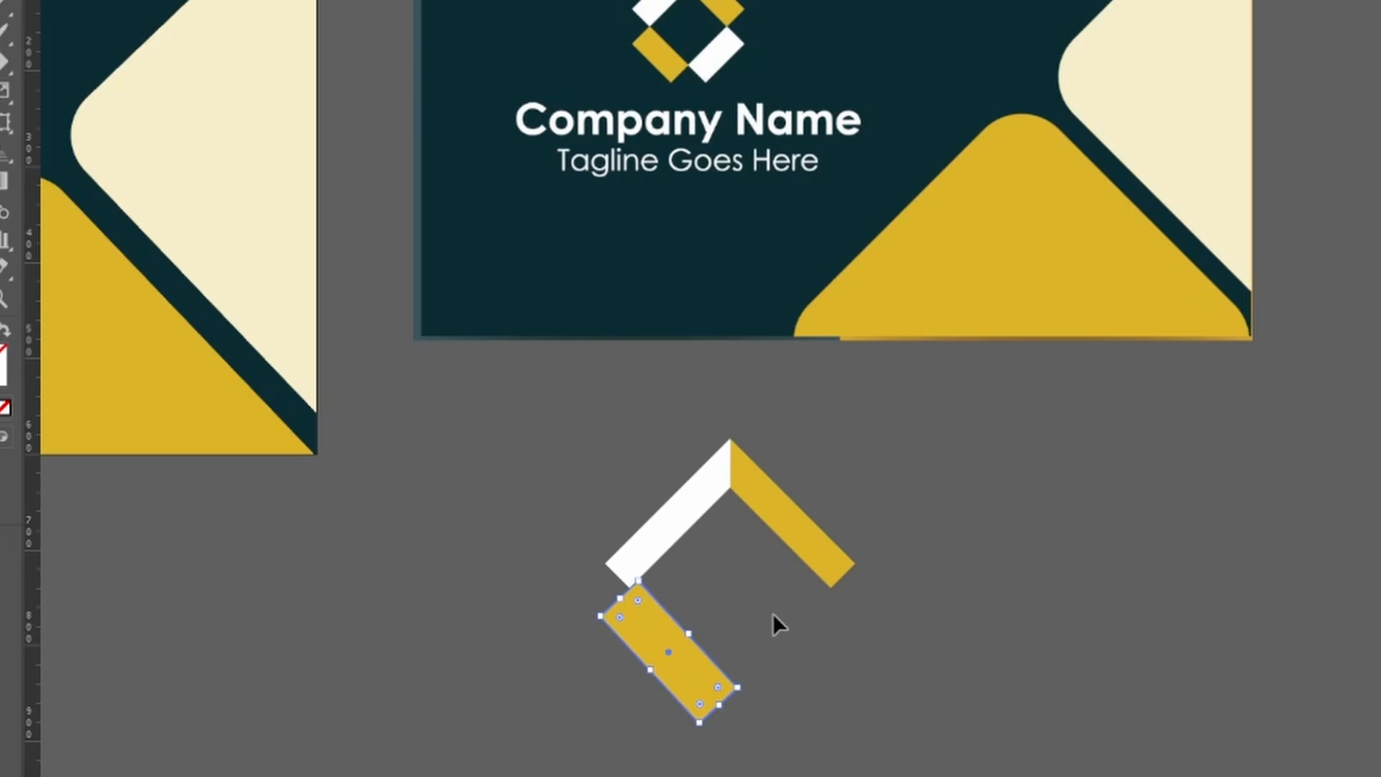
- Create a mirrored copy of the lower yellow bar as the diamond's lower-right side and fill it with white
left_click_drag(690, 637, 822, 640)
left_click(757, 644)
right_click(680, 662)
mouse_move(789, 519)
left_click(1000, 607)
left_click(746, 537)
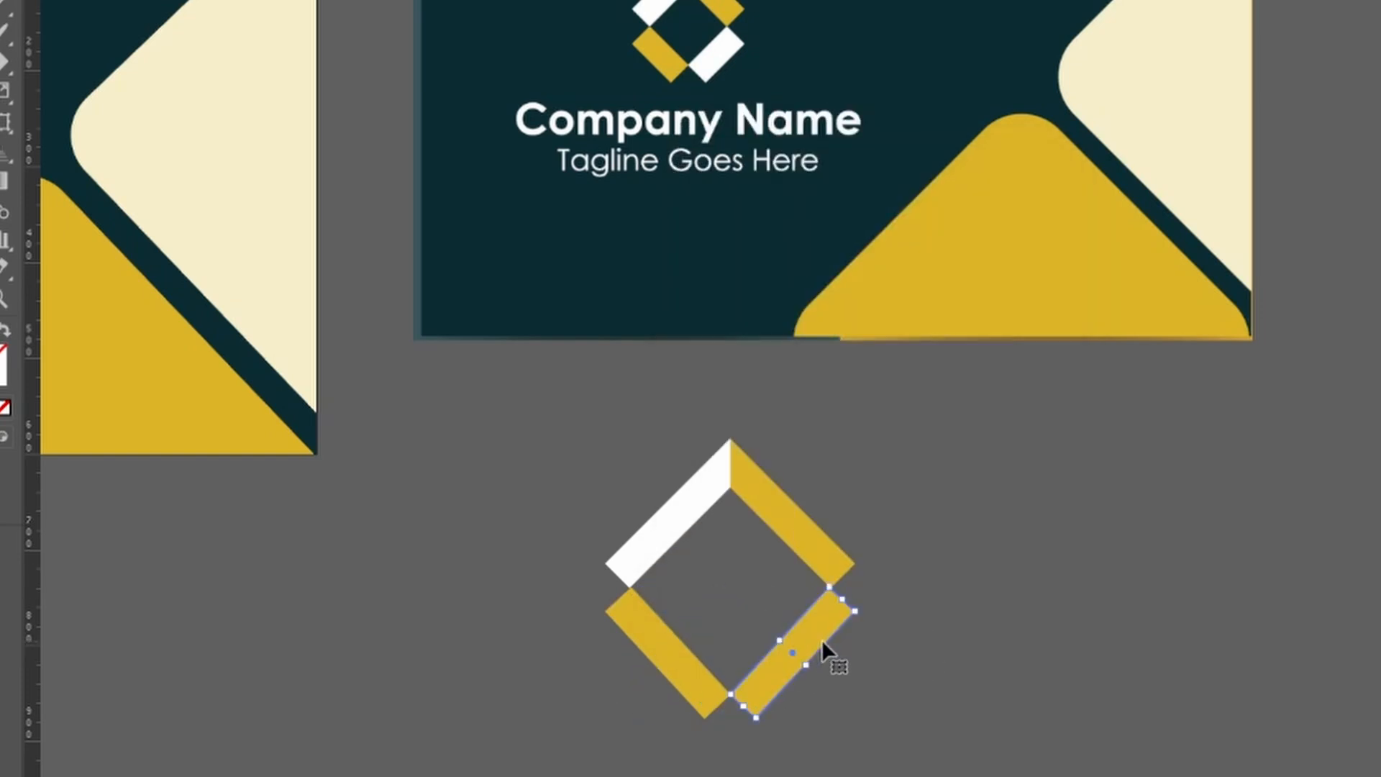
left_click(1299, 250)
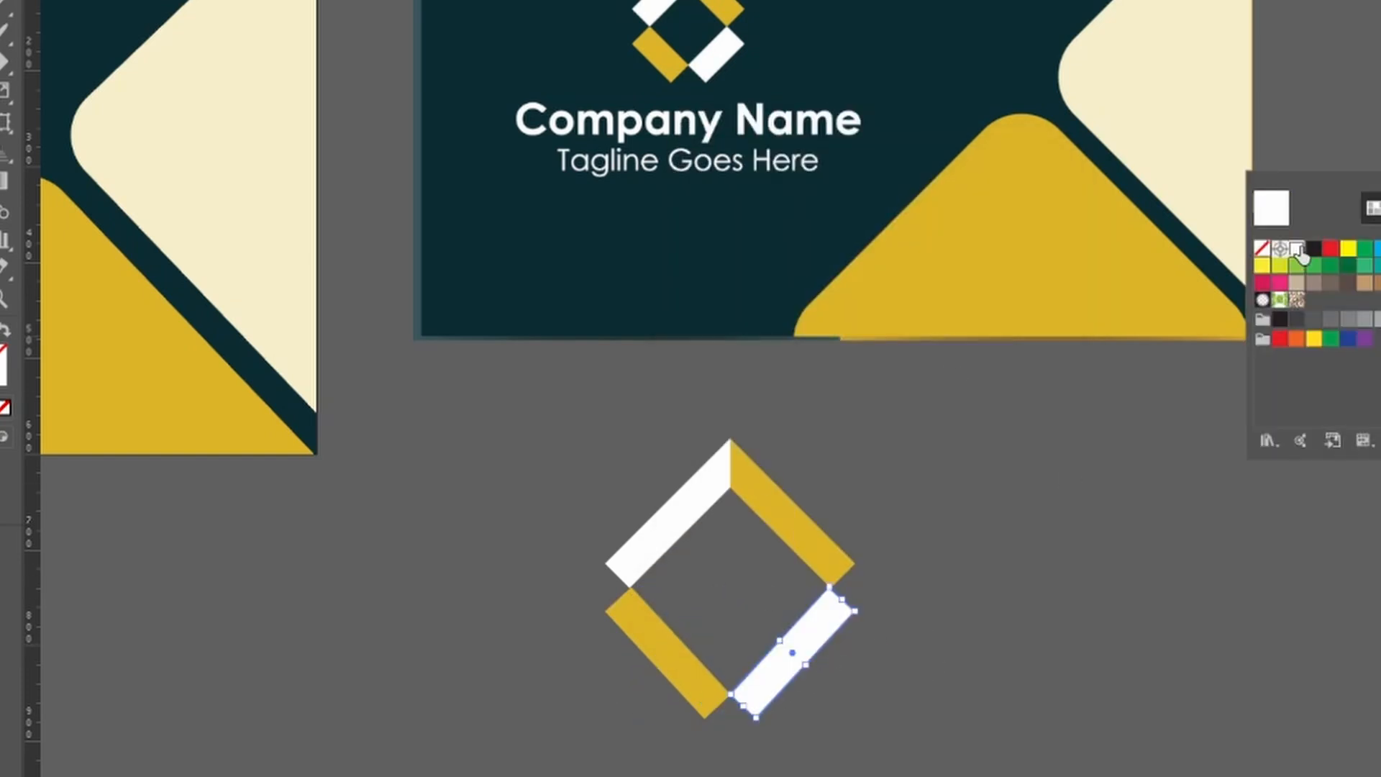
- Thicken the diamond's two lower bars slightly by extending their outer edges outward
left_click(806, 667)
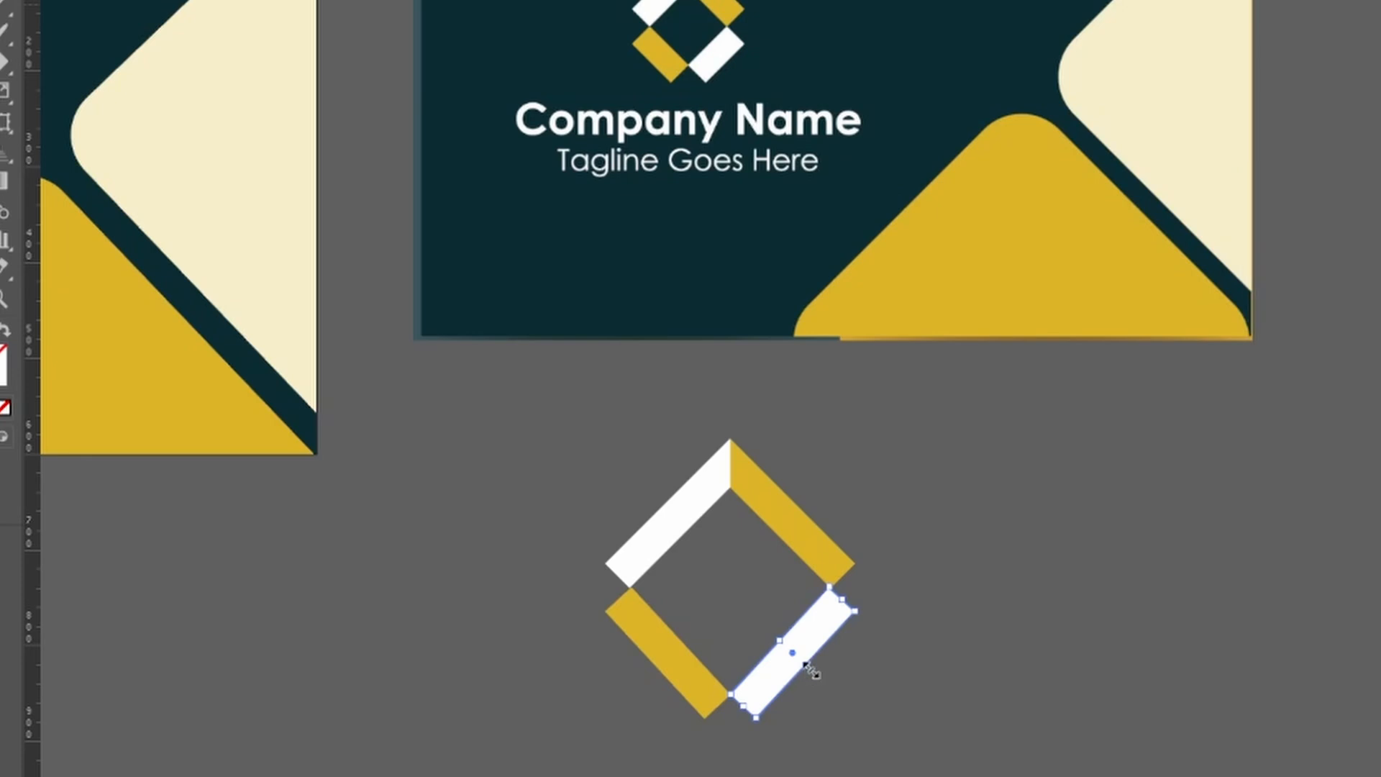
left_click_drag(806, 666, 813, 663)
left_click(661, 659)
left_click_drag(655, 666, 649, 670)
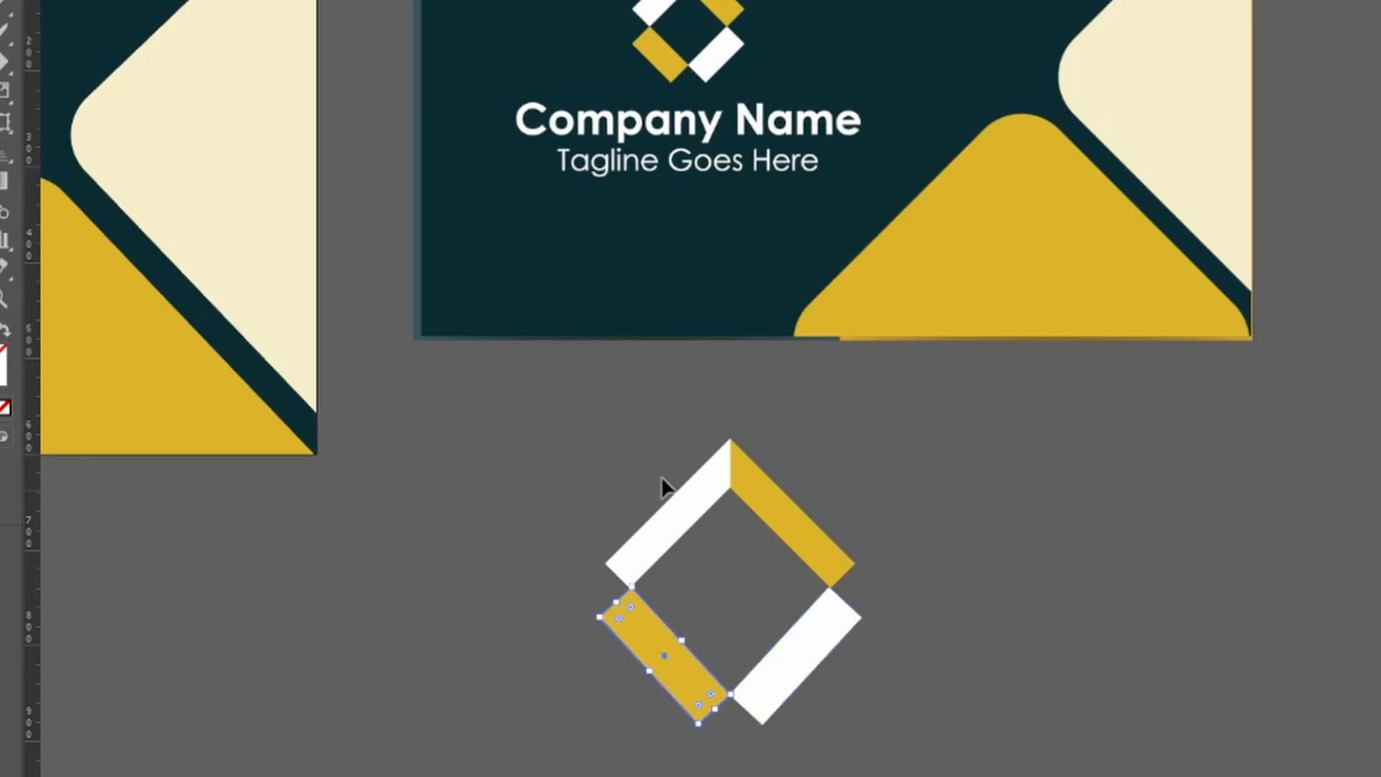
left_click_drag(975, 774, 975, 772)
key("v")
left_click(787, 368)
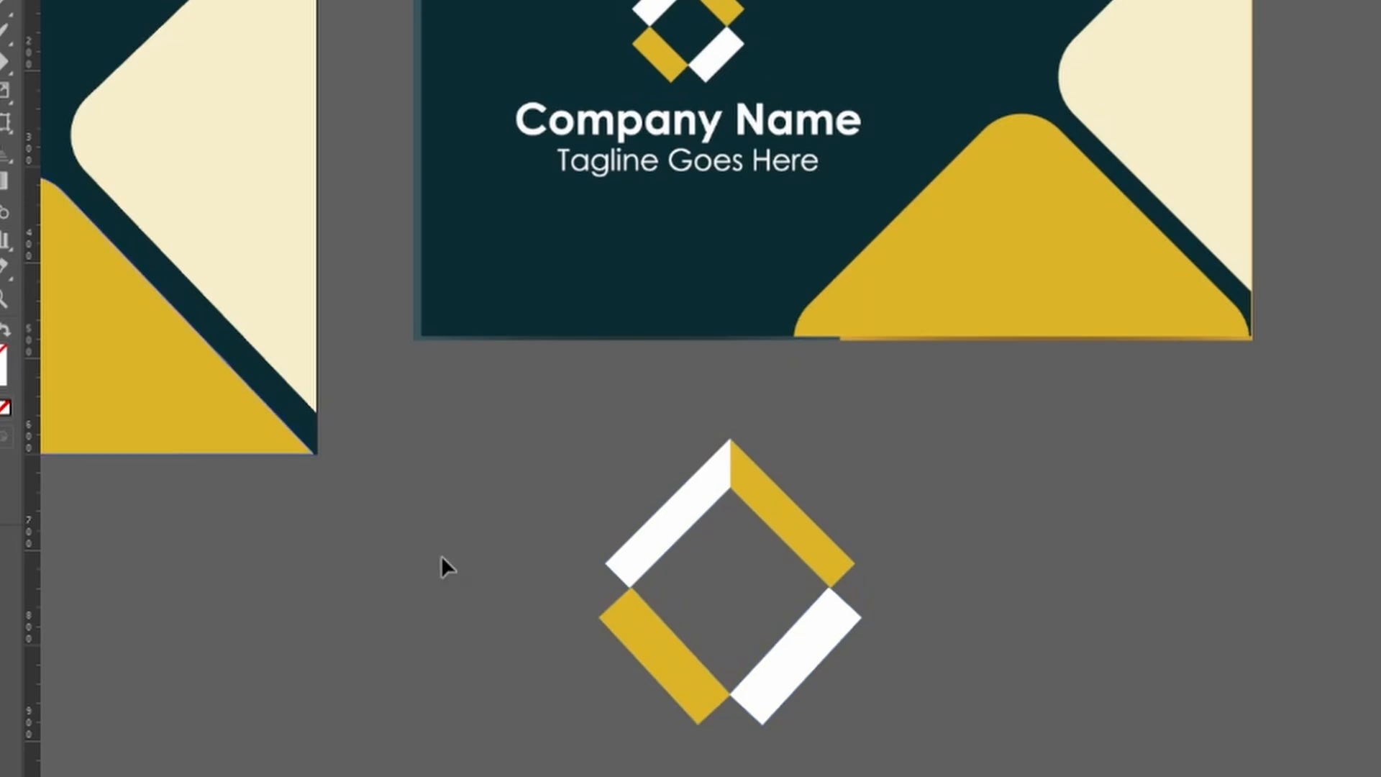
- Copy the complete diamond logo and place the duplicate on the back card above the company name
left_click_drag(442, 556, 1103, 697)
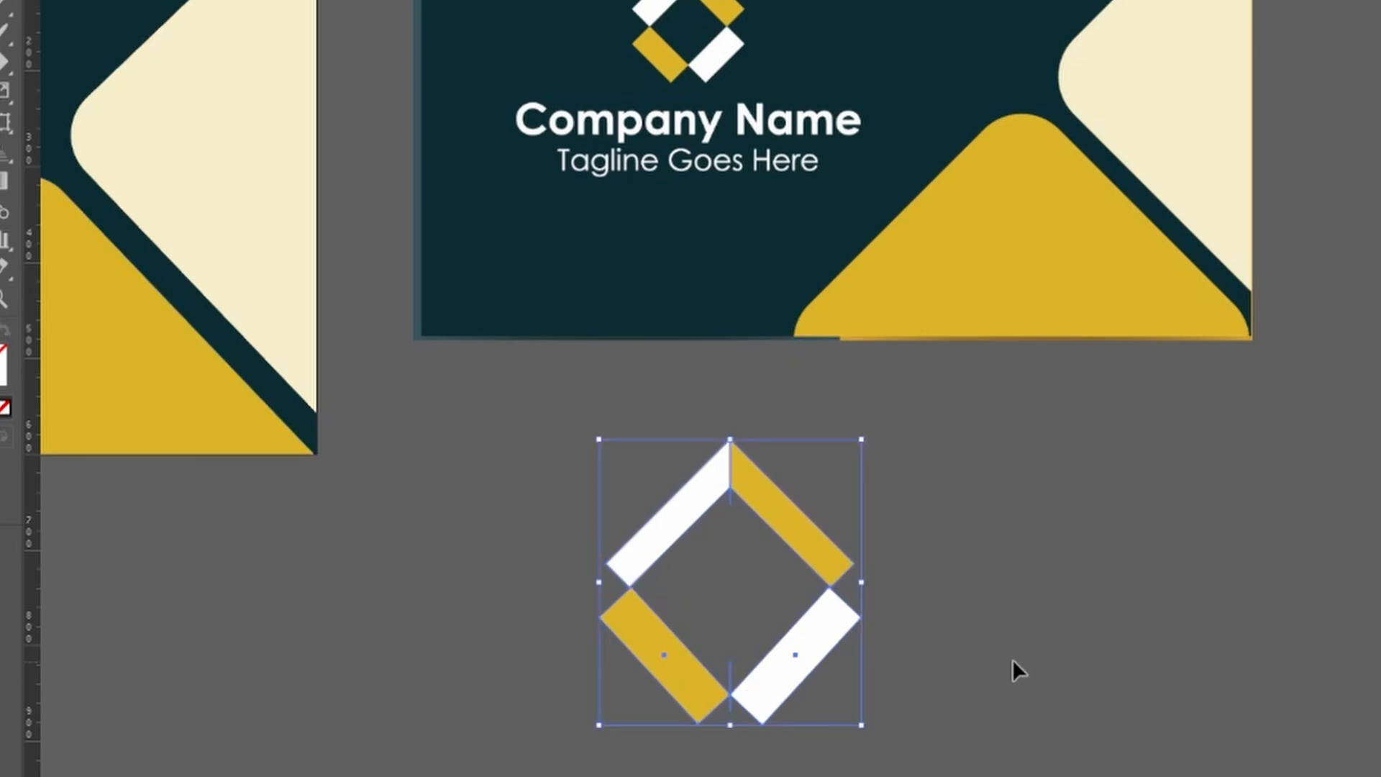
scroll(1015, 667, "left", 5)
scroll(1012, 660, "left", 2)
key("ctrl+v")
left_click_drag(739, 331, 421, 0)
left_click_drag(503, 114, 500, 112)
key("ctrl+minus")
key("ctrl+minus")
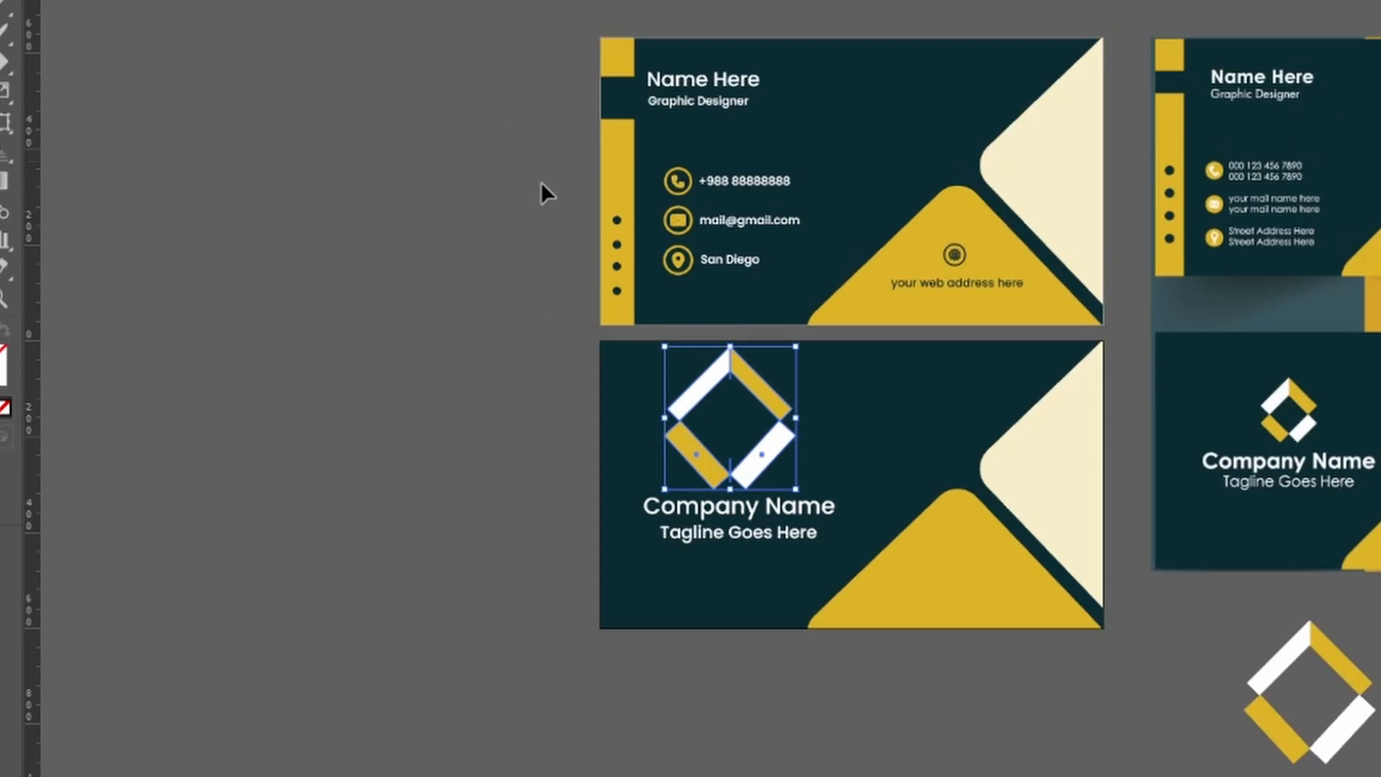
- Scale the back card's diamond logo down to under half its size and move it just above the company name
left_click_drag(798, 350, 735, 423)
key("ctrl+z")
left_click(737, 431)
double_click(751, 395)
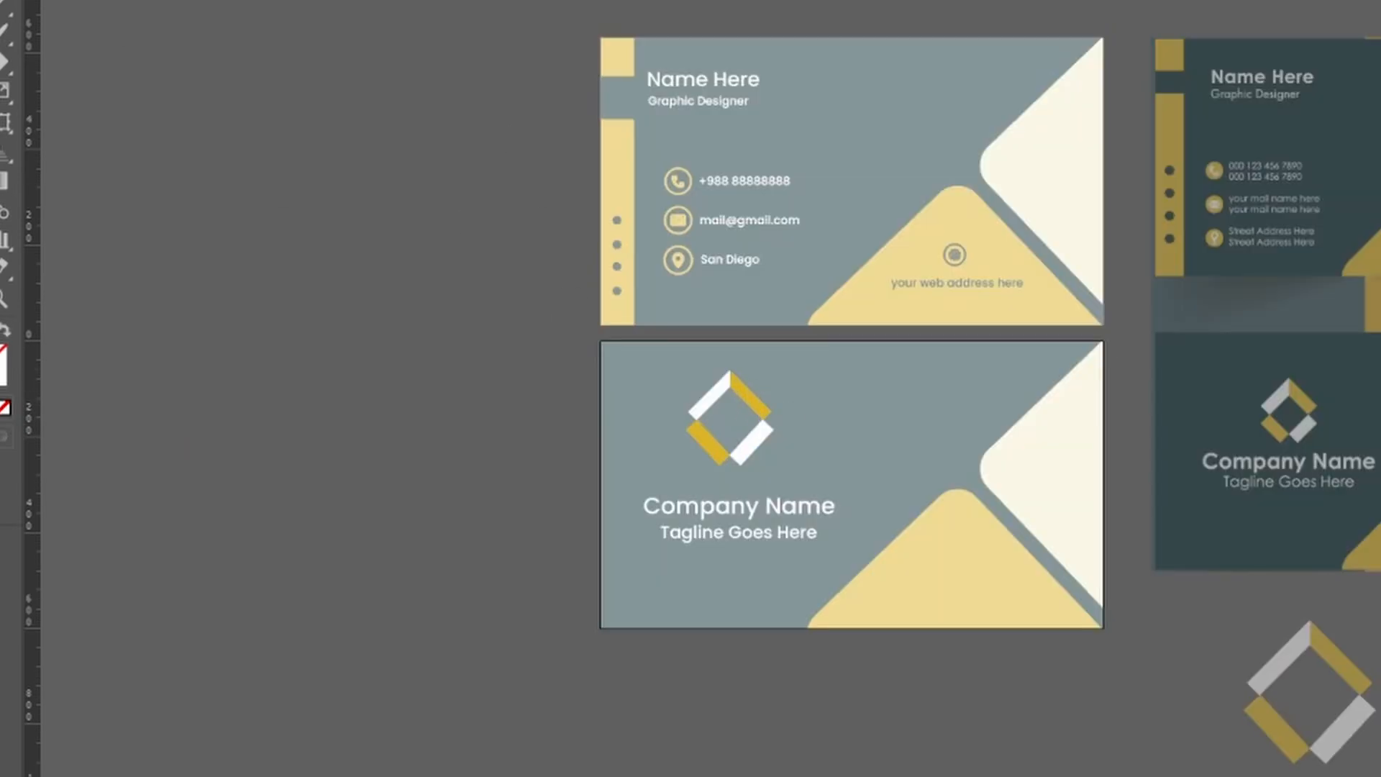
key("Escape")
left_click(752, 394)
left_click_drag(773, 371, 759, 387)
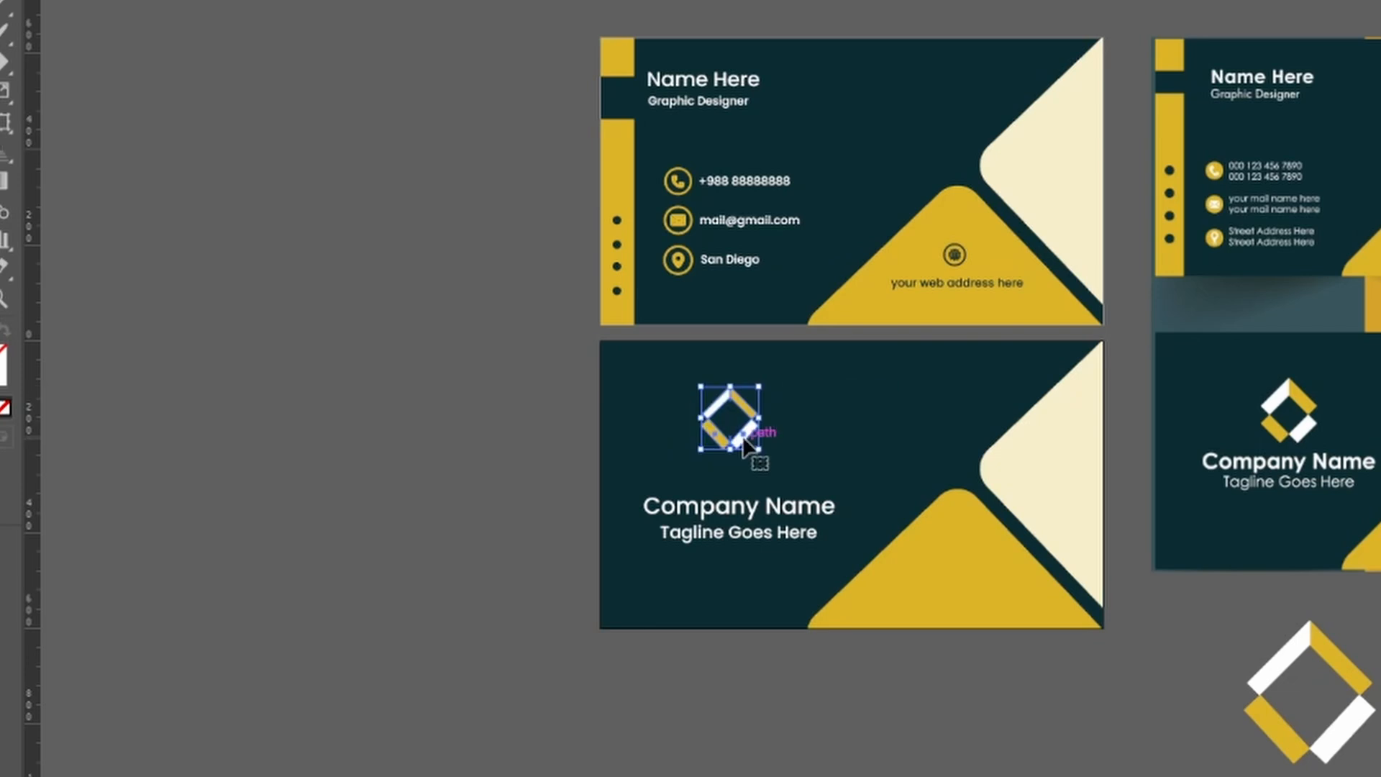
left_click_drag(745, 442, 732, 463)
left_click(847, 666)
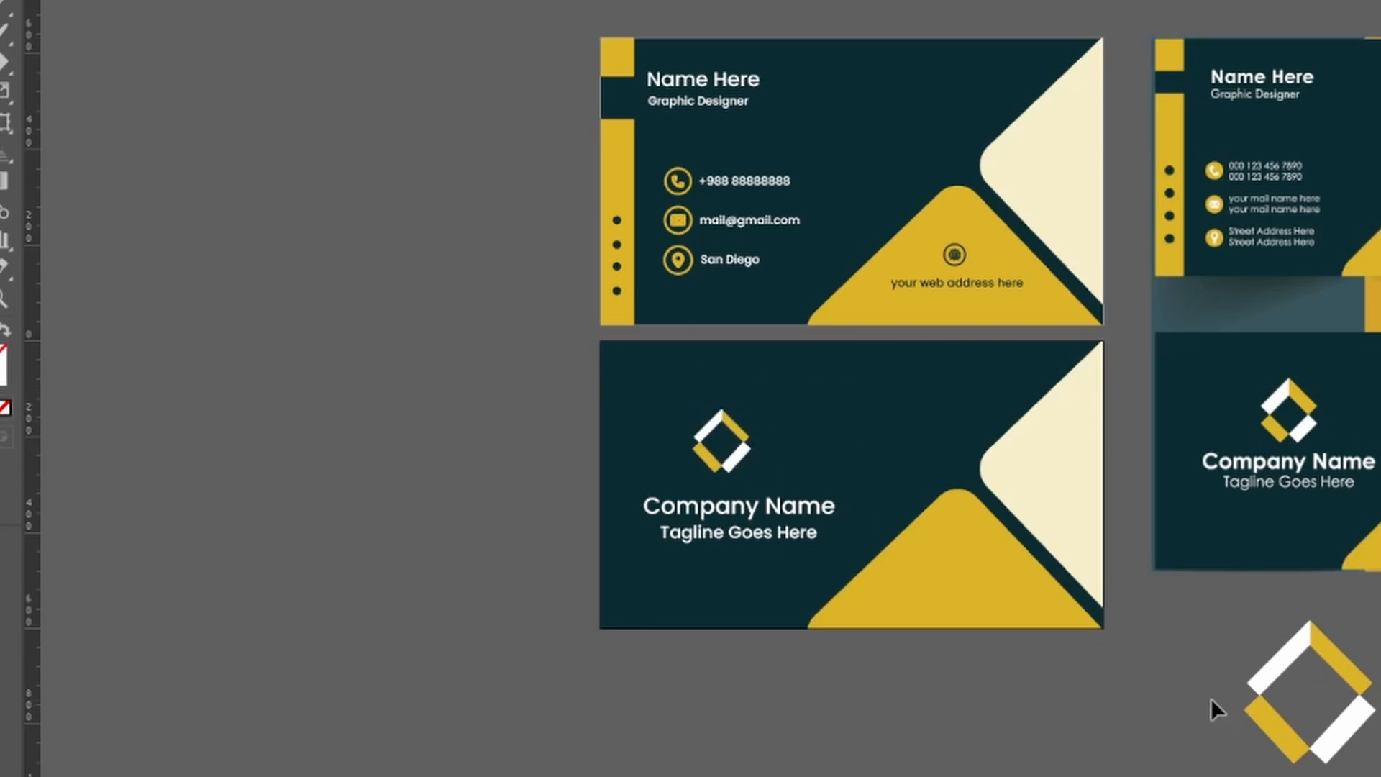
- Delete the original large diamond logo below the reference card
scroll(1211, 698, "right", 5)
left_click(935, 701)
key("Delete")
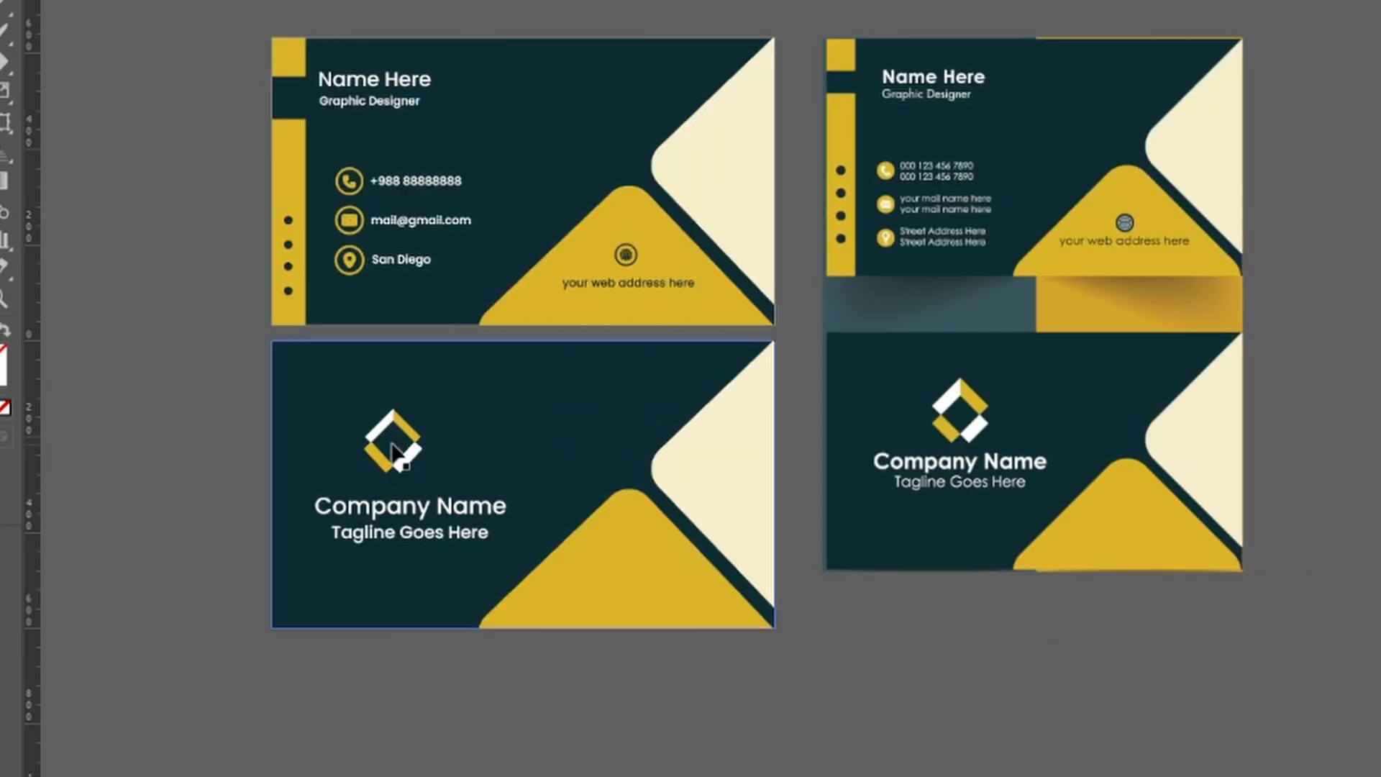
- Enlarge the back card's logo slightly and scale up the reference image beside the finished cards
left_click(412, 460)
left_click_drag(425, 410, 440, 406)
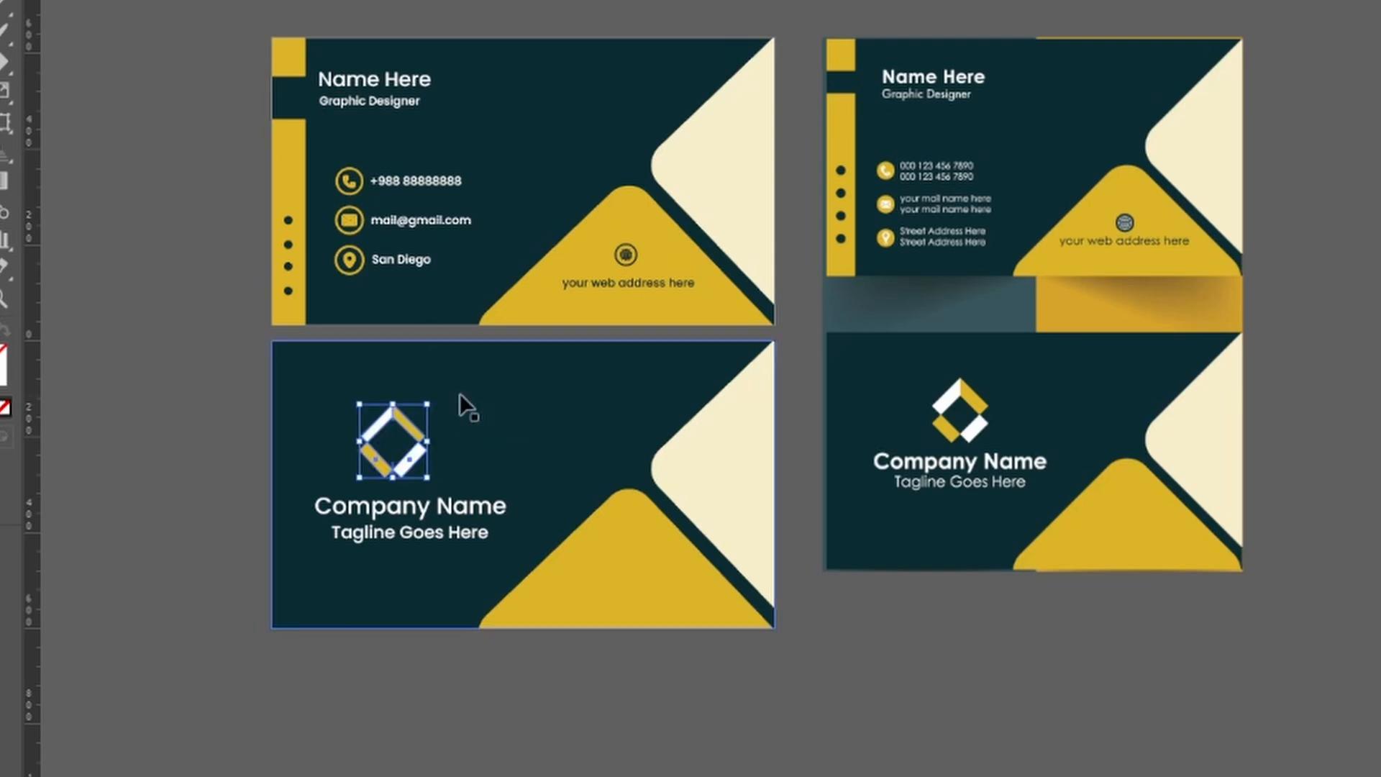
left_click(106, 54)
left_click(1021, 232)
left_click_drag(1250, 569, 1272, 640)
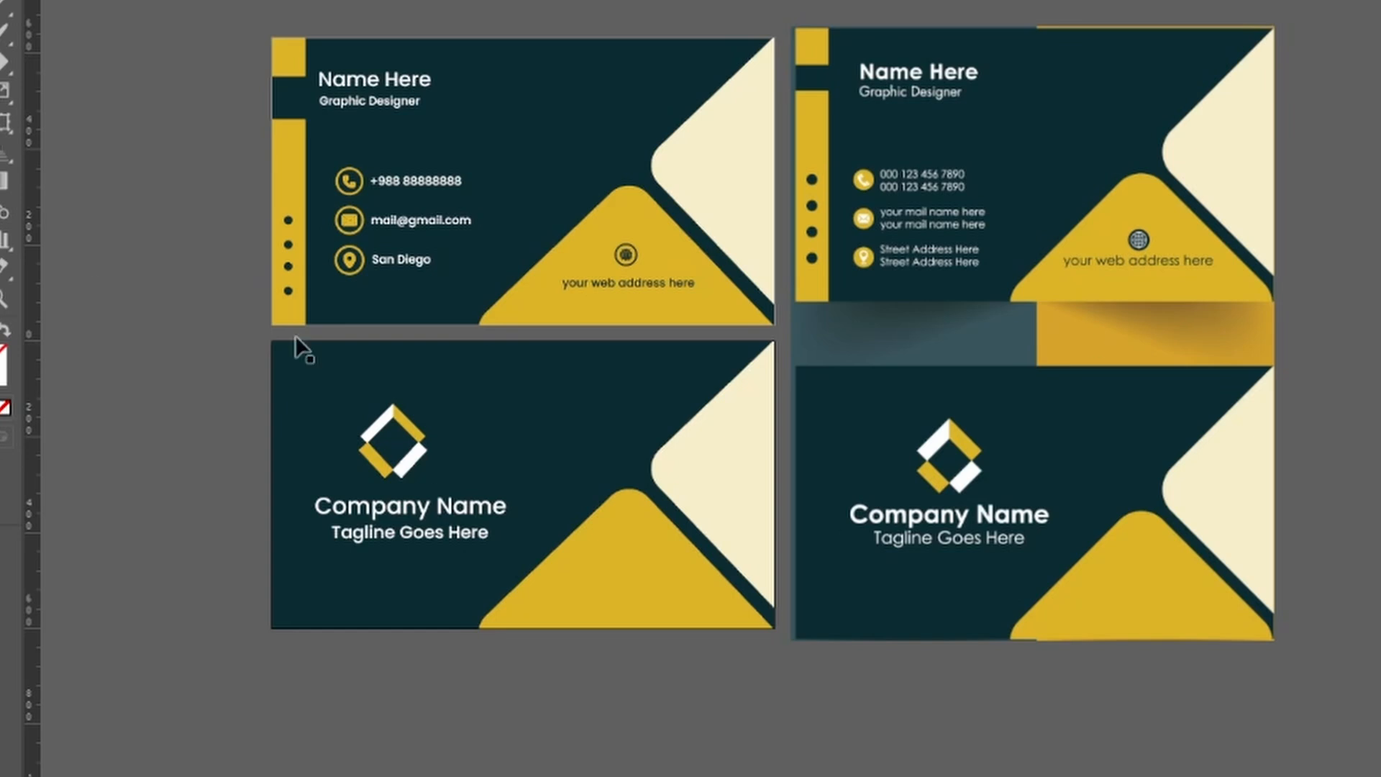
- Add the text "DONE" in large letters below the back card, near its left edge
left_click(367, 765)
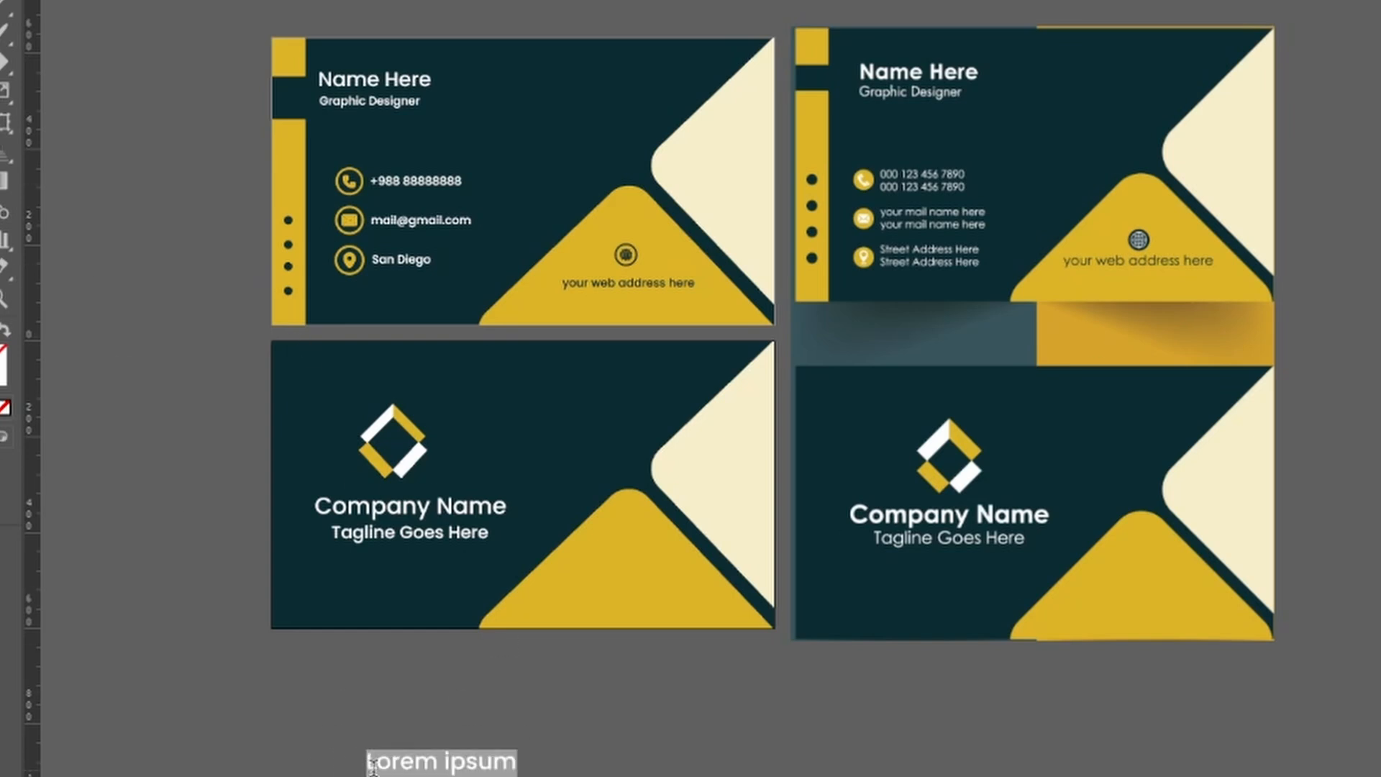
type("DONE")
key("ctrl+a")
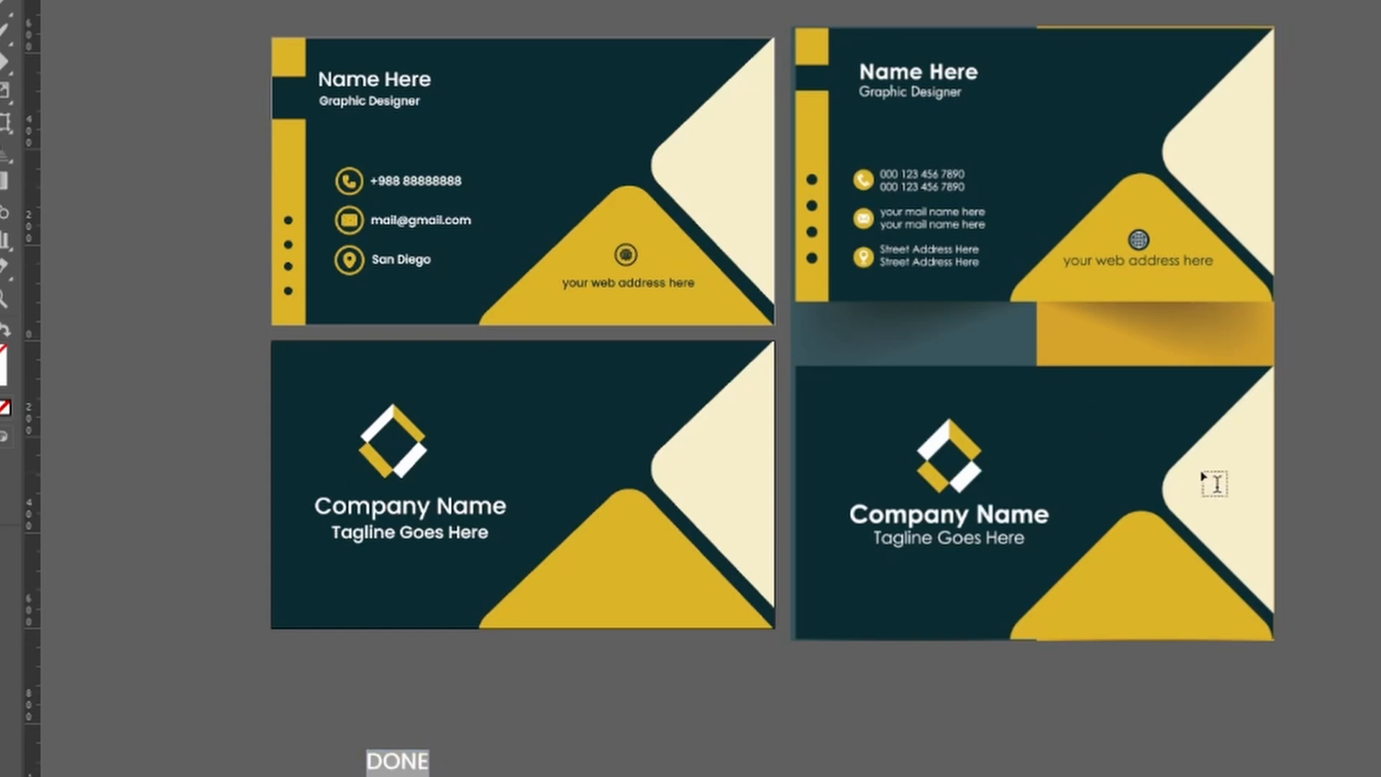
key("ctrl+shift+period")
key("ctrl+shift+period")
key("ctrl+shift+period")
key("ctrl+shift+period")
key("ctrl+shift+period")
key("ctrl+shift+period")
key("ctrl+shift+period")
key("ctrl+shift+period")
key("ctrl+shift+period")
key("ctrl+shift+period")
key("ctrl+shift+period")
key("ctrl+shift+period")
key("Escape")
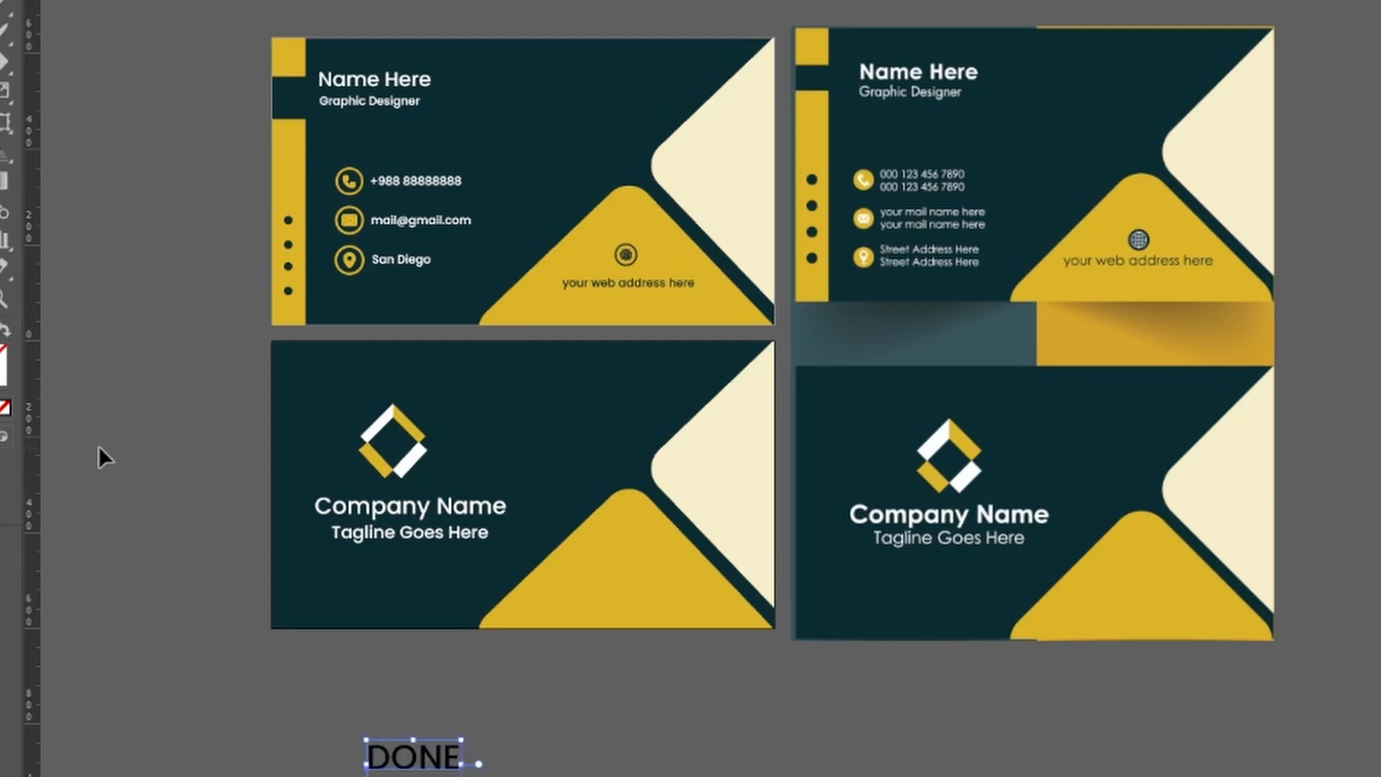
left_click_drag(442, 756, 353, 734)
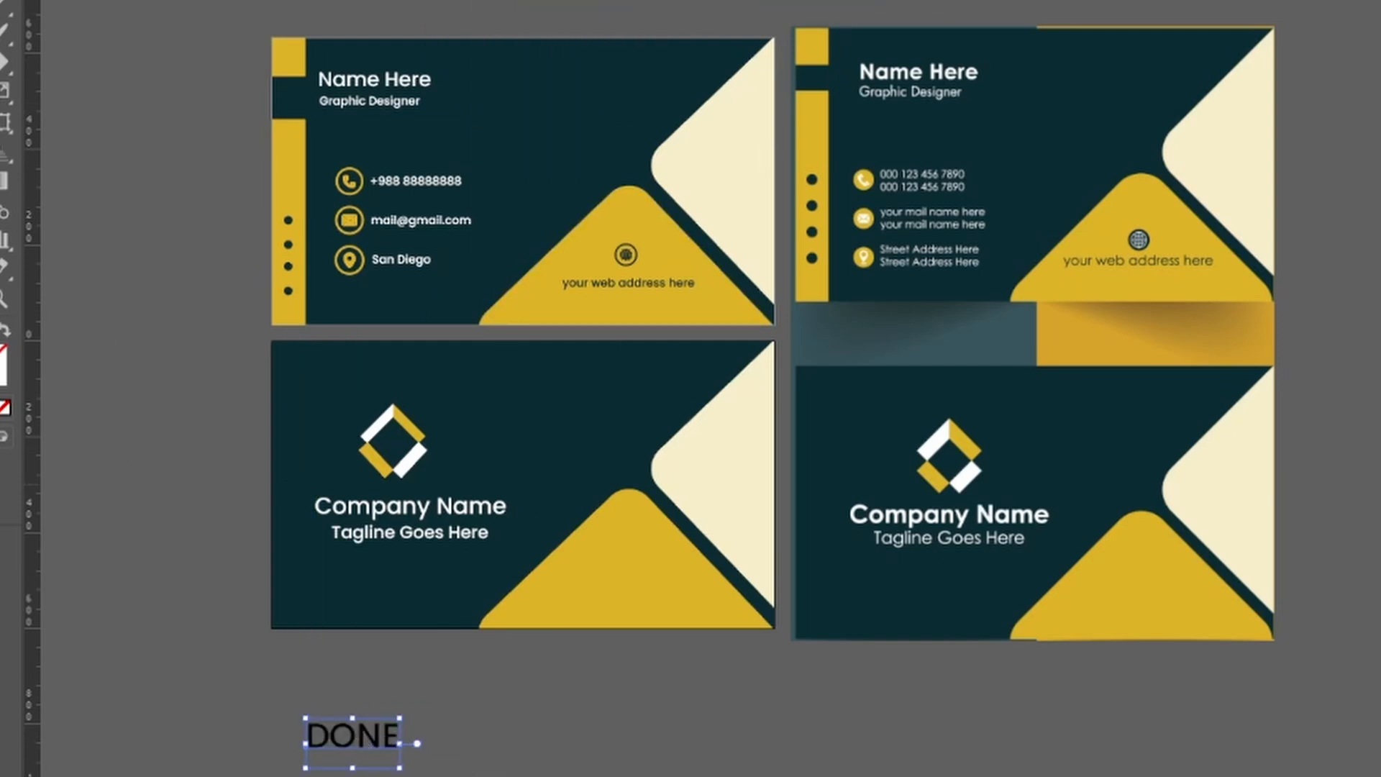
key("ctrl+shift+period")
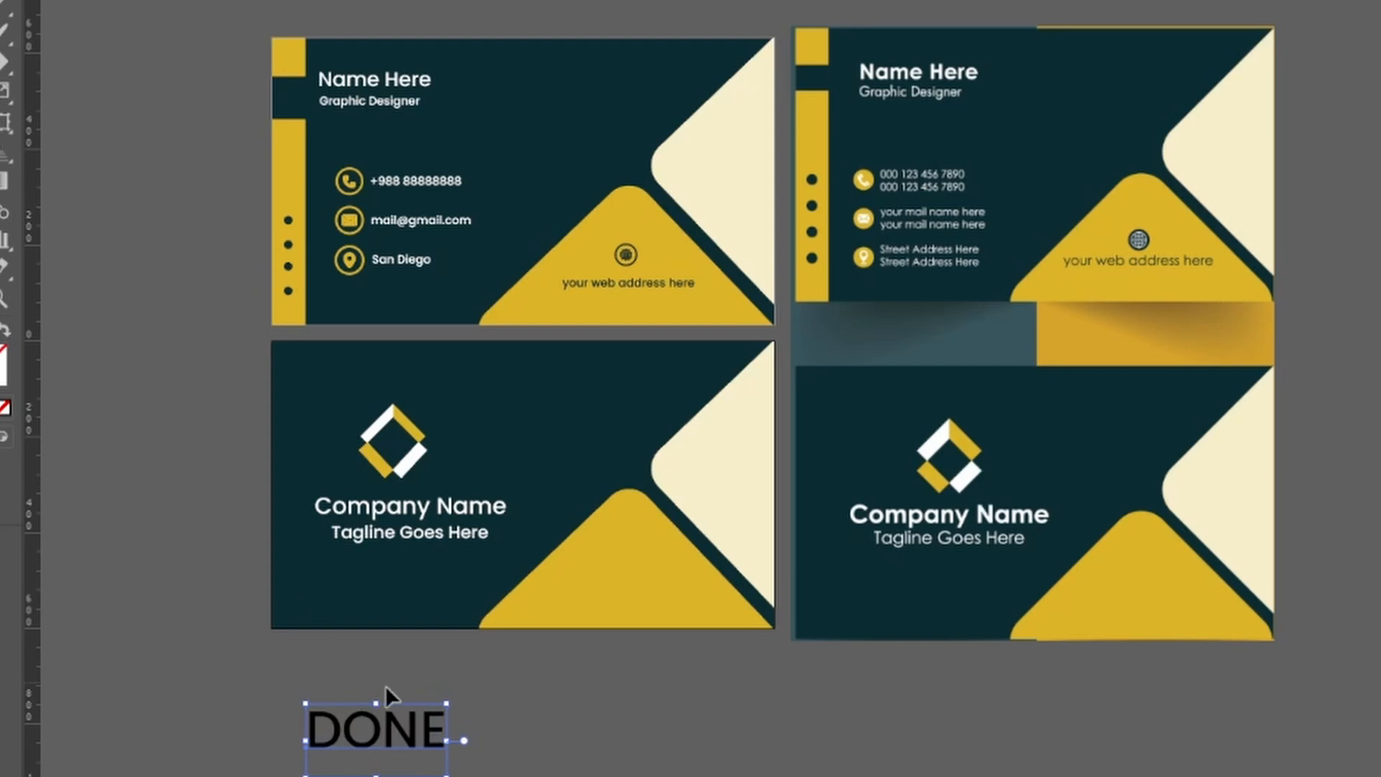
- Replace the text below the back card with "LIKE COMMENT AND SUBSCRIBE :"
double_click(394, 725)
key("ctrl+a")
type("LIKE COM")
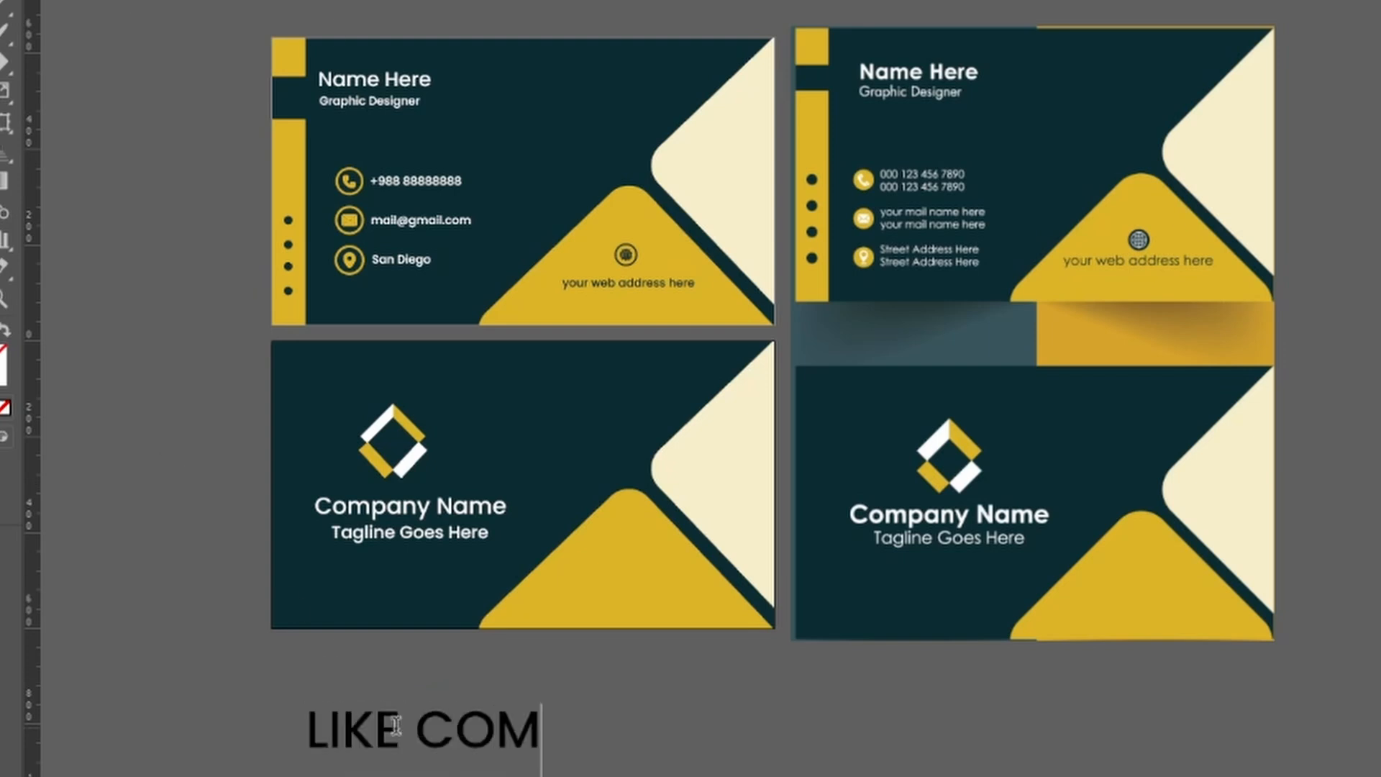
type("MENT AND SUBSCRIBE :")
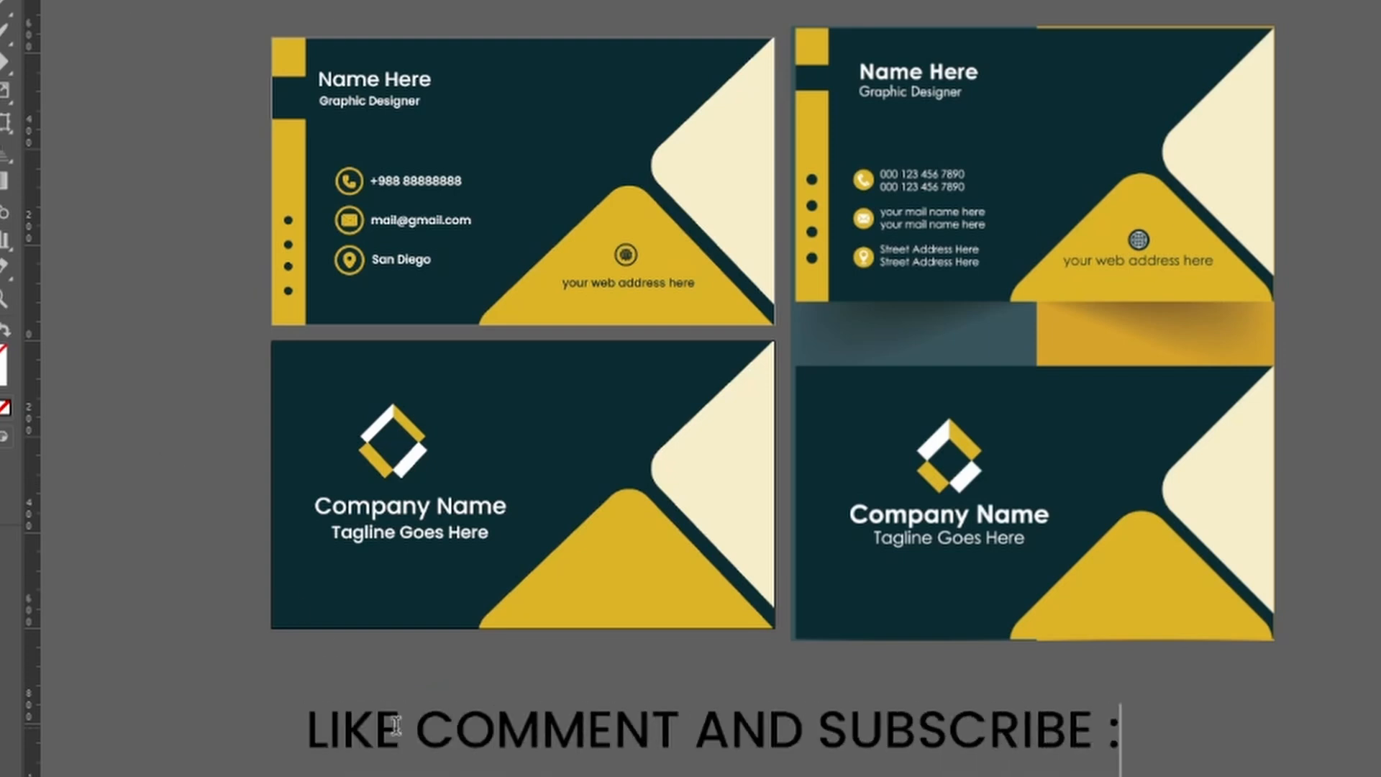